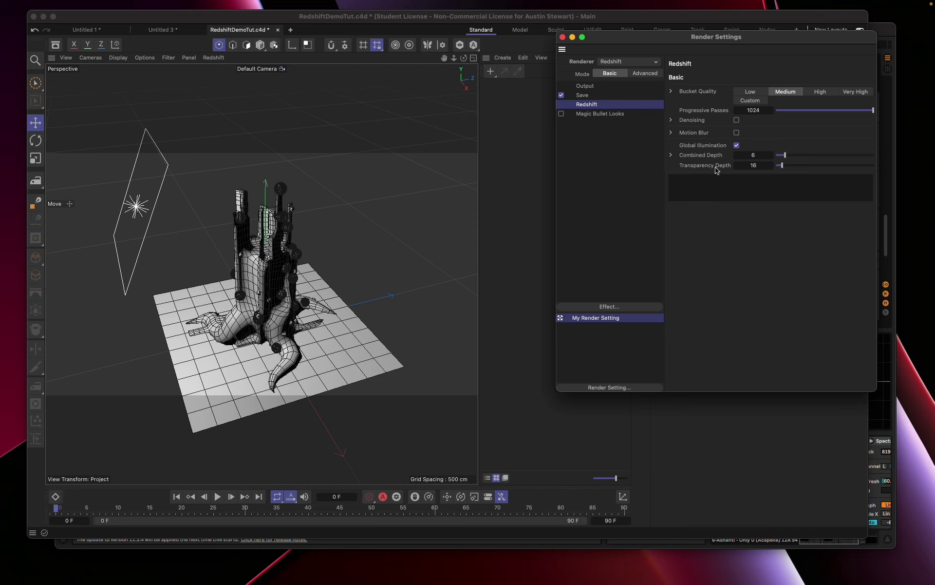
# Compare the Basic and Advanced modes of the Redshift render settings, and close the Render Settings window
pyautogui.click(650, 72)
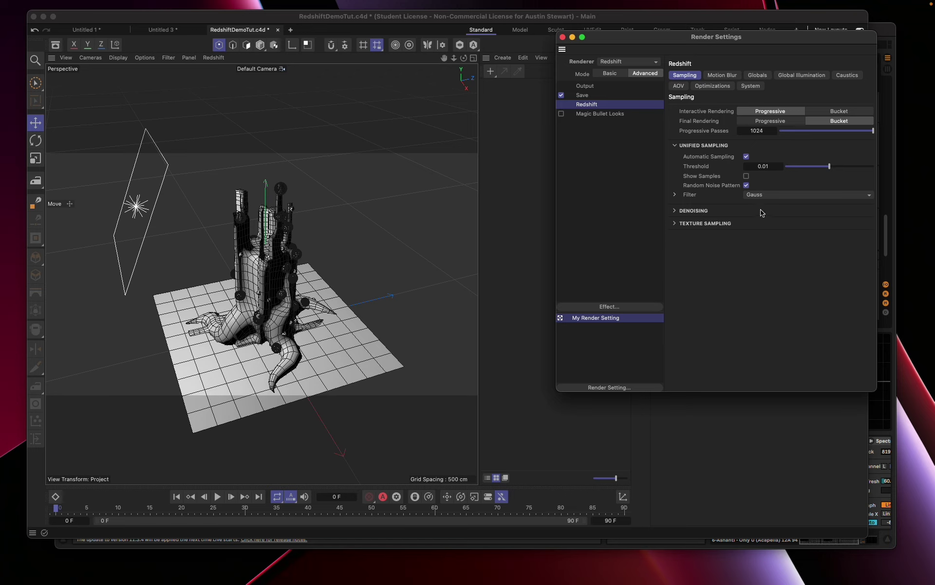
pyautogui.click(606, 73)
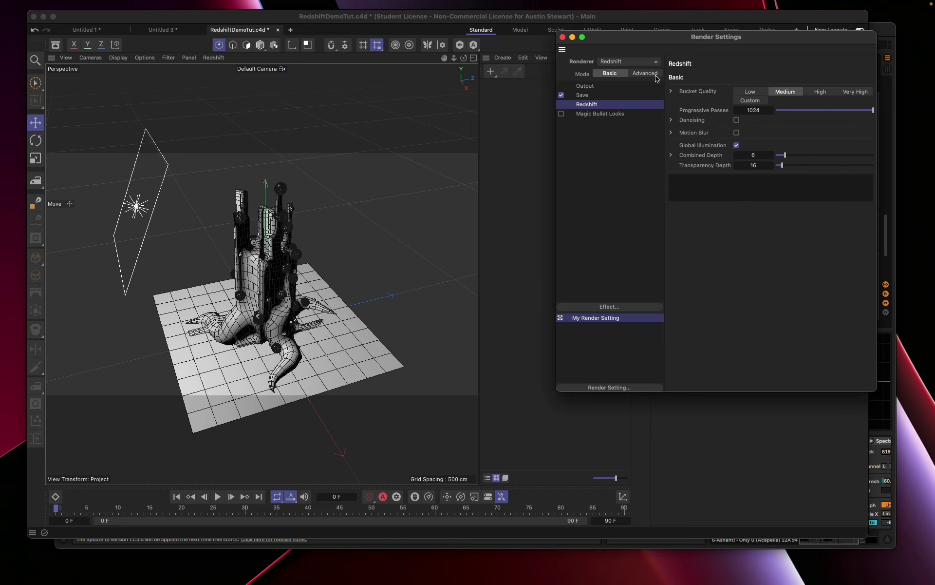
pyautogui.click(656, 76)
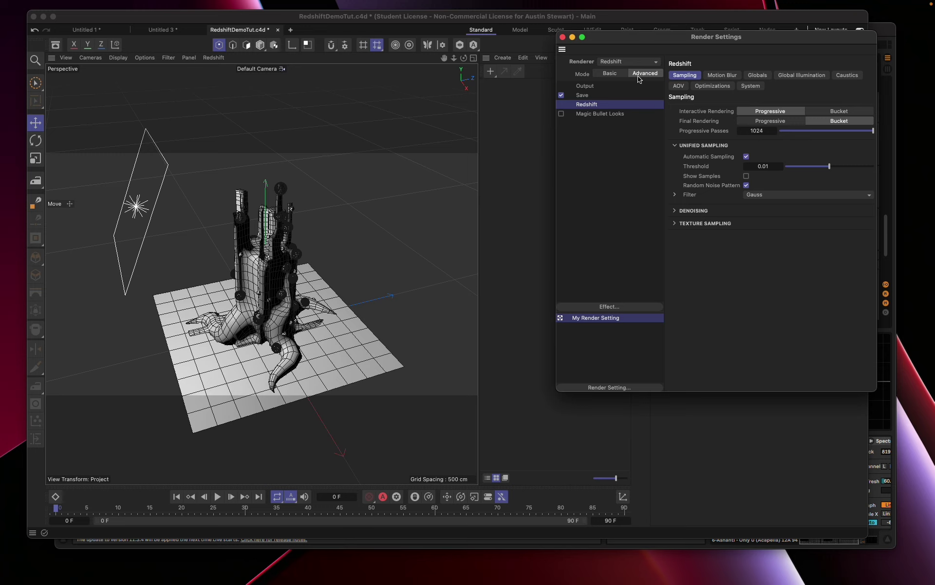
pyautogui.click(613, 74)
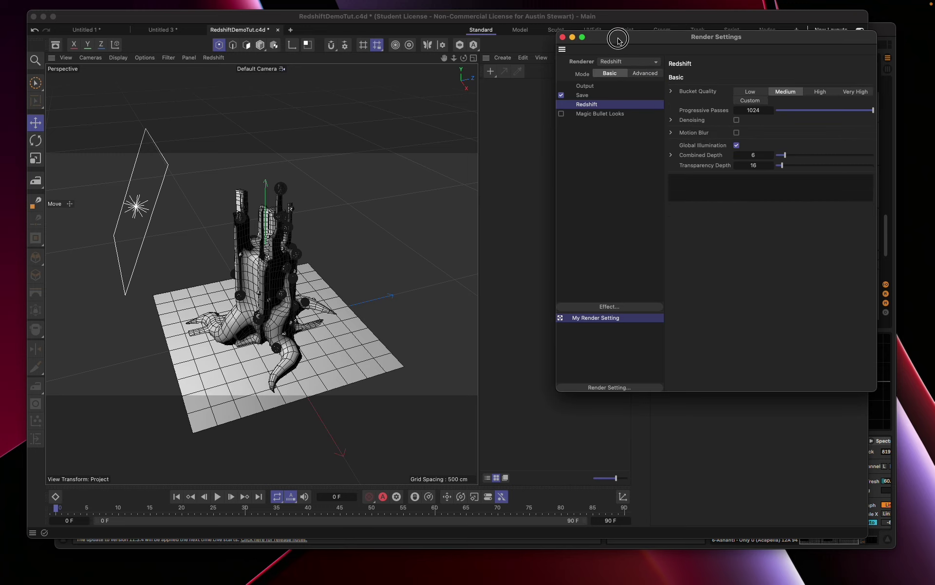
pyautogui.moveTo(618, 39); pyautogui.dragTo(607, 122)
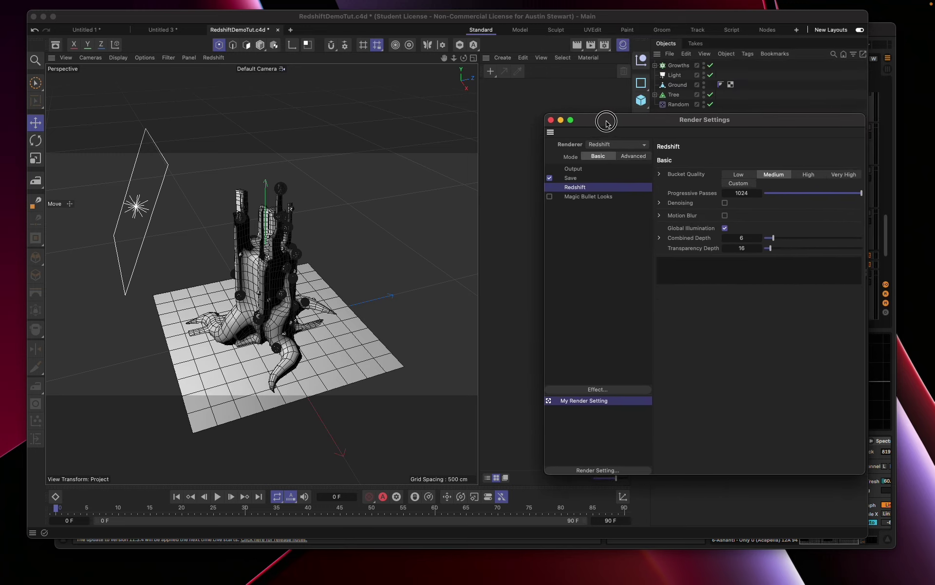
pyautogui.click(552, 120)
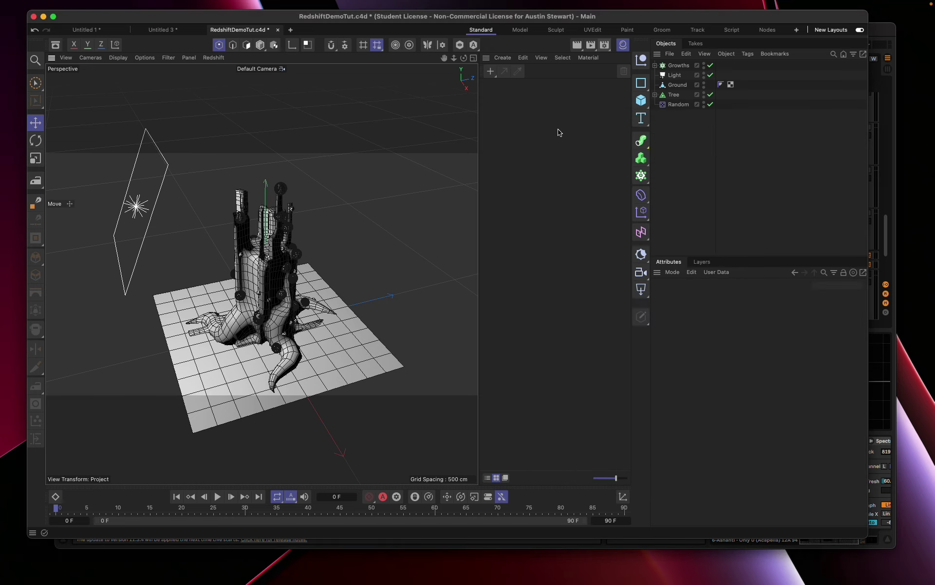
# Convert the scene's standard area light to a Redshift light and reselect it to show its attributes
pyautogui.click(674, 76)
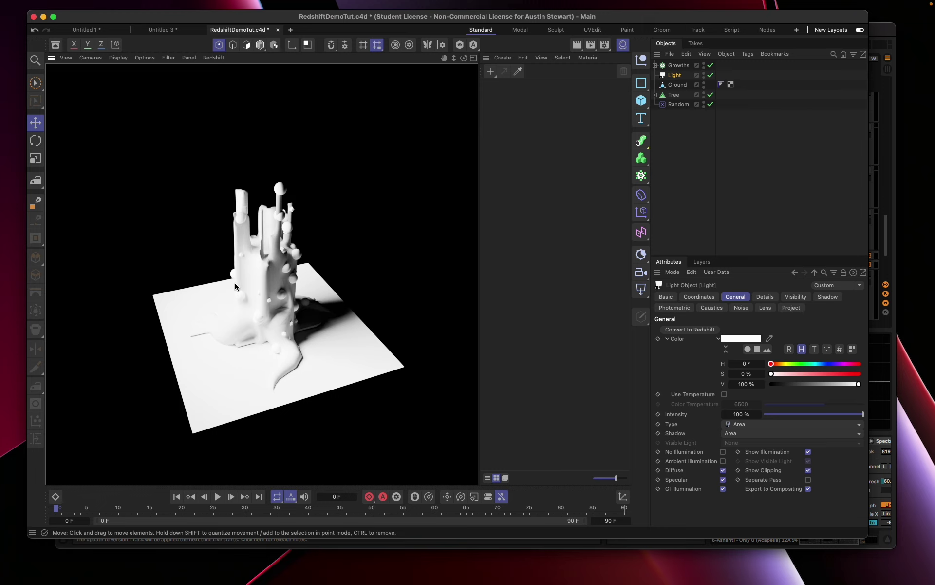
pyautogui.click(345, 349)
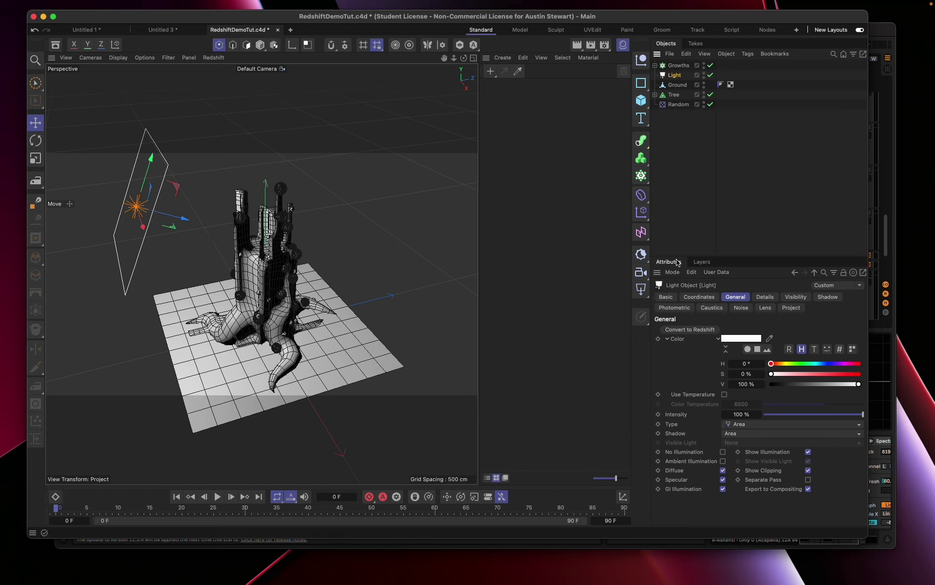
pyautogui.click(694, 330)
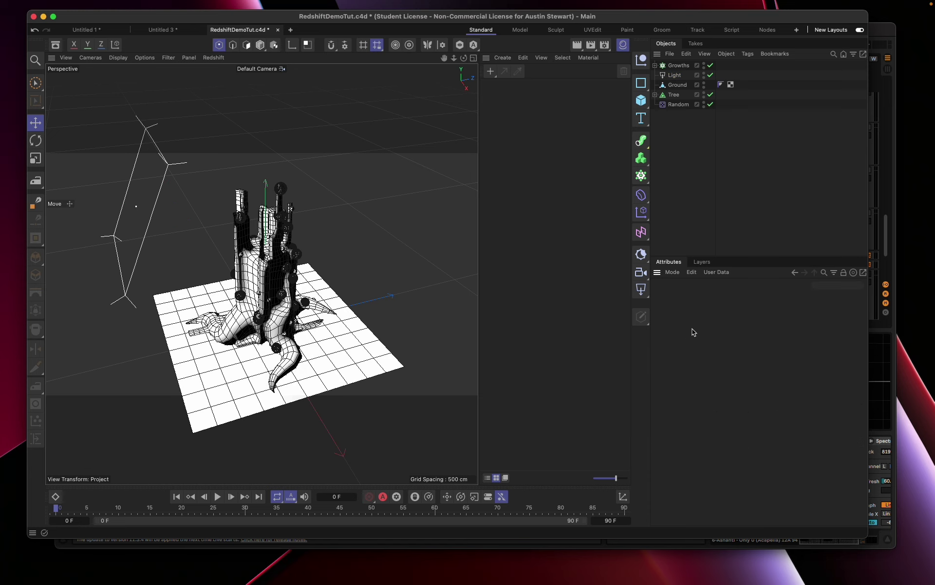
pyautogui.click(675, 76)
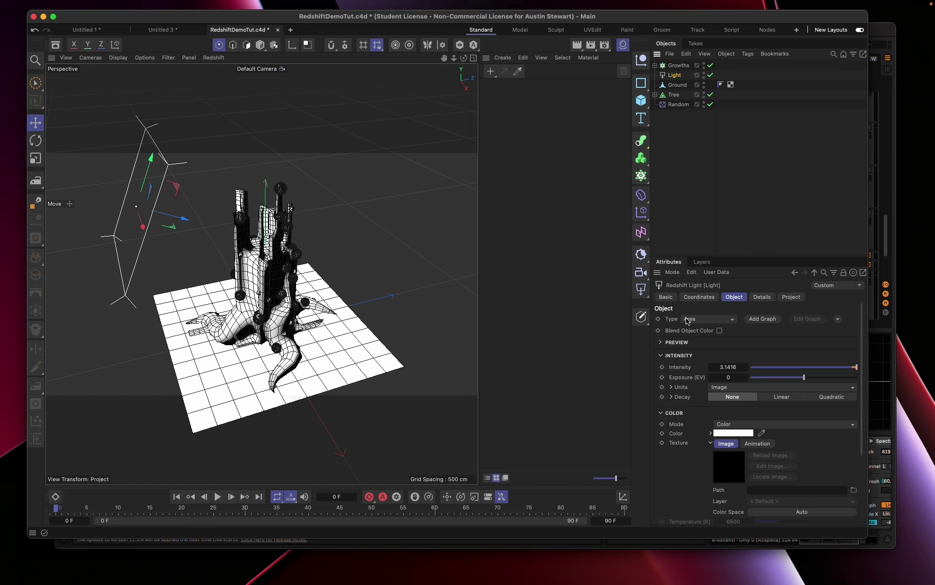
# Examine the available Redshift sky and environment objects, camera types and light types without adding any of them
pyautogui.click(640, 257)
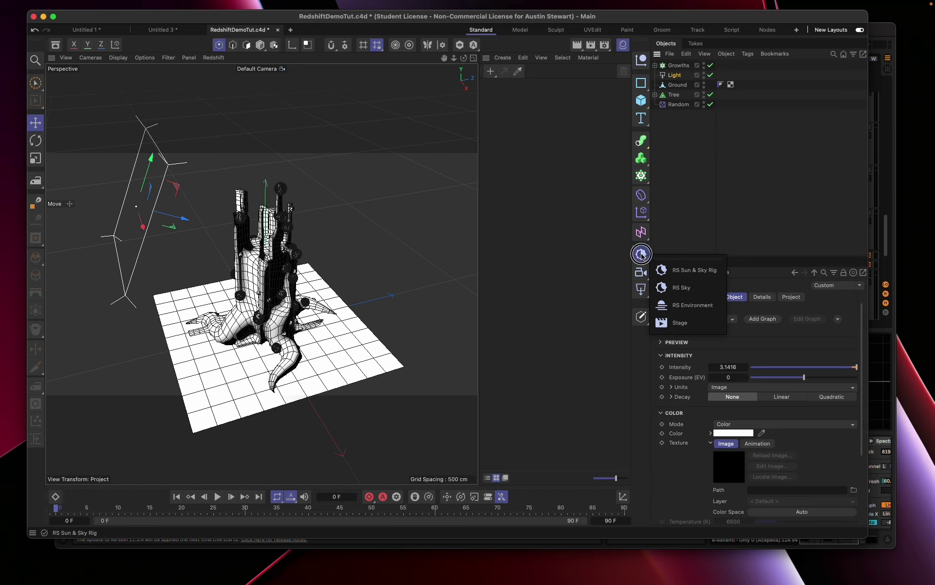
pyautogui.moveTo(642, 255); pyautogui.dragTo(620, 244)
pyautogui.click(642, 274)
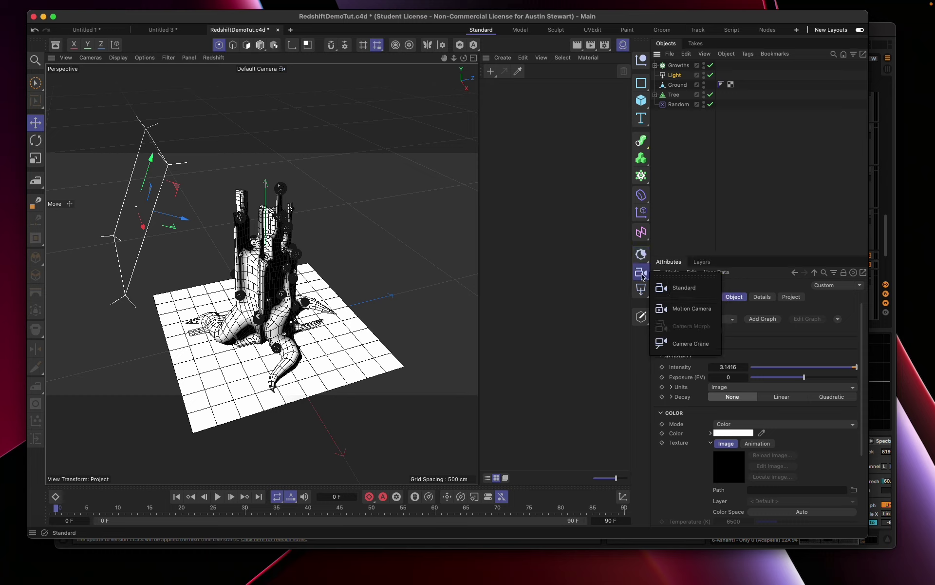
pyautogui.click(688, 317)
pyautogui.moveTo(688, 317); pyautogui.dragTo(600, 277)
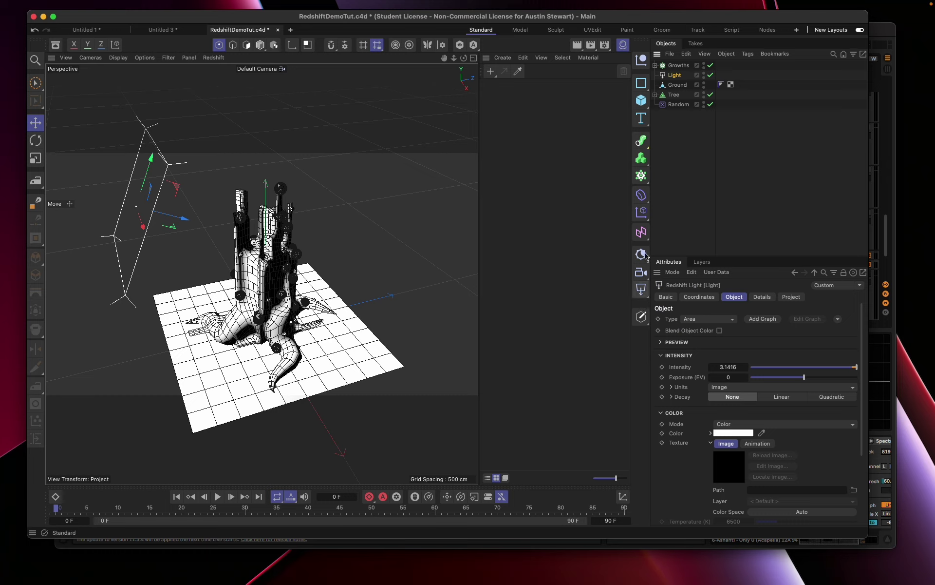
pyautogui.click(642, 289)
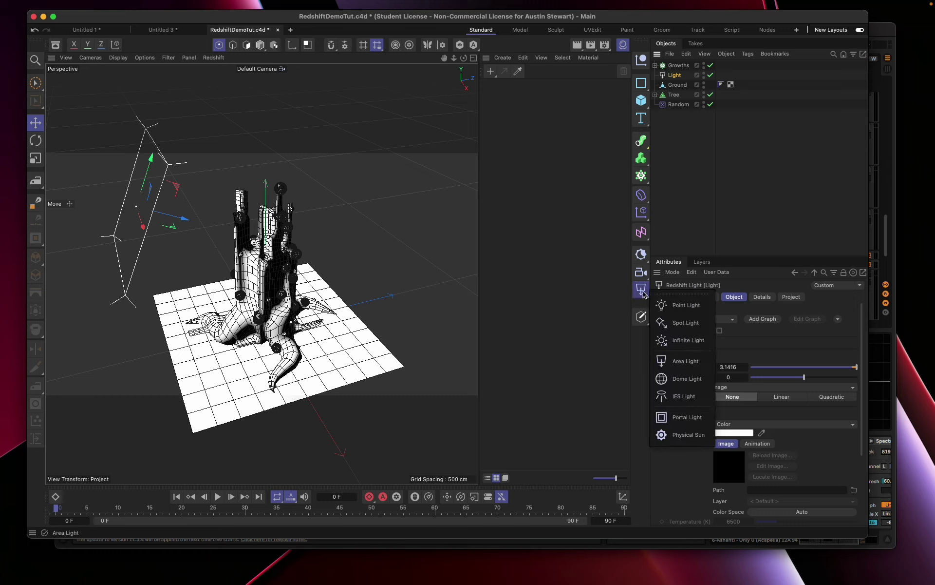
pyautogui.click(689, 442)
pyautogui.moveTo(689, 441); pyautogui.dragTo(584, 275)
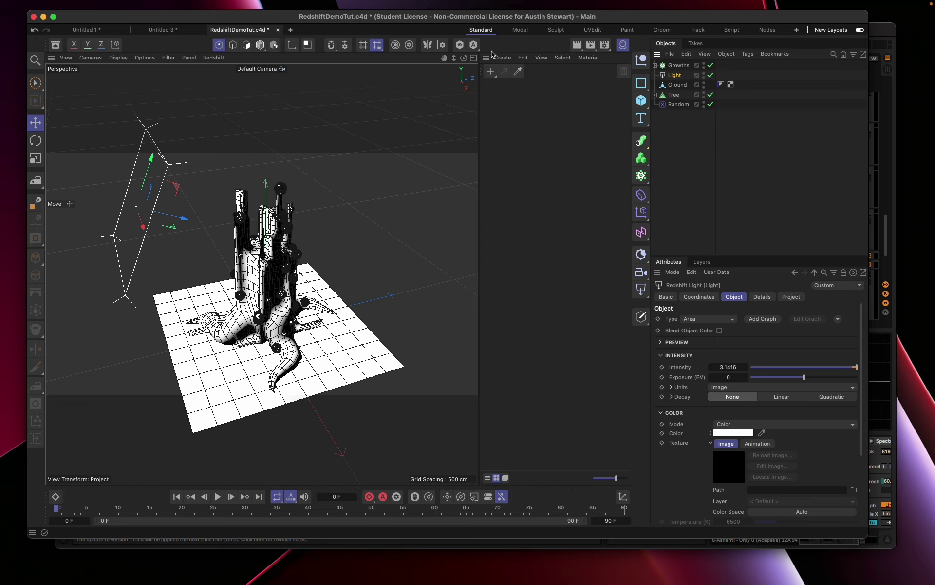
# Examine the Redshift material types, light shaders and other options offered for creating a new material
pyautogui.click(491, 72)
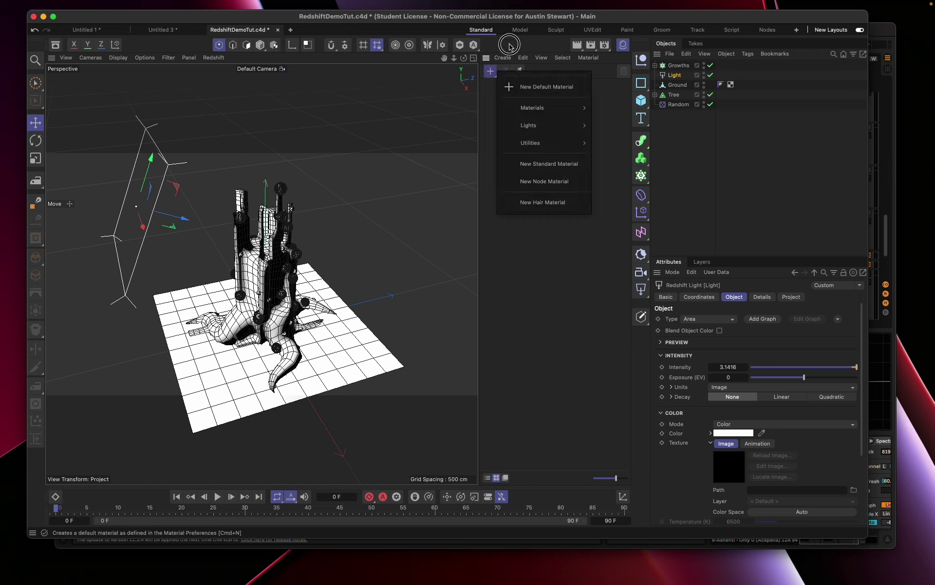
pyautogui.click(536, 110)
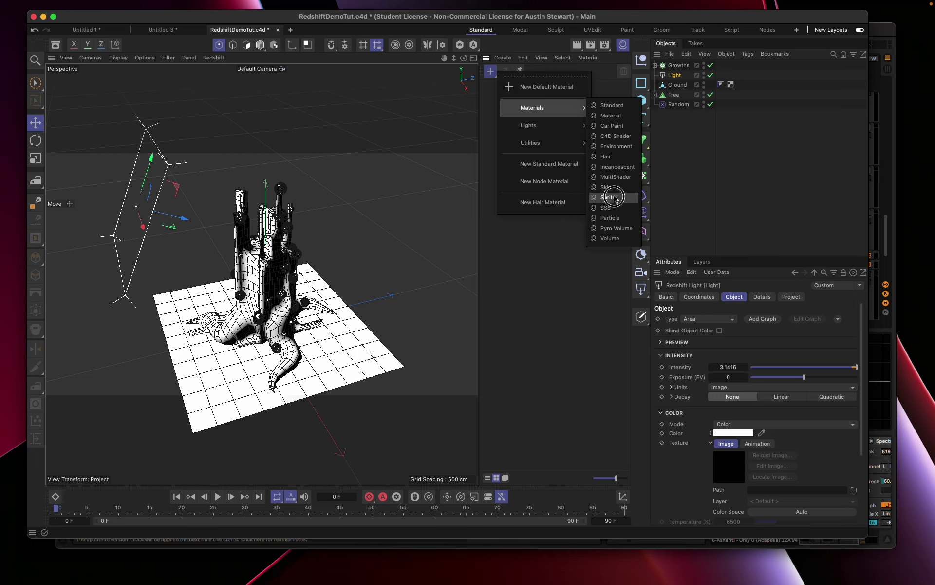
pyautogui.click(615, 179)
pyautogui.click(615, 237)
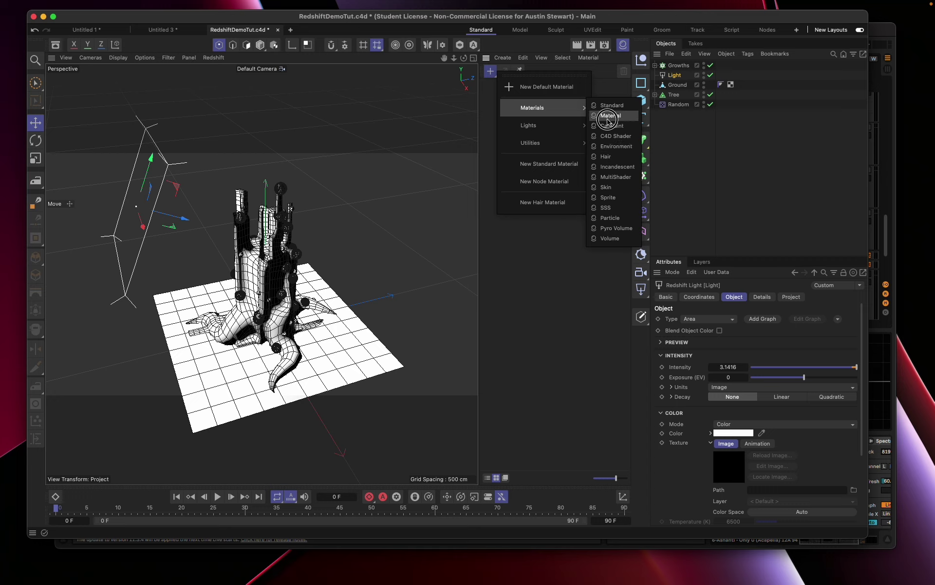
pyautogui.moveTo(526, 127)
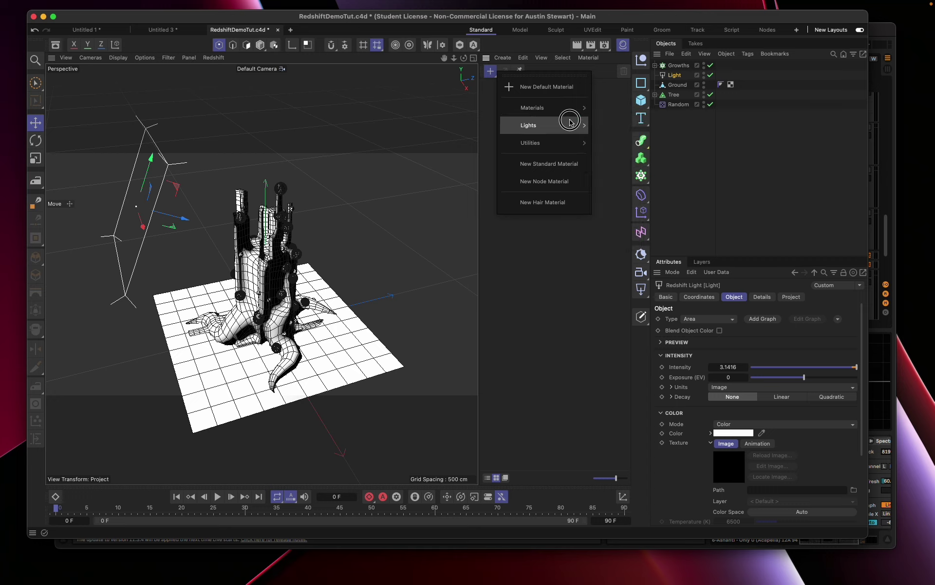
pyautogui.moveTo(577, 124)
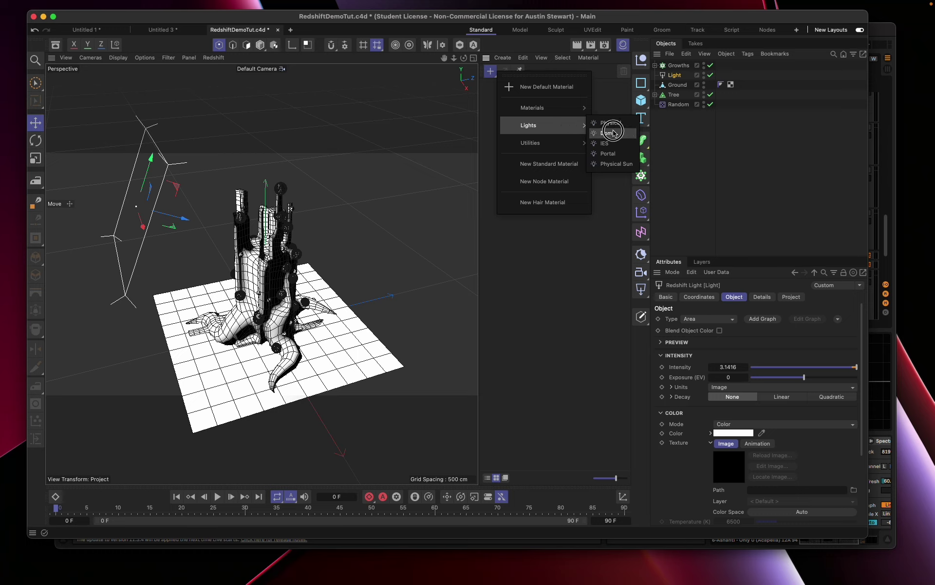
pyautogui.moveTo(560, 141)
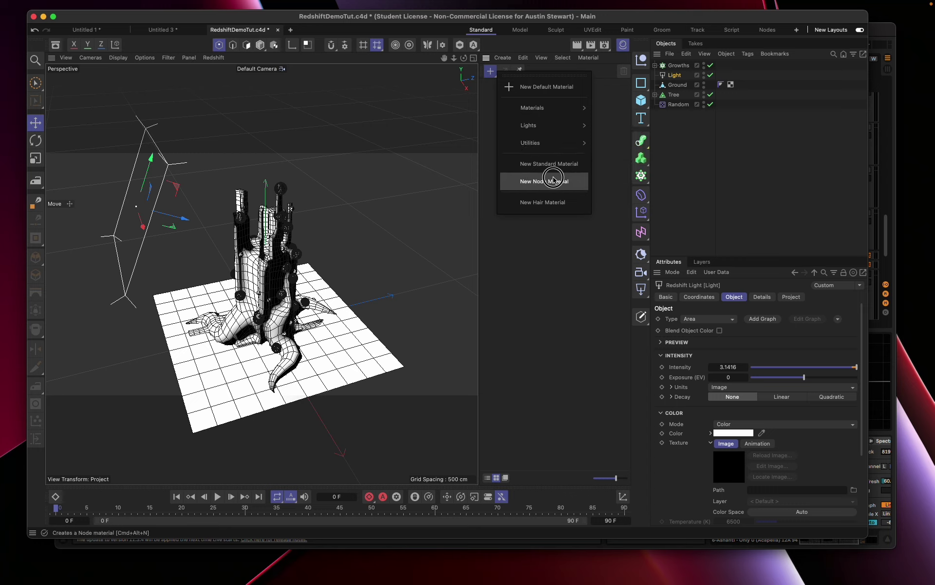
pyautogui.click(610, 116)
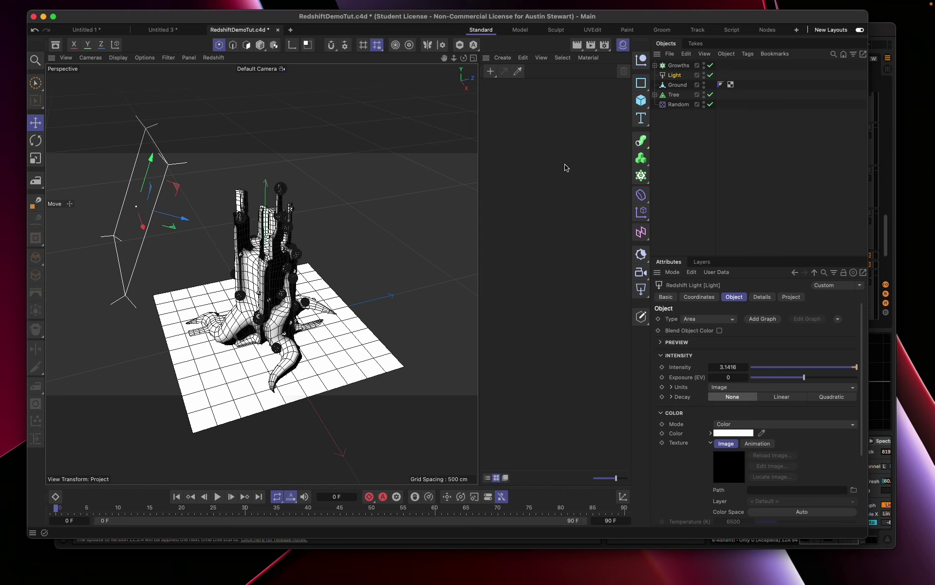
# Open the Redshift RenderView, move it over the workspace and turn off its render region
pyautogui.moveTo(426, 3)
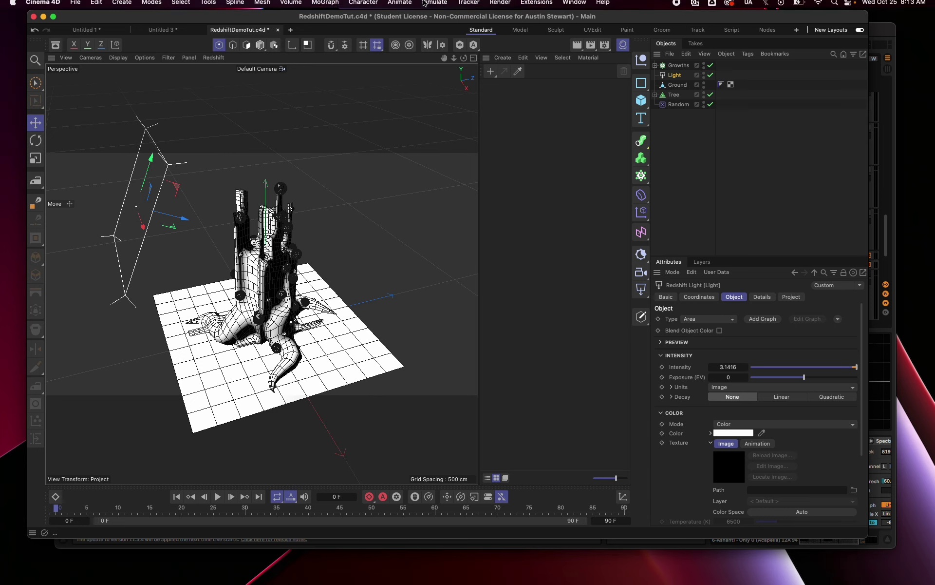
pyautogui.click(574, 6)
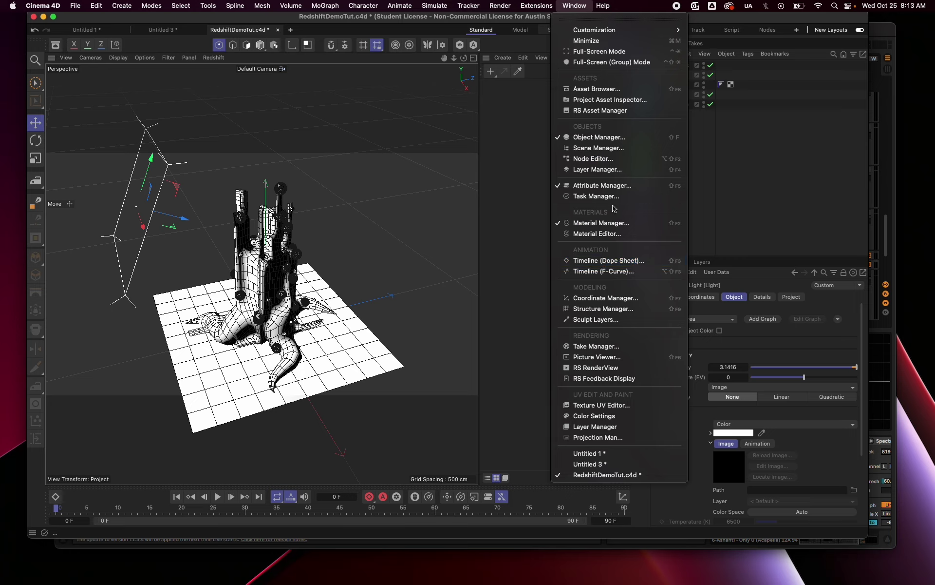
pyautogui.click(632, 369)
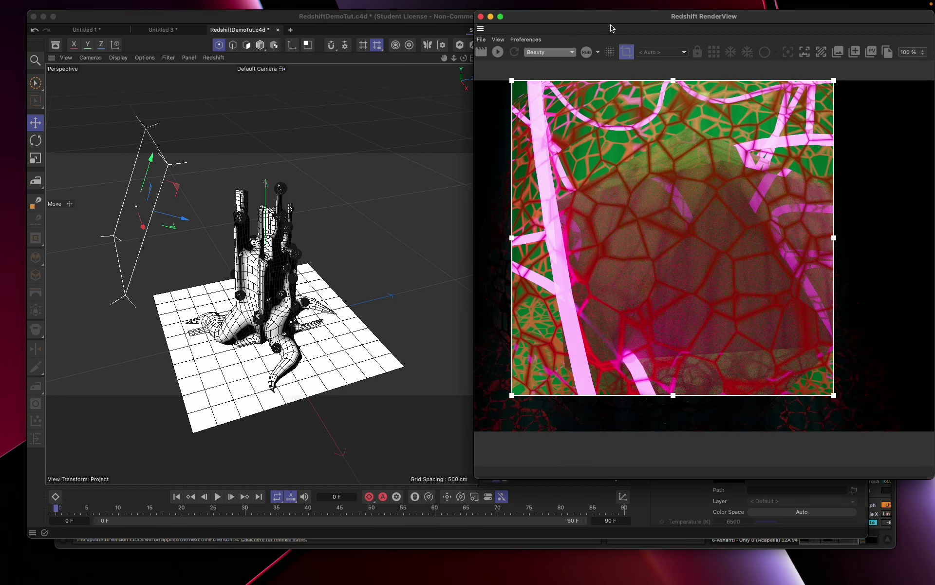
pyautogui.moveTo(602, 15); pyautogui.dragTo(422, 35)
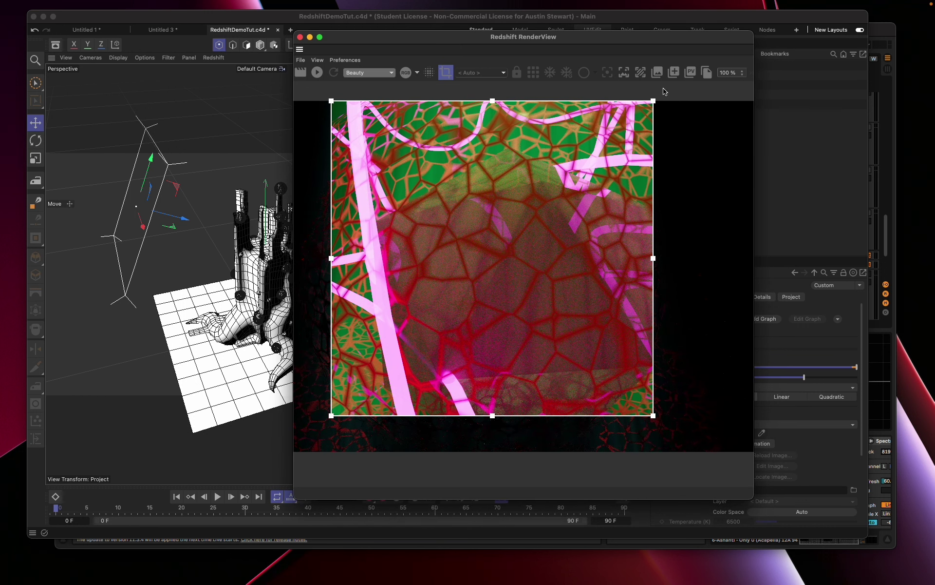
pyautogui.click(446, 72)
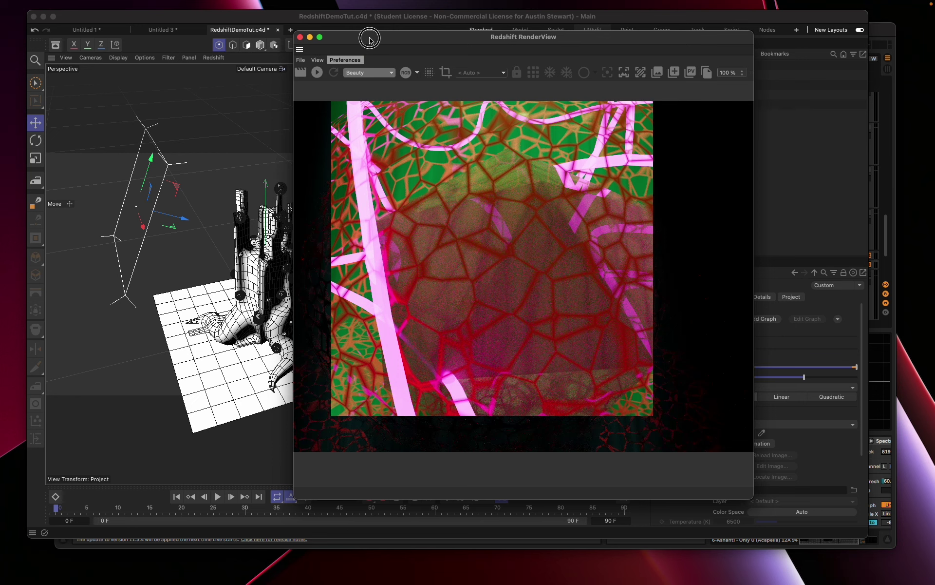
# Dock the Redshift RenderView beneath the perspective viewport and adjust the divider between them
pyautogui.moveTo(367, 38); pyautogui.dragTo(641, 110)
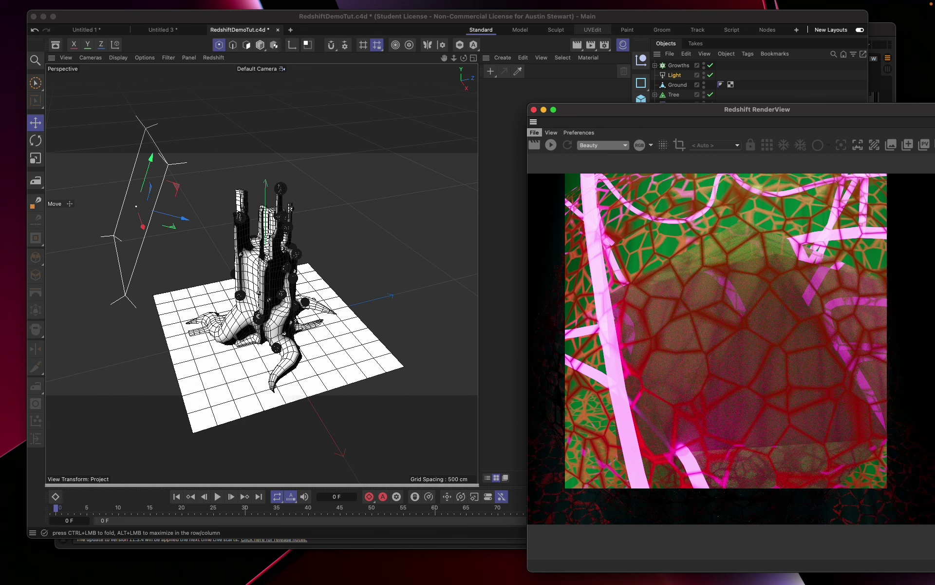
pyautogui.click(445, 485)
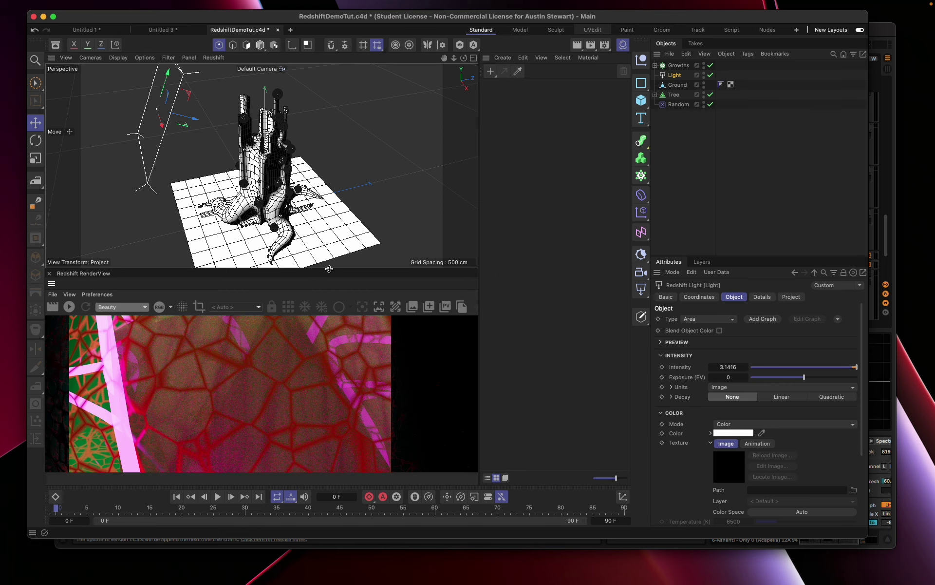
pyautogui.moveTo(330, 273)
pyautogui.mouseDown()
pyautogui.moveTo(326, 245)
pyautogui.moveTo(321, 280)
pyautogui.mouseUp()
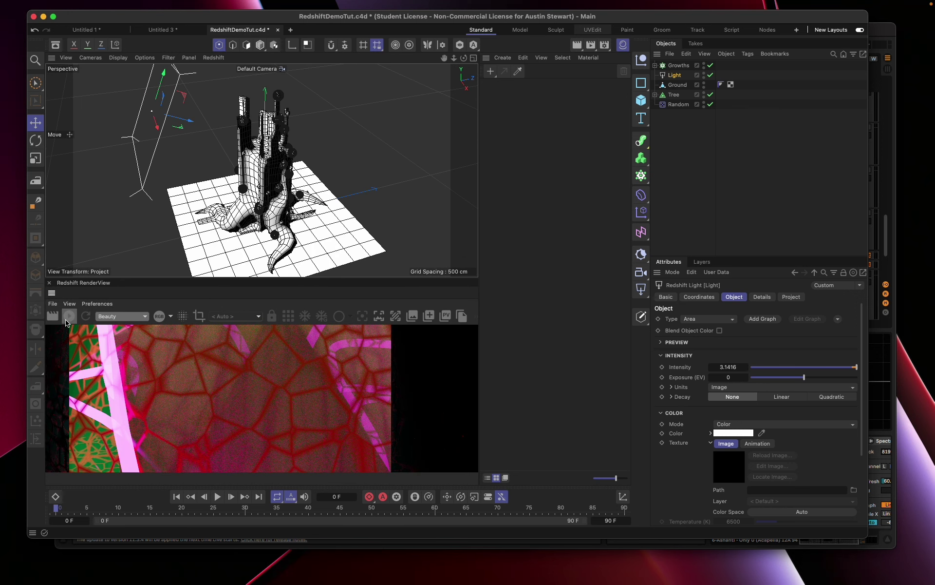
# Start the interactive Redshift render and orbit the perspective view to see the tree trunk from another angle
pyautogui.click(67, 320)
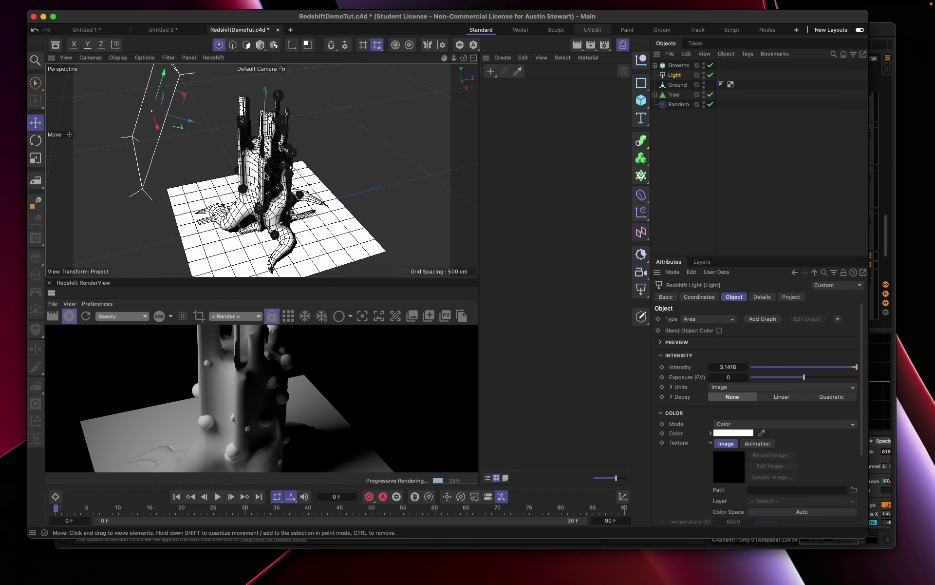
pyautogui.moveTo(157, 126); pyautogui.dragTo(156, 124)
pyautogui.keyDown('alt'); pyautogui.moveTo(284, 178); pyautogui.dragTo(404, 126); pyautogui.keyUp('alt')
pyautogui.keyDown('alt'); pyautogui.moveTo(448, 160); pyautogui.dragTo(333, 145); pyautogui.keyUp('alt')
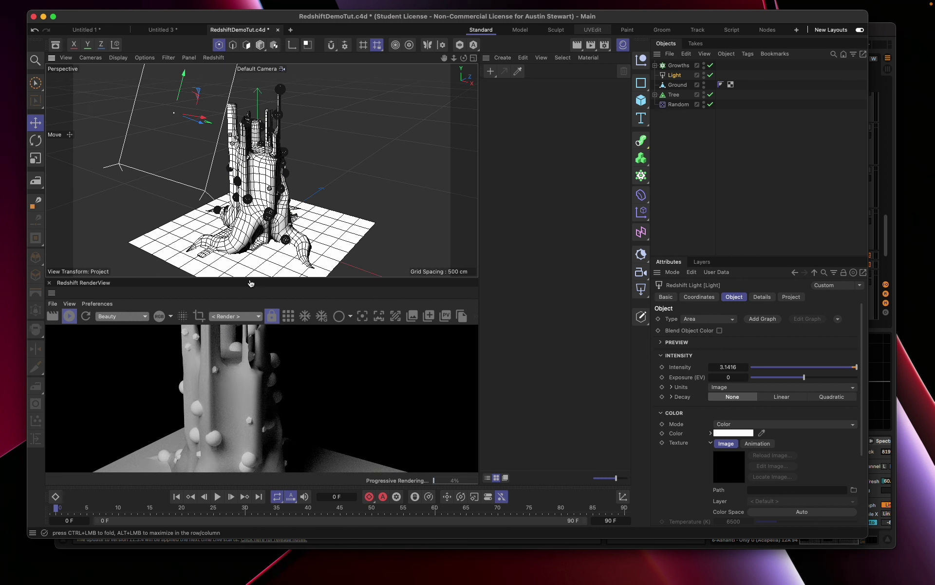
# Enlarge the docked RenderView by raising its divider and hiding the Material Manager, and scale the render to Fit Window
pyautogui.moveTo(250, 283); pyautogui.dragTo(263, 205)
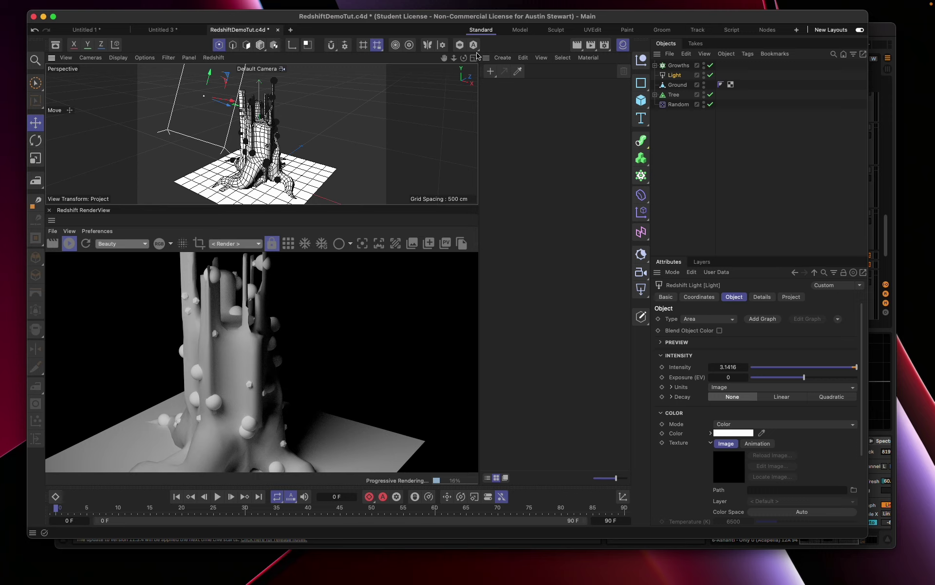
pyautogui.click(623, 46)
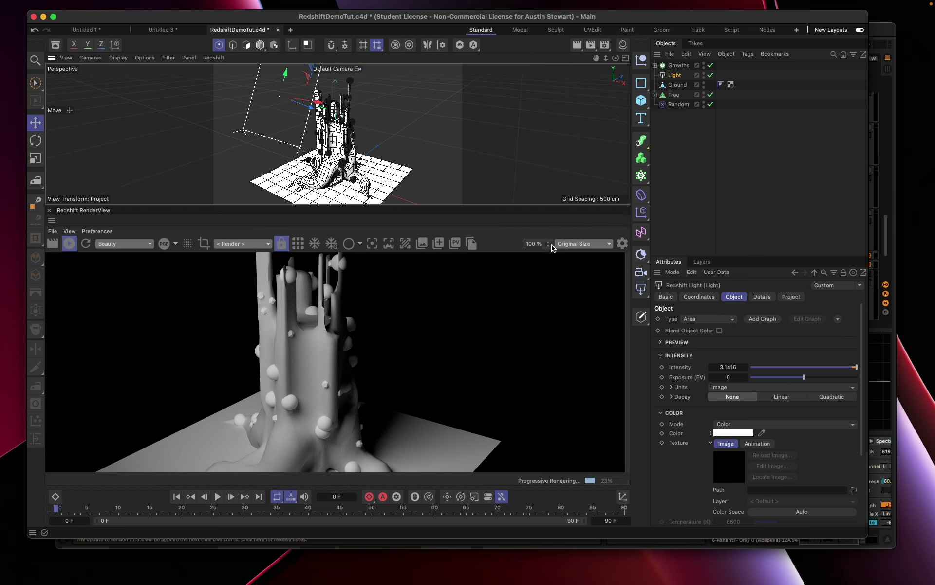
pyautogui.click(605, 244)
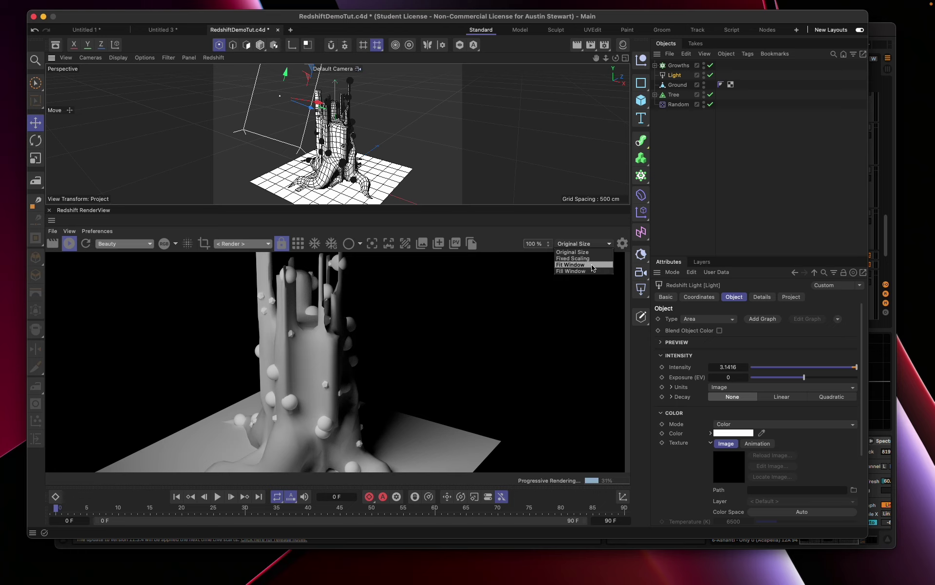
pyautogui.click(592, 264)
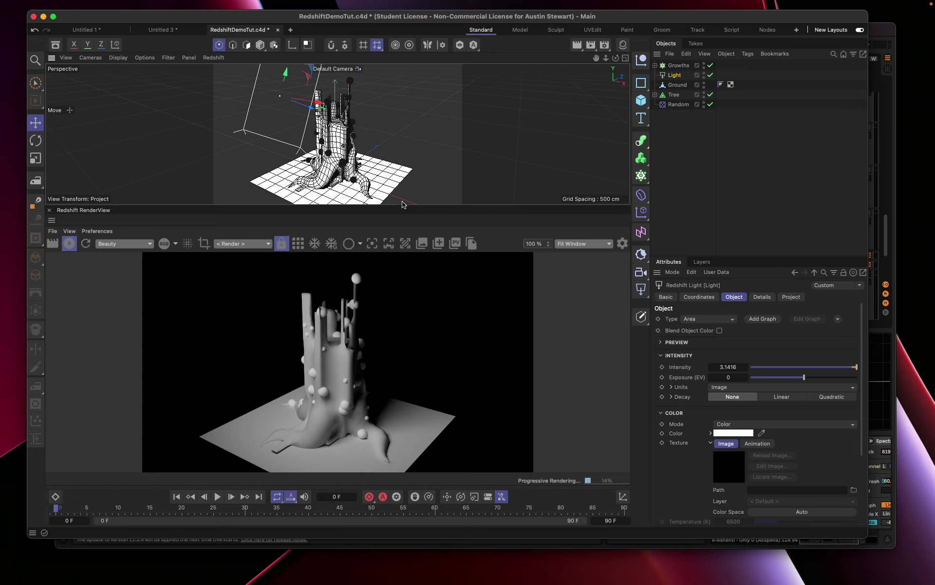
# Switch the render scaling to Original Size for comparison and return it to Fit Window
pyautogui.click(575, 246)
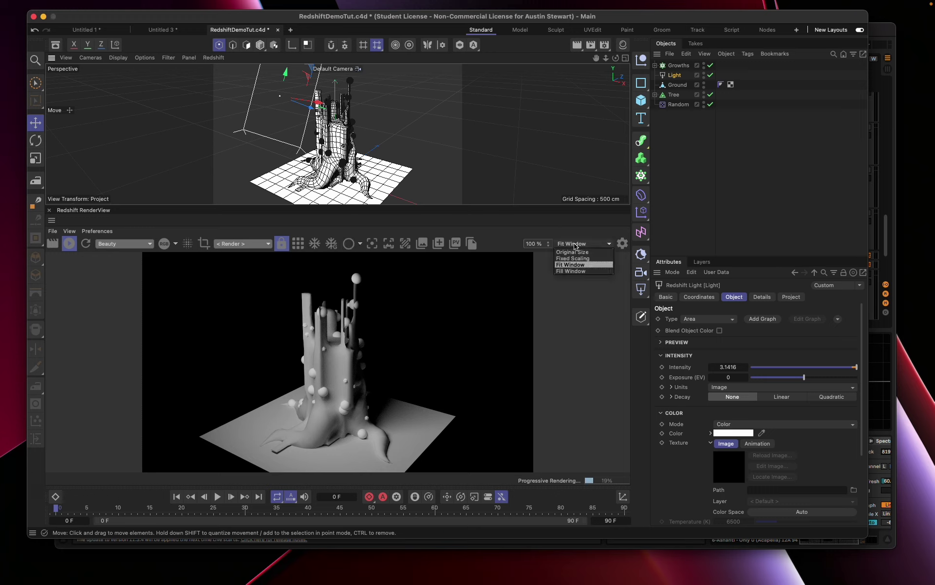
pyautogui.click(577, 252)
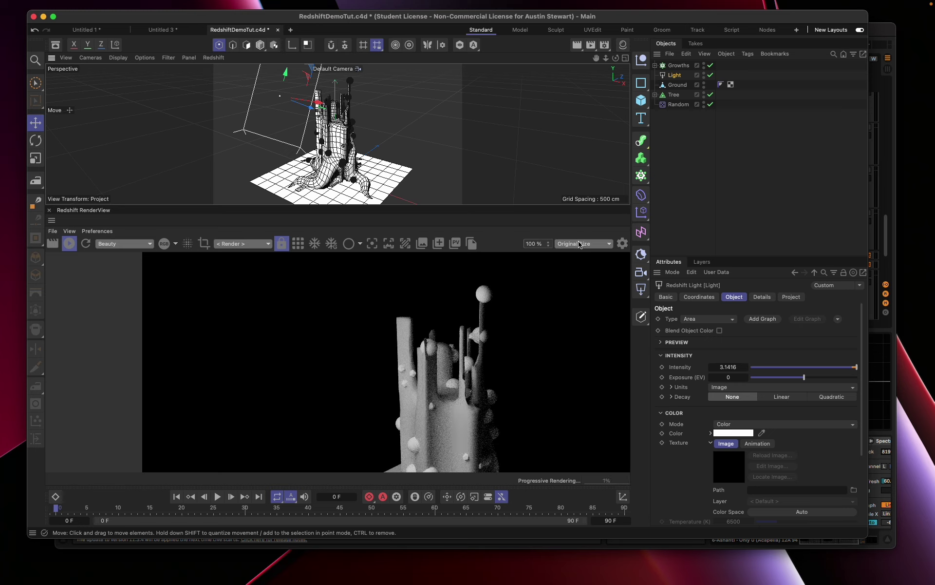
pyautogui.click(577, 243)
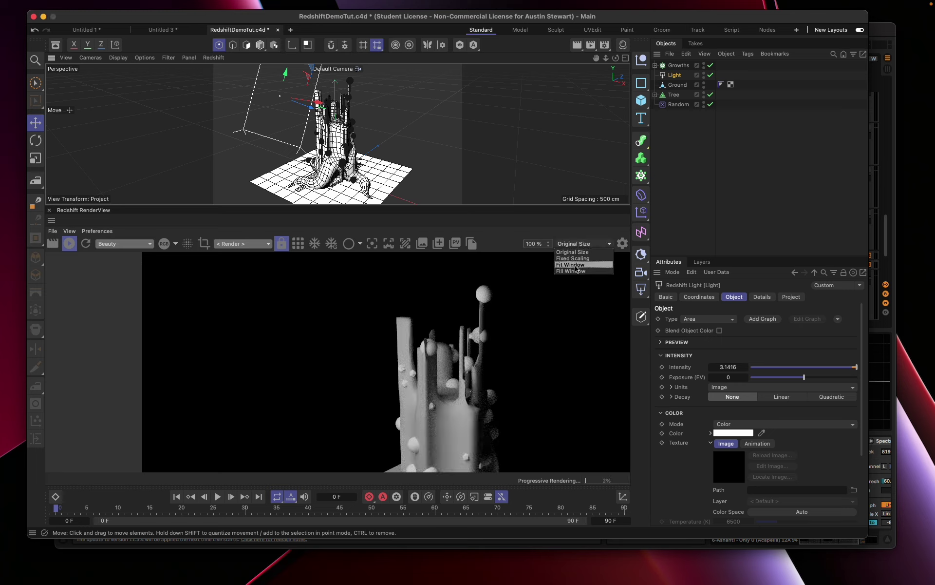
pyautogui.click(577, 265)
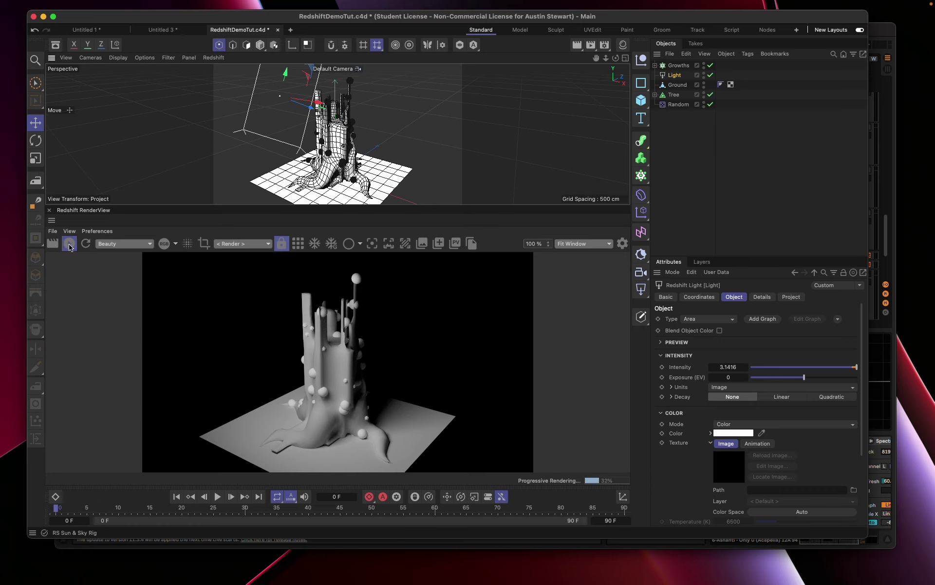
# Stop the interactive render, orbit the perspective view around the tree, and restart the render from the new angle
pyautogui.click(69, 247)
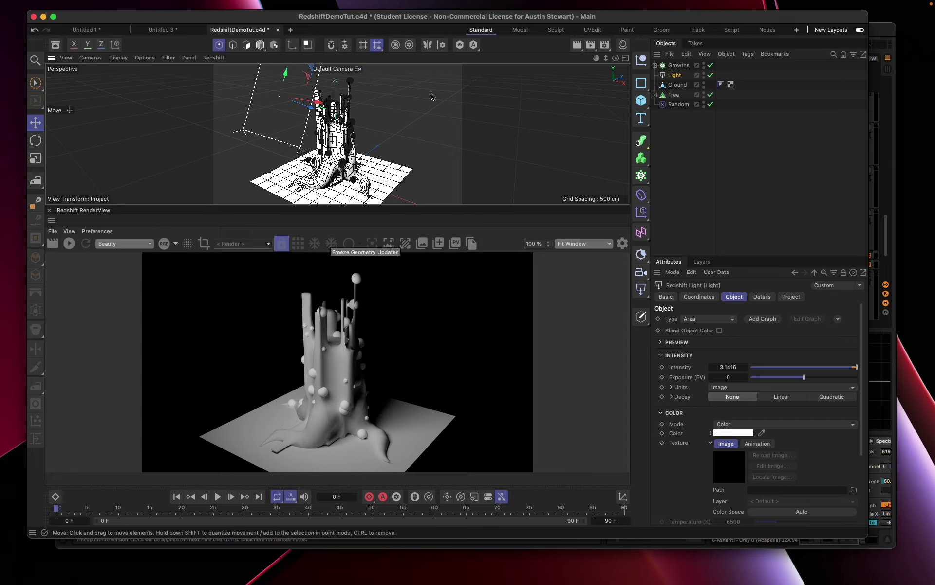
pyautogui.keyDown('alt'); pyautogui.moveTo(417, 100); pyautogui.dragTo(345, 86); pyautogui.keyUp('alt')
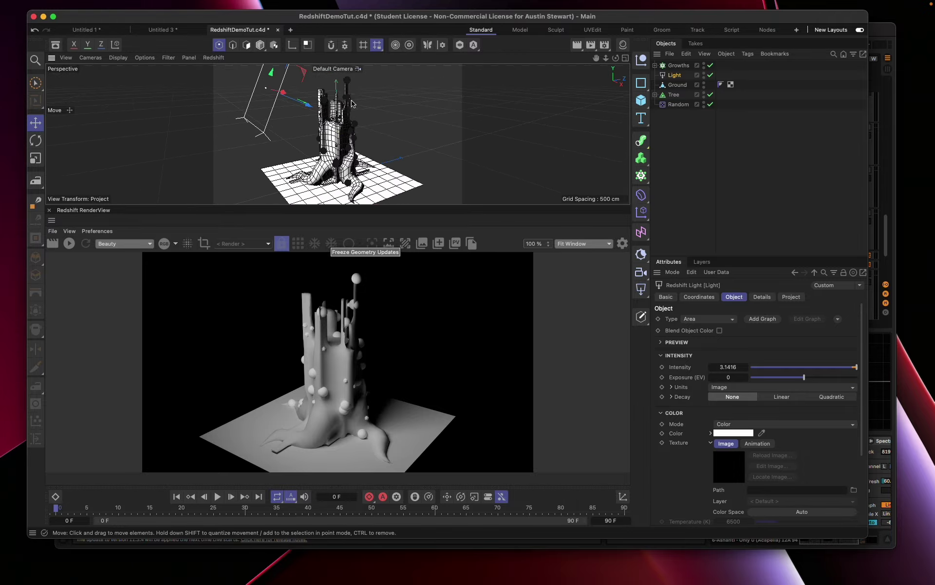
pyautogui.click(69, 243)
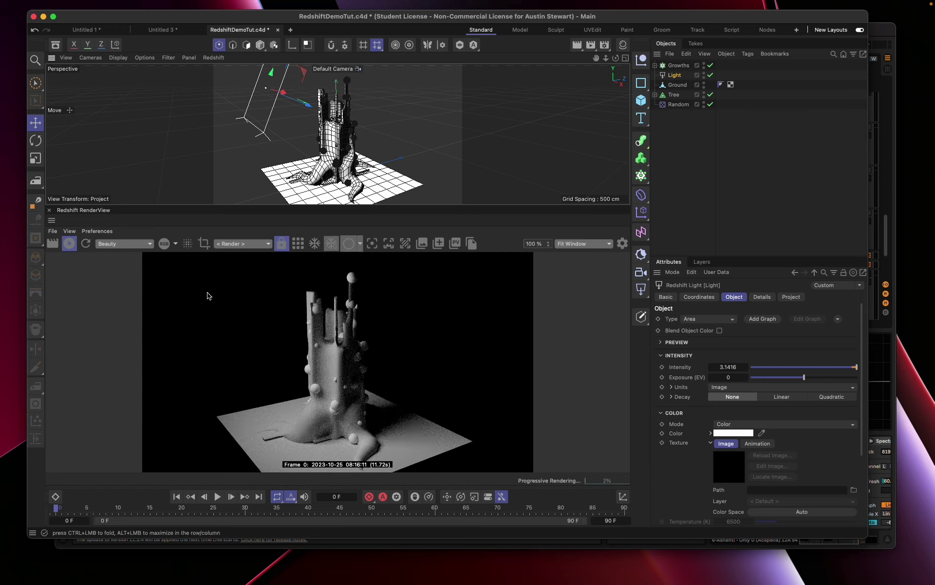
# Show the Material Manager again and save the current workspace layout as #$00Redshift.l4d
pyautogui.click(623, 44)
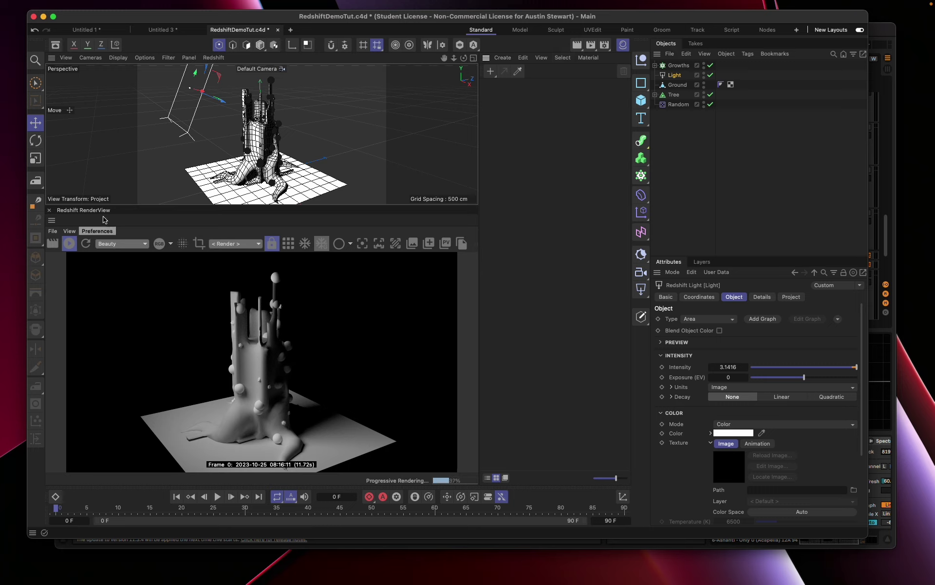
pyautogui.click(797, 31)
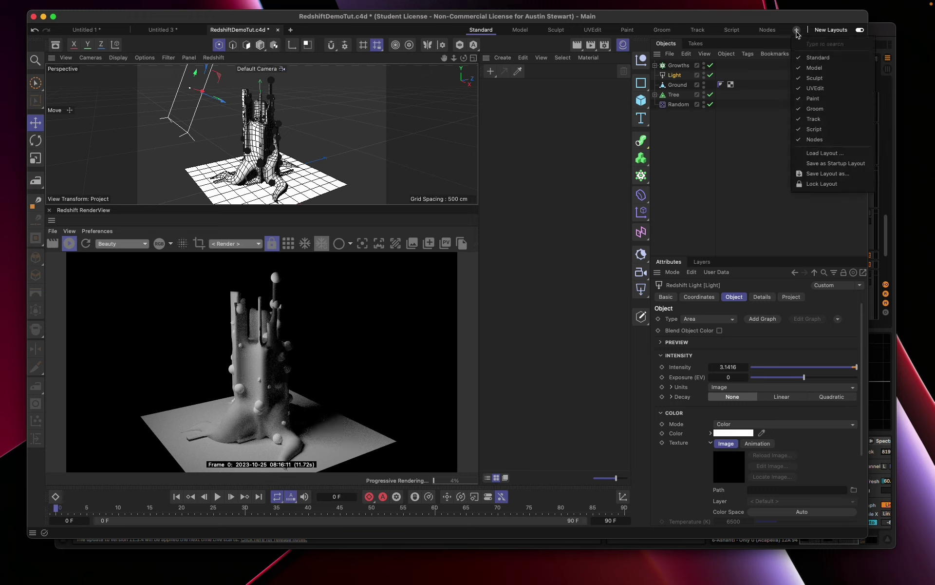
pyautogui.click(843, 174)
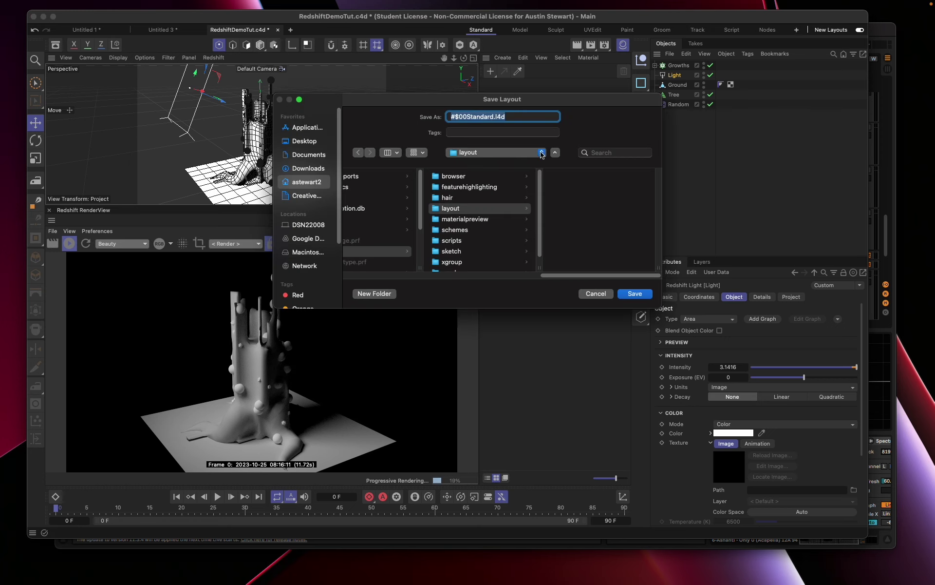
pyautogui.click(491, 117)
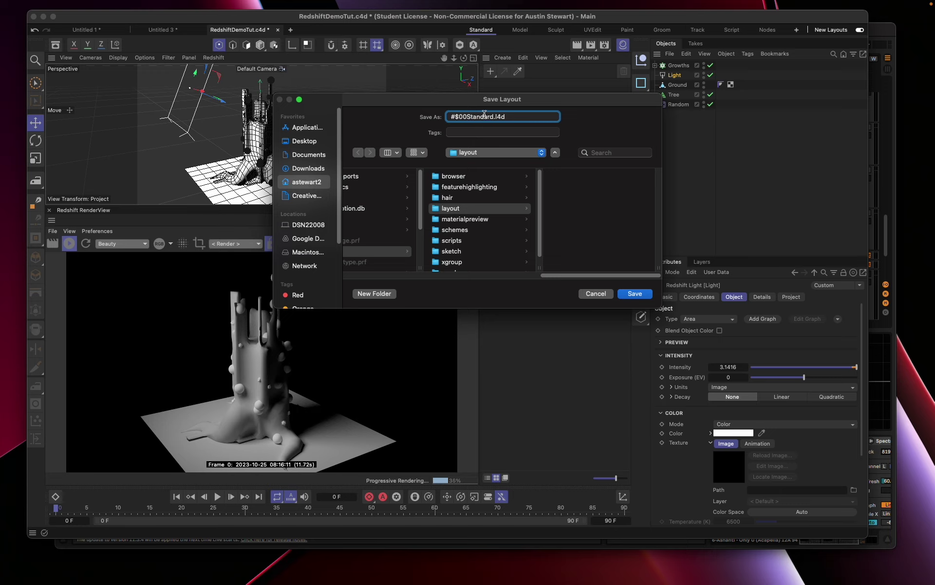
pyautogui.moveTo(494, 117); pyautogui.dragTo(469, 117)
pyautogui.write('Redshift')
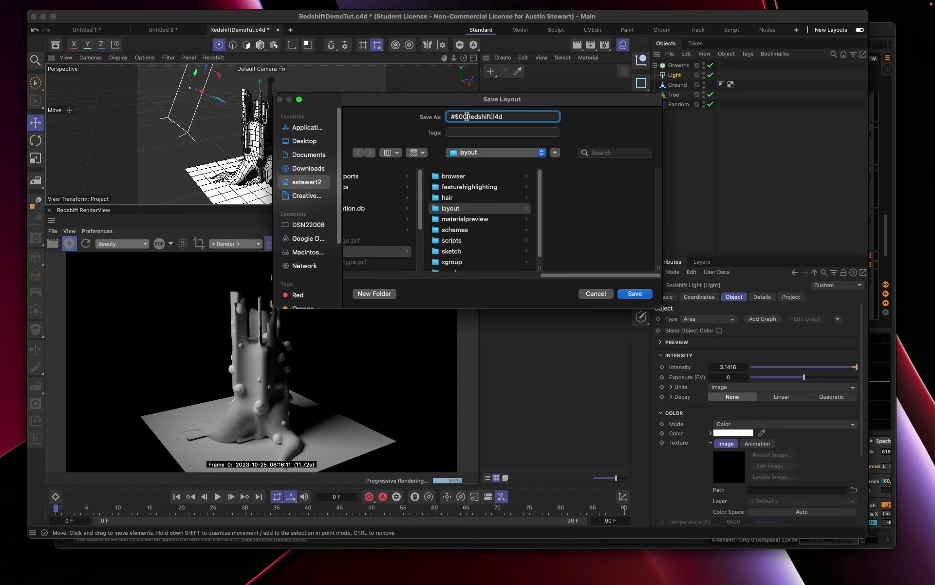
pyautogui.click(636, 294)
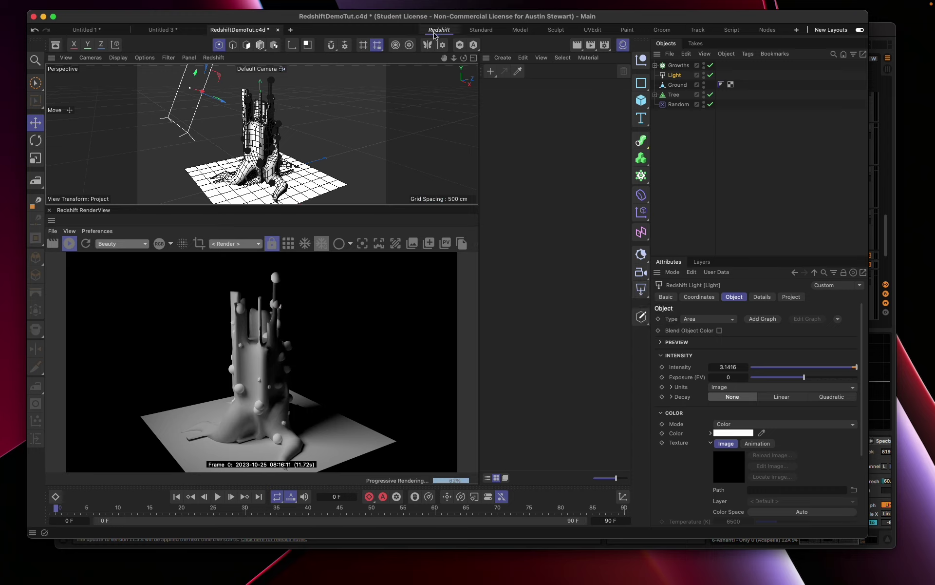
# Switch to the Standard layout to compare it and return to the saved Redshift layout
pyautogui.click(482, 31)
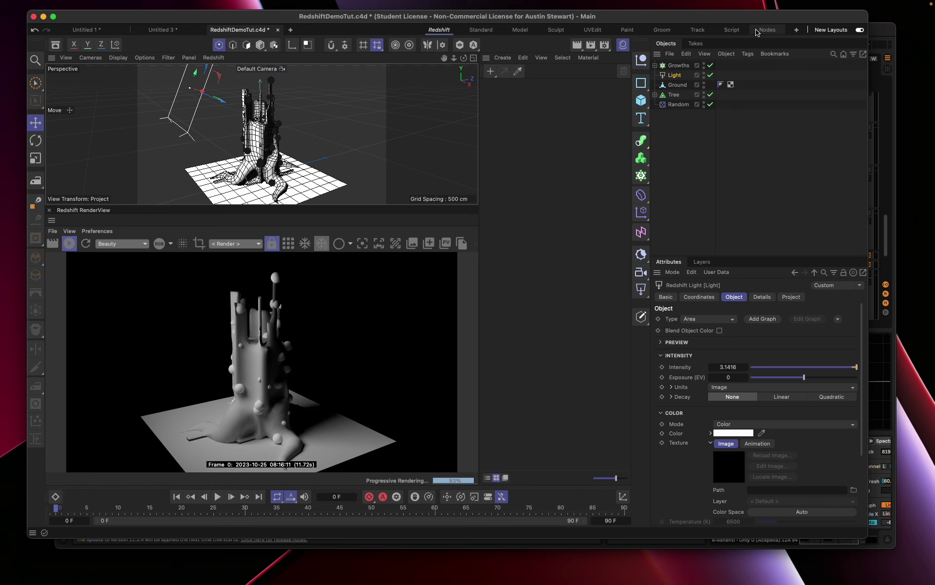
pyautogui.click(481, 31)
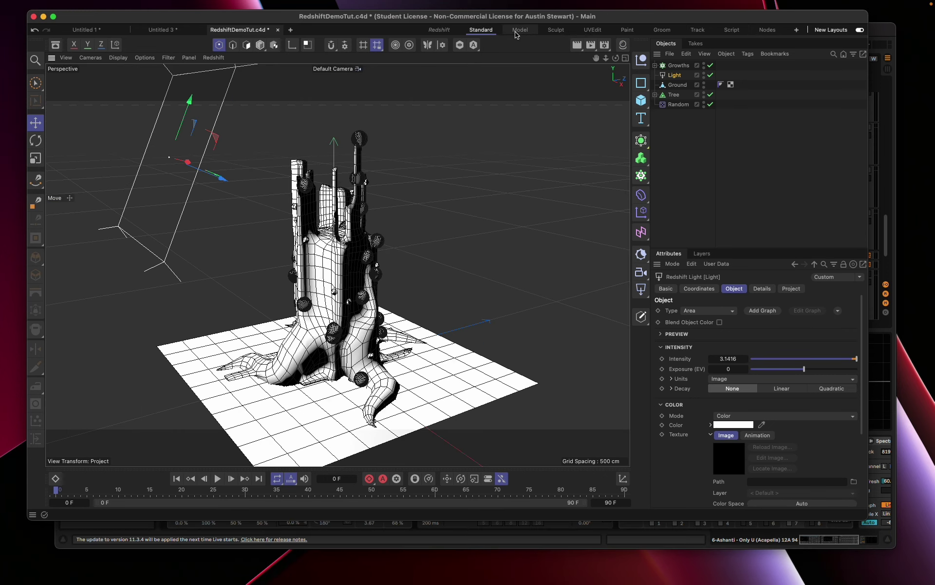
pyautogui.click(439, 30)
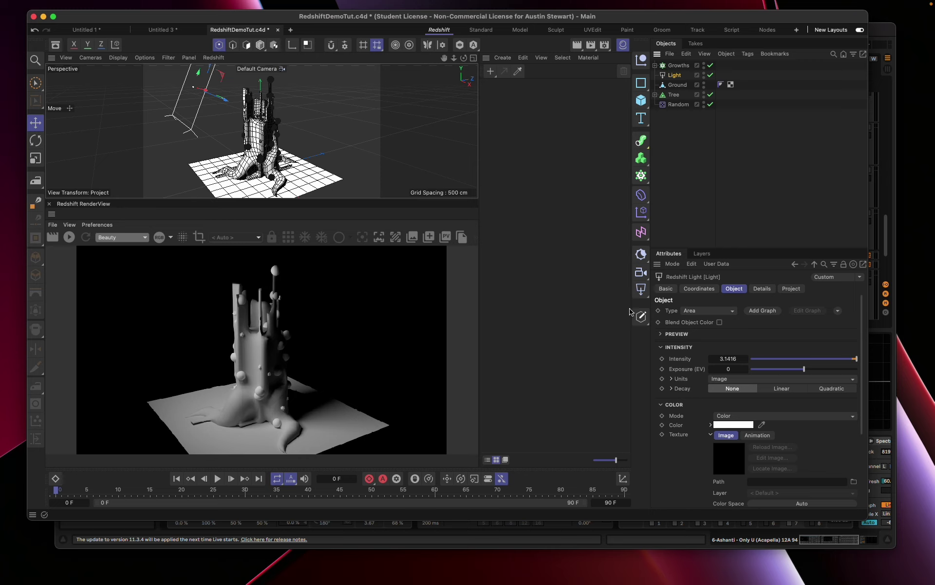
# Examine the types offered for the Redshift light and its intensity setting without changing either
pyautogui.click(733, 312)
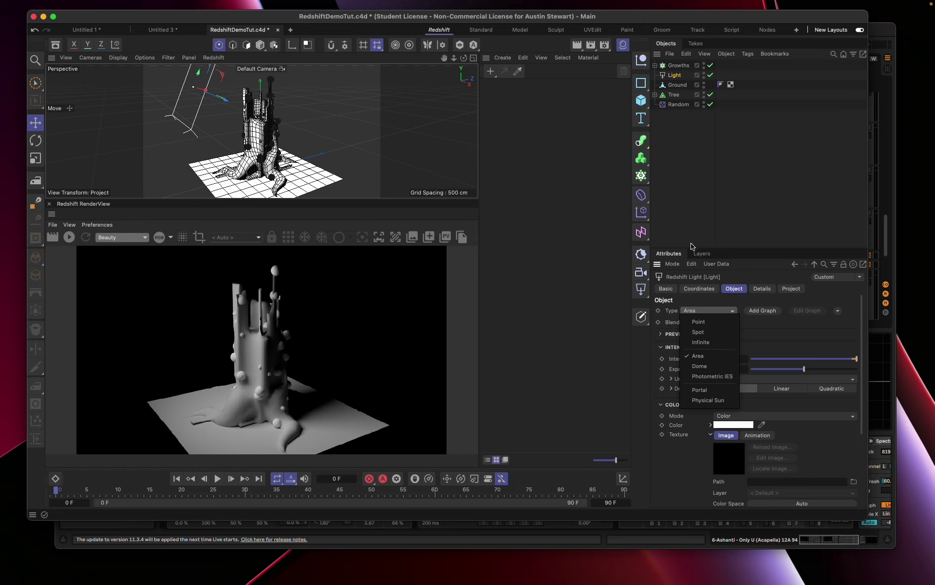
pyautogui.click(708, 303)
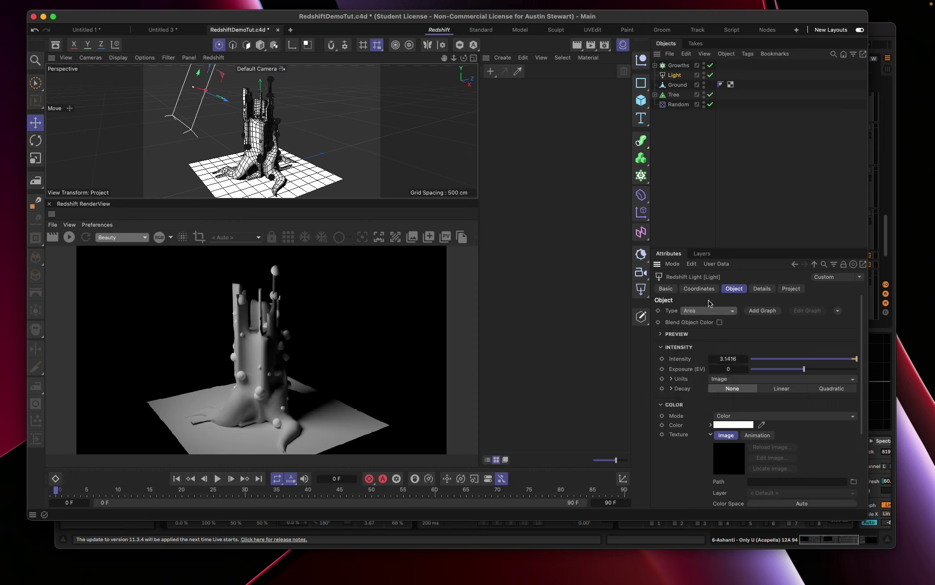
pyautogui.click(734, 359)
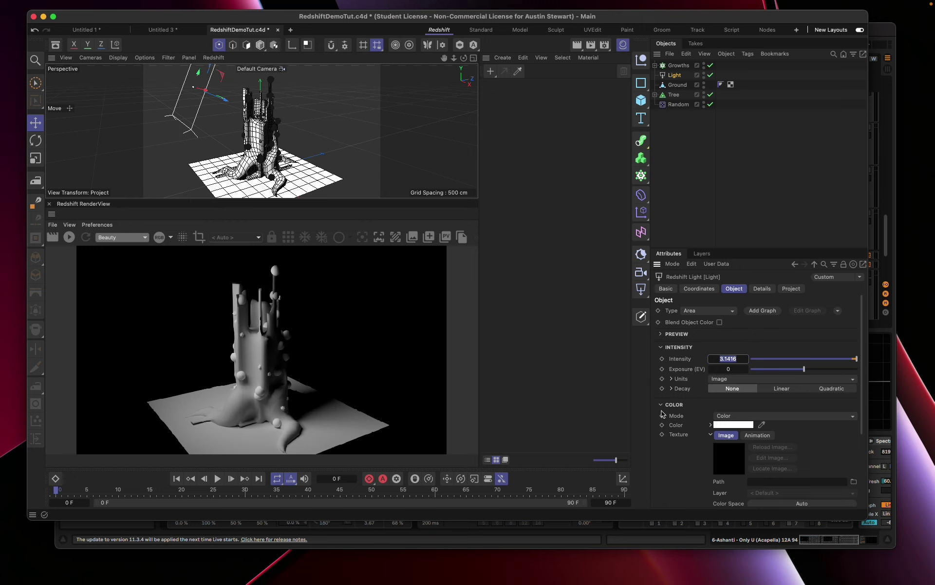
pyautogui.press('Return')
# Raise the Redshift light's exposure to 3.562 and start the interactive render to preview it
pyautogui.moveTo(804, 370); pyautogui.dragTo(818, 370)
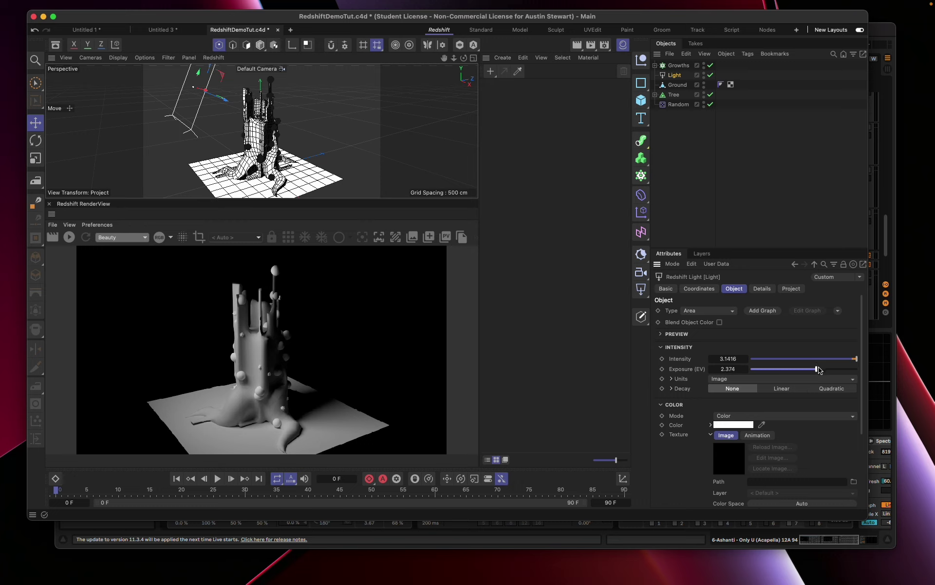
pyautogui.moveTo(818, 371)
pyautogui.mouseDown()
pyautogui.moveTo(836, 373)
pyautogui.moveTo(823, 370)
pyautogui.mouseUp()
pyautogui.click(69, 238)
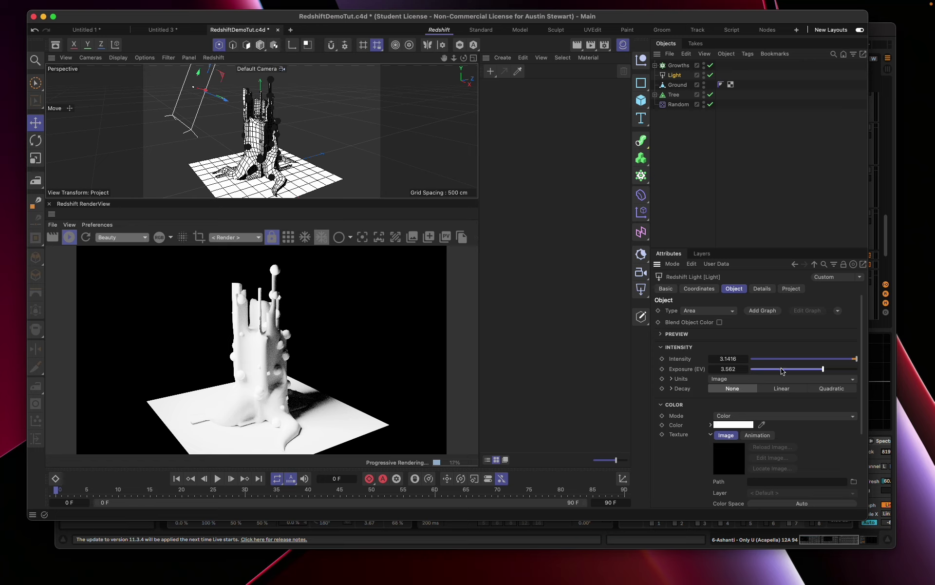
# Reset the Redshift light's exposure to 0 and set its decay to Quadratic
pyautogui.rightClick(731, 371)
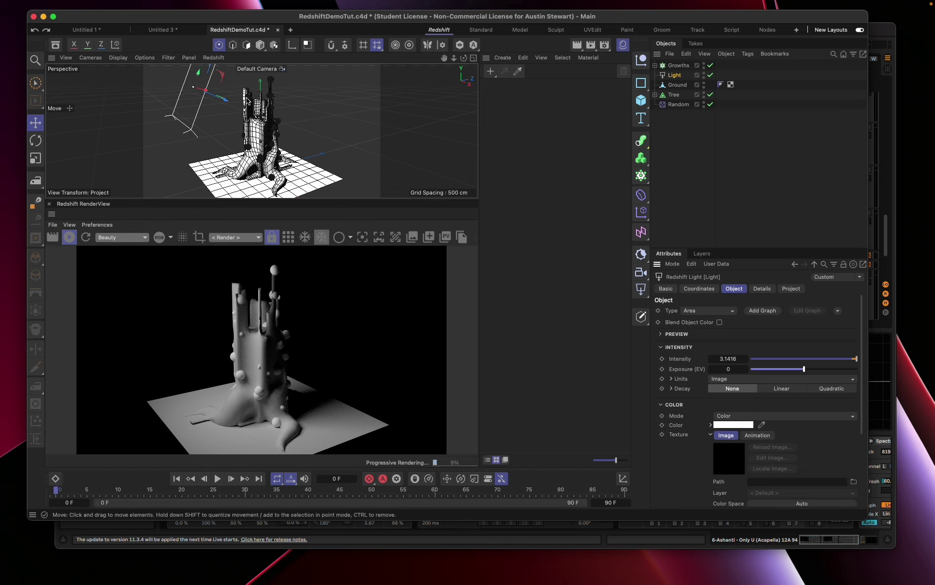
pyautogui.click(833, 389)
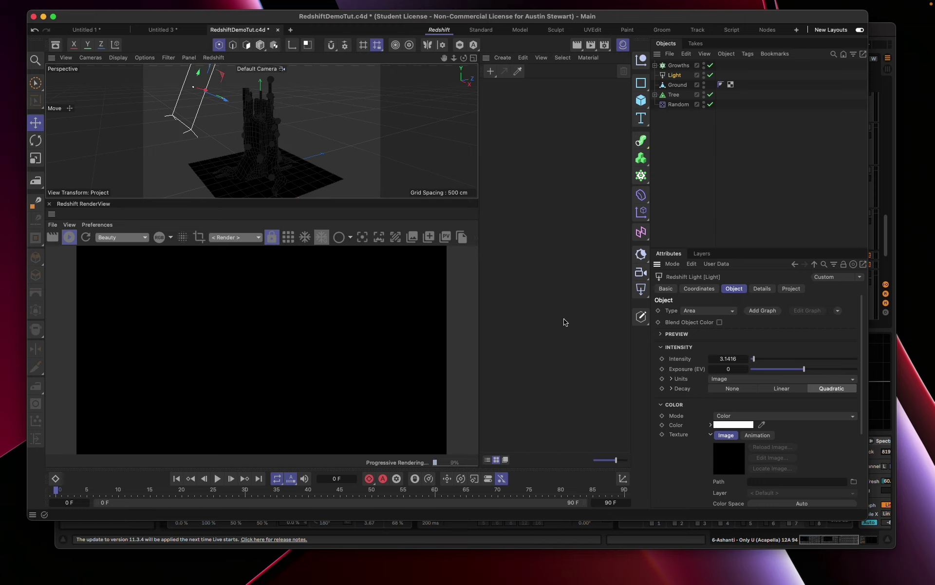
# Add a Redshift spot light and move it out to the left of the tree so its cone falls on the trunk
pyautogui.click(639, 291)
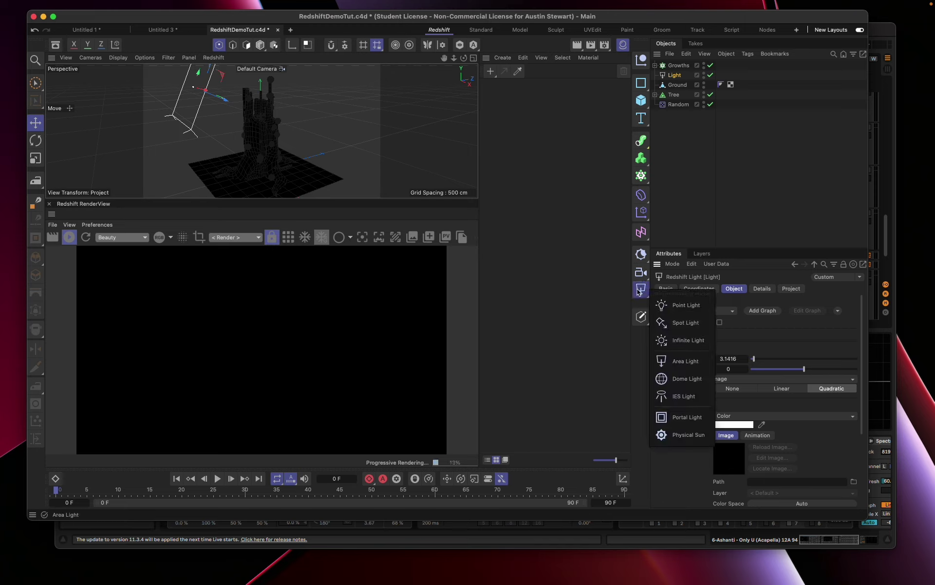
pyautogui.click(692, 328)
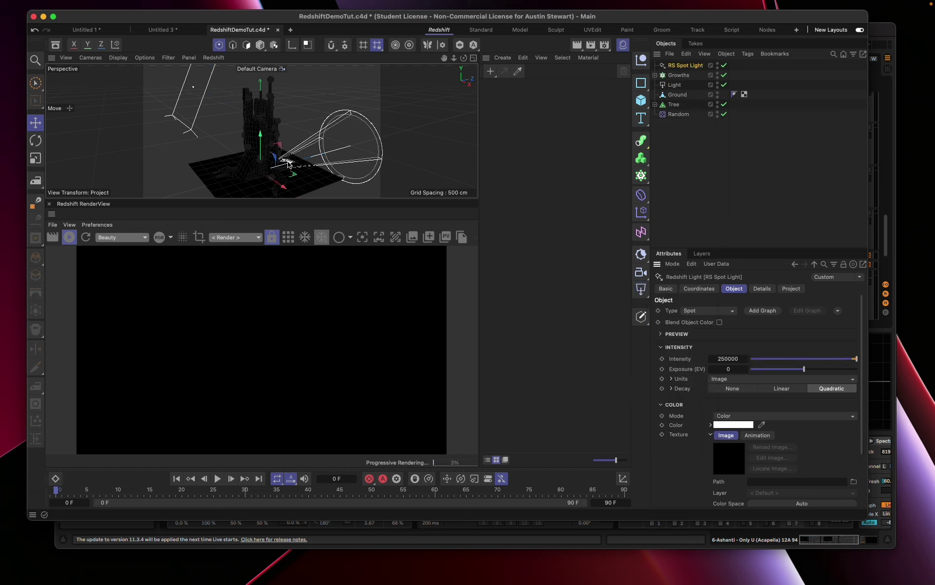
pyautogui.moveTo(291, 167); pyautogui.dragTo(97, 158)
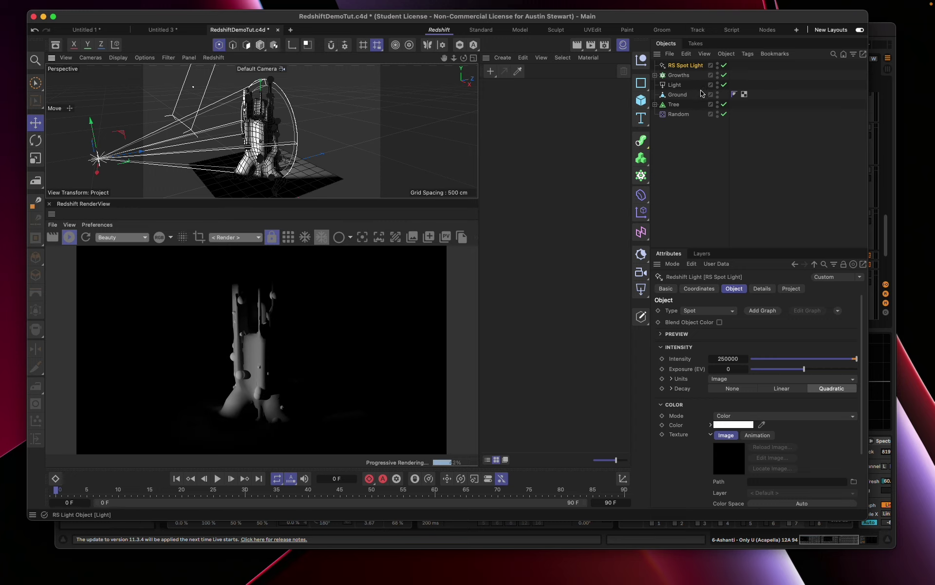
# Disable the spot light and set the original area light's intensity to 10000
pyautogui.click(725, 65)
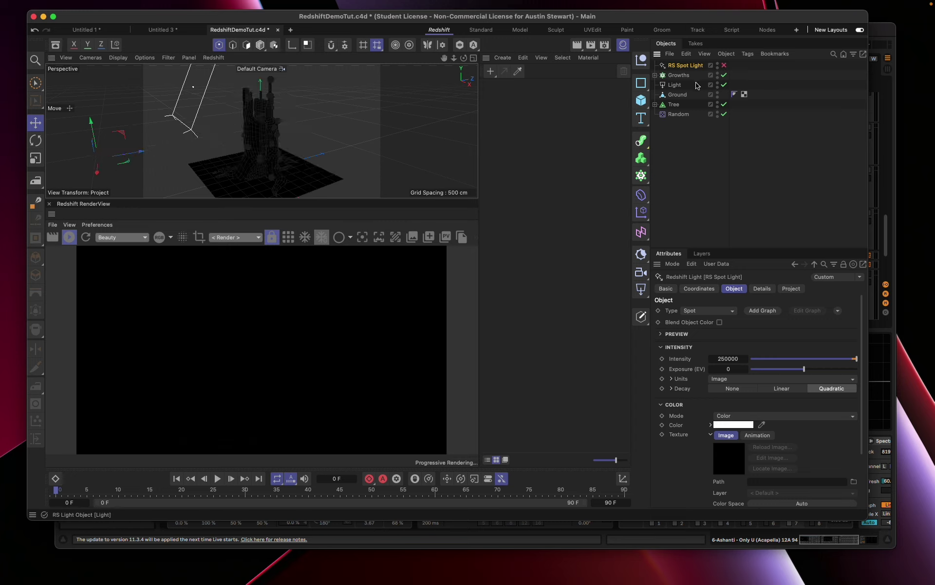
pyautogui.click(674, 85)
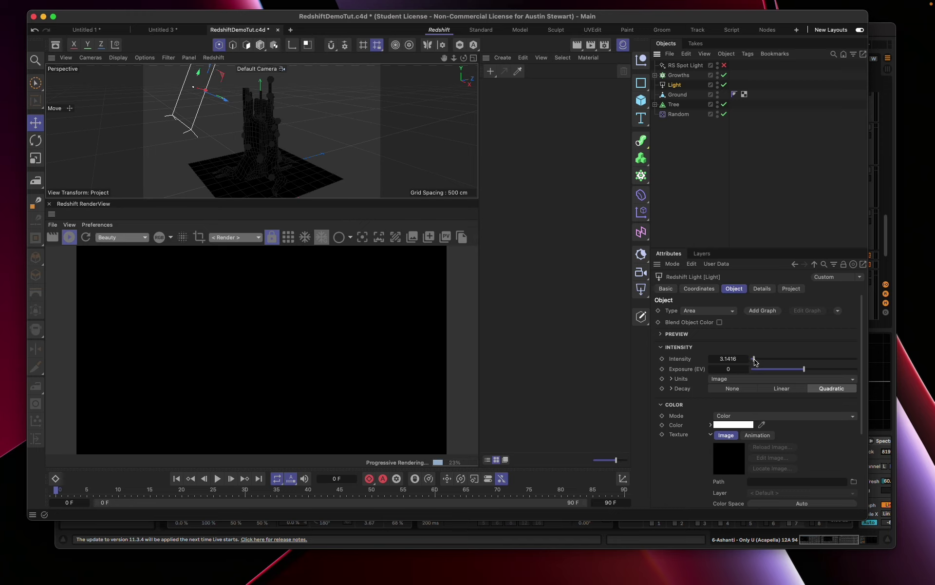
pyautogui.moveTo(754, 361); pyautogui.dragTo(933, 359)
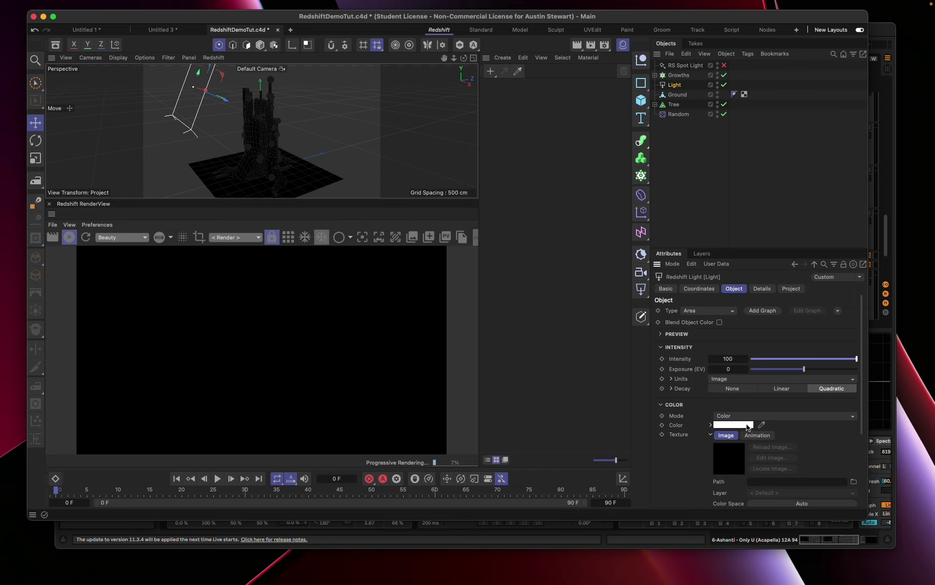
pyautogui.click(733, 358)
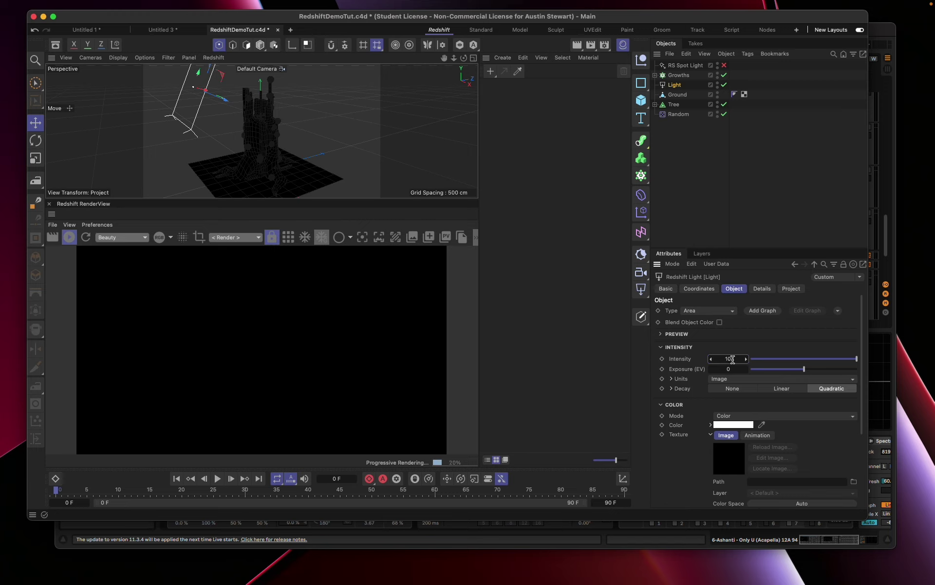
pyautogui.write('10000')
pyautogui.click(677, 466)
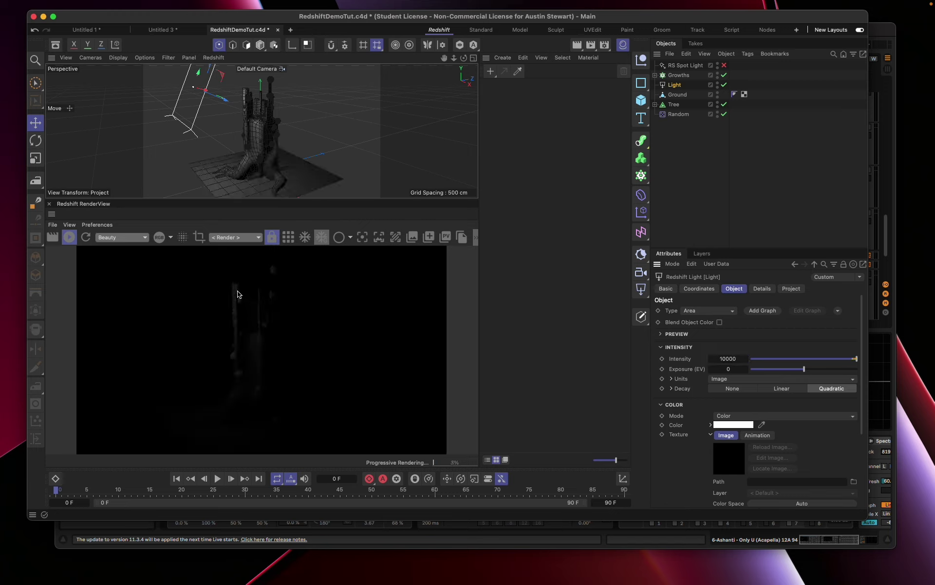
# Set the area light's intensity to 100000 and raise its exposure to about 1.096
pyautogui.click(719, 359)
pyautogui.write('1')
pyautogui.write('000')
pyautogui.click(681, 474)
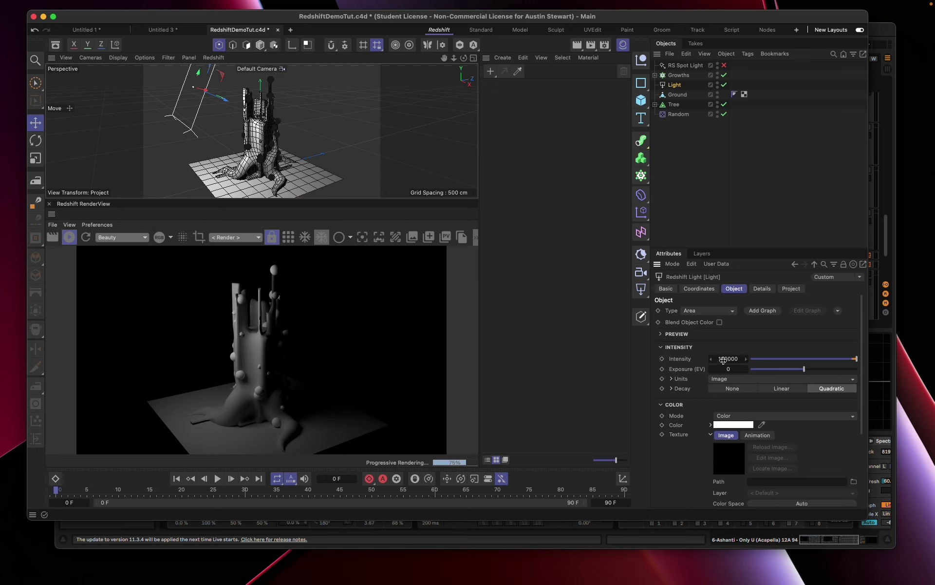
pyautogui.moveTo(804, 371); pyautogui.dragTo(809, 370)
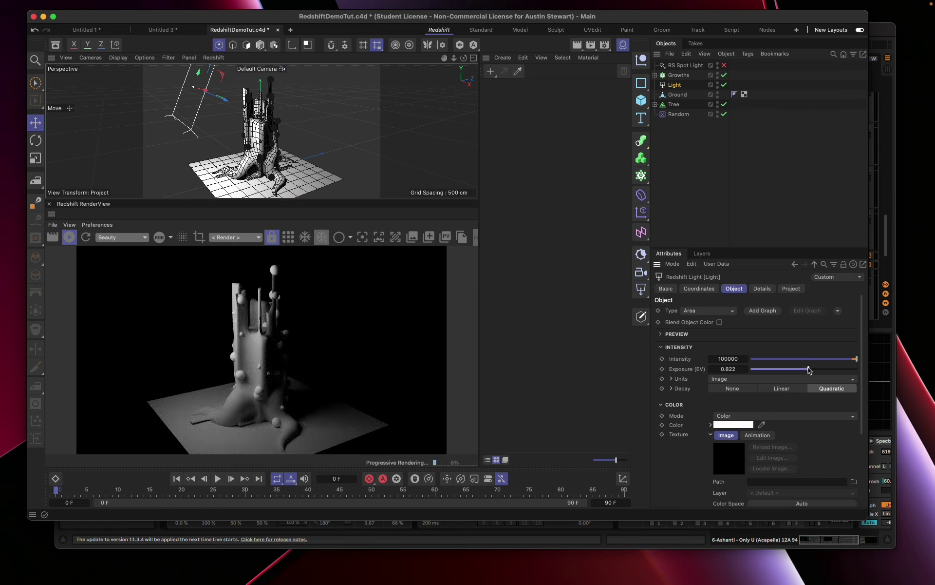
pyautogui.moveTo(809, 369); pyautogui.dragTo(811, 370)
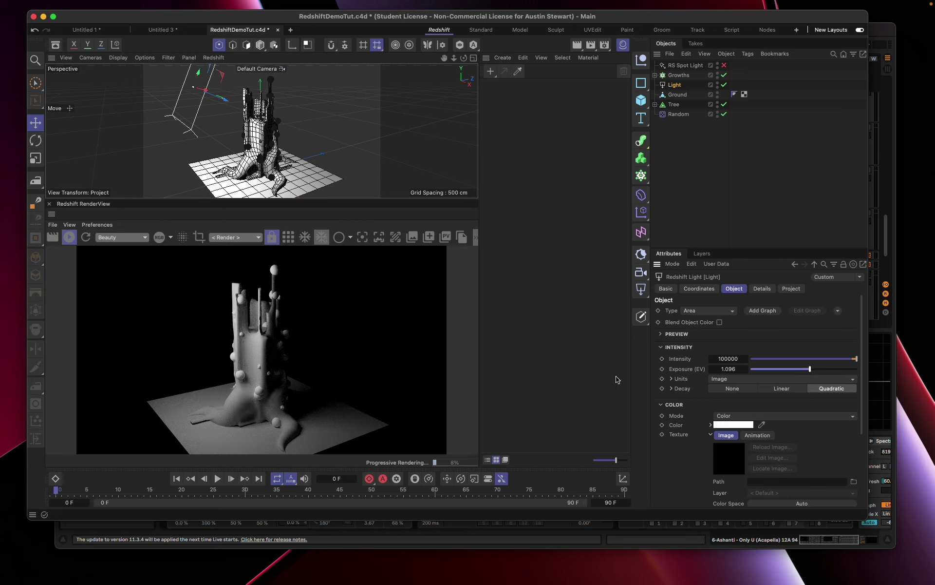
pyautogui.click(723, 380)
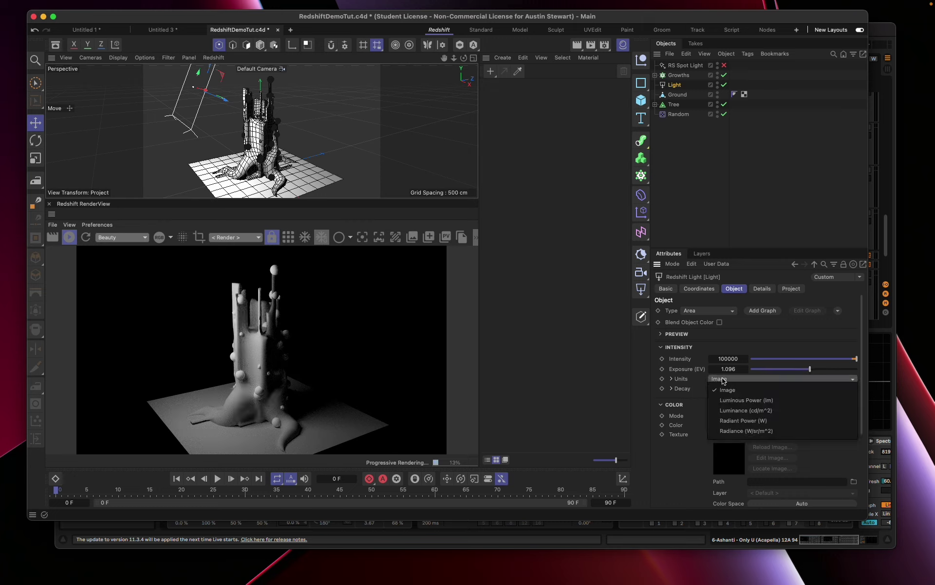
pyautogui.click(725, 379)
pyautogui.click(724, 379)
pyautogui.click(724, 380)
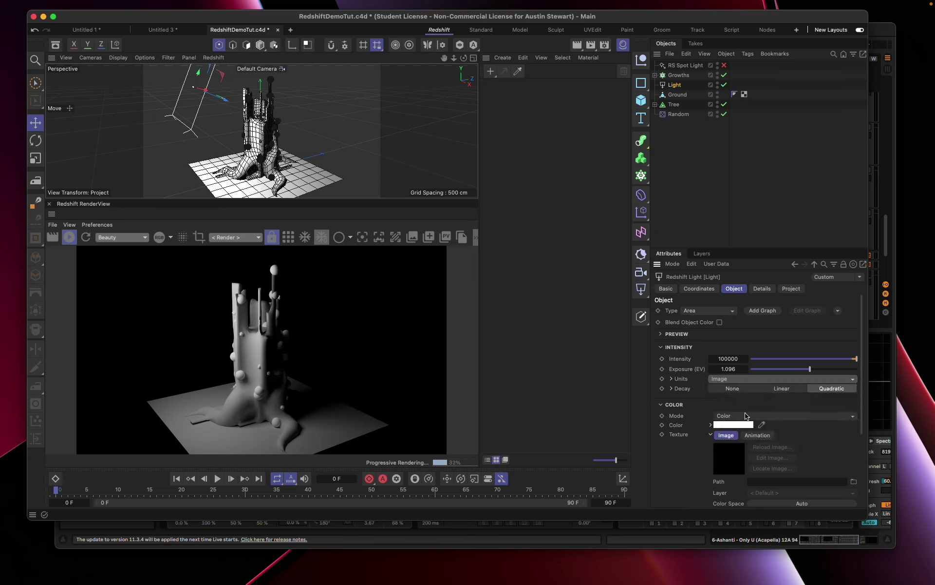
pyautogui.click(811, 416)
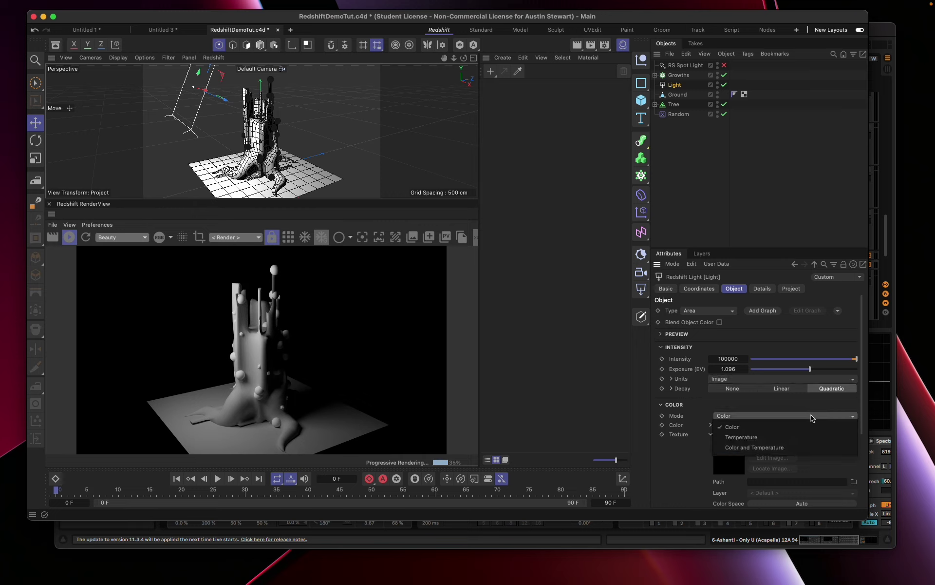
pyautogui.click(811, 415)
# Change the light's color to a medium blue with hue 213°, saturation about 60% and value about 85%
pyautogui.click(733, 425)
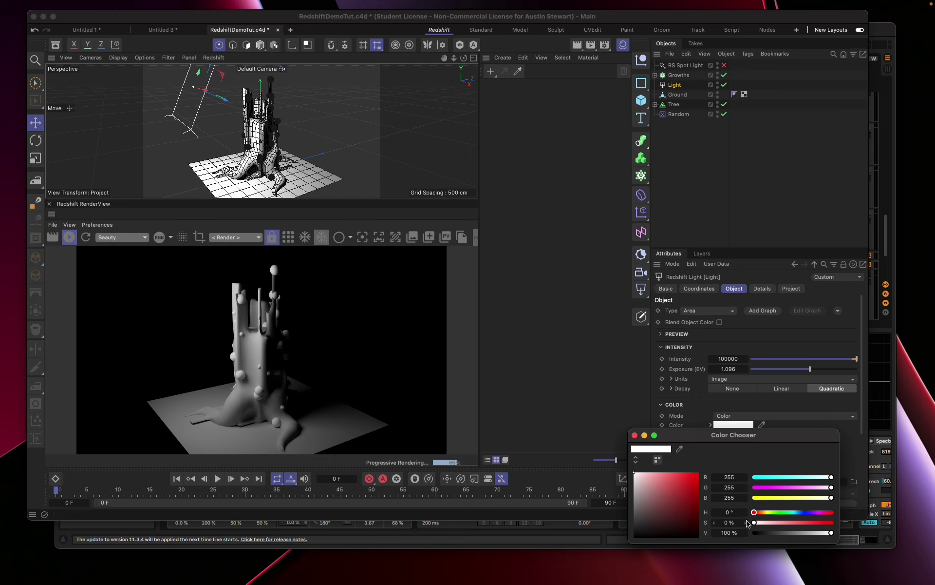
pyautogui.click(800, 512)
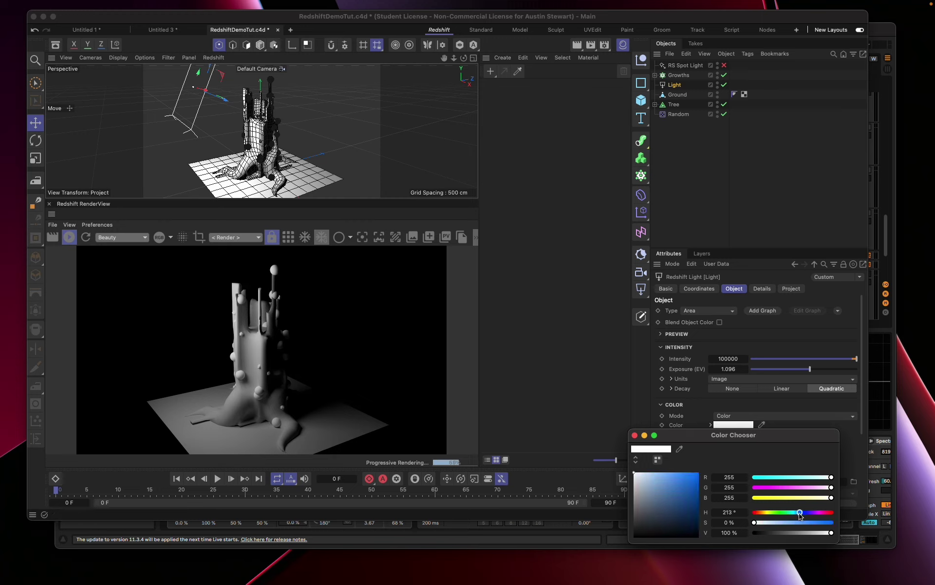
pyautogui.click(677, 486)
pyautogui.click(673, 481)
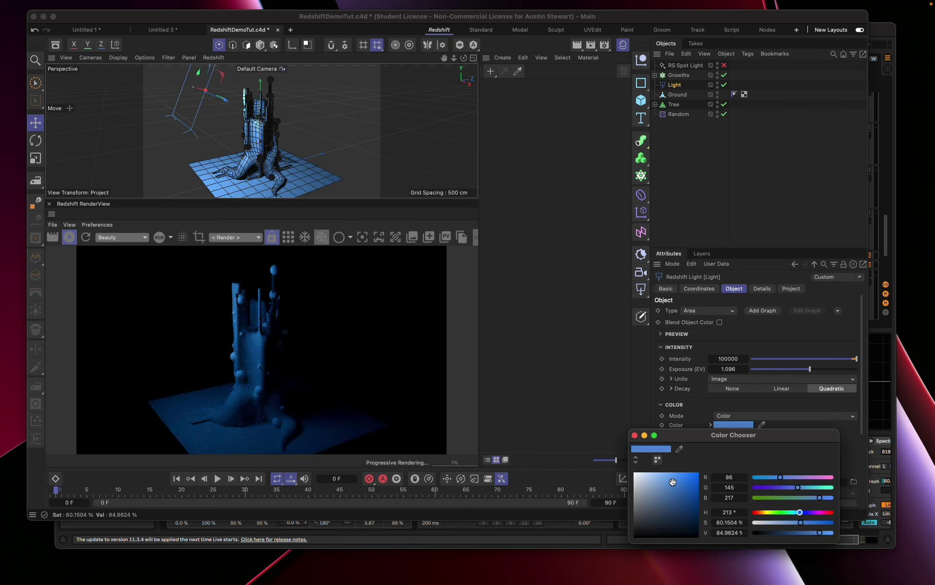
pyautogui.click(635, 436)
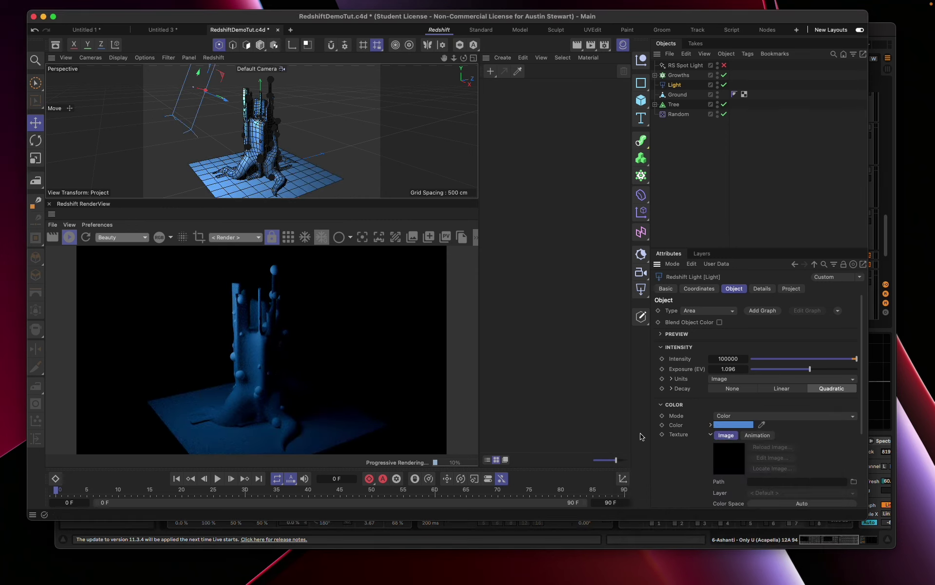
# Switch the area light's color mode to Temperature and raise the temperature well above 6500 K
pyautogui.click(852, 417)
pyautogui.click(830, 437)
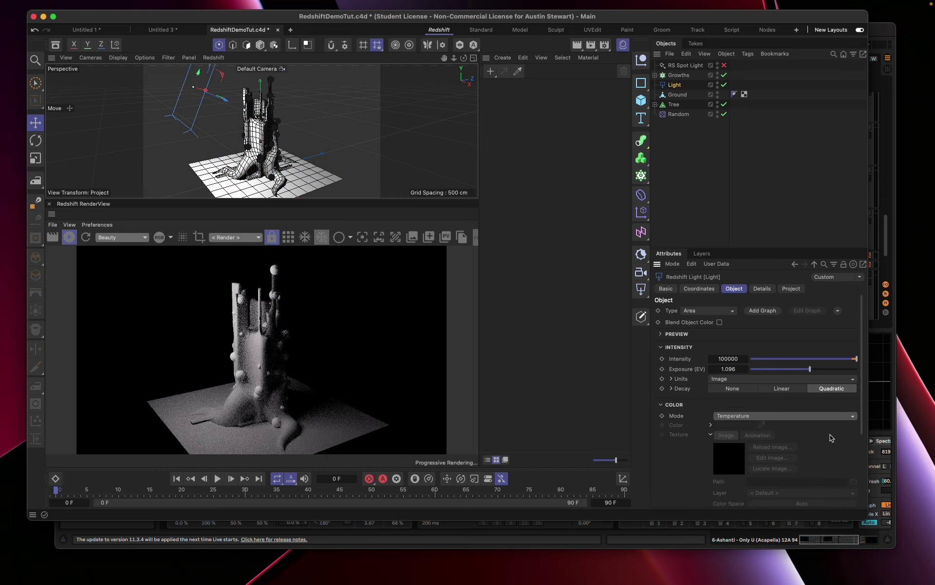
pyautogui.scroll(-3, 698, 452)
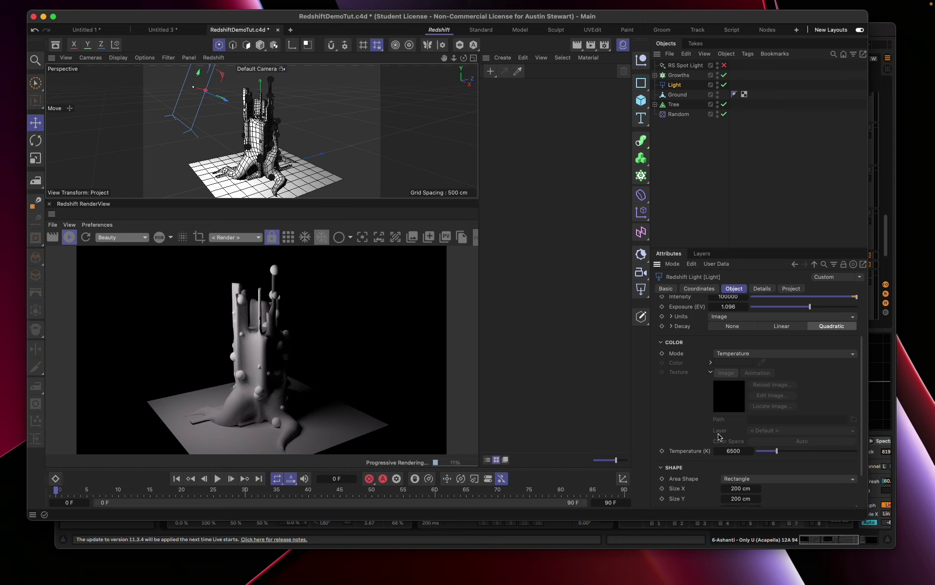
pyautogui.moveTo(777, 452); pyautogui.dragTo(821, 447)
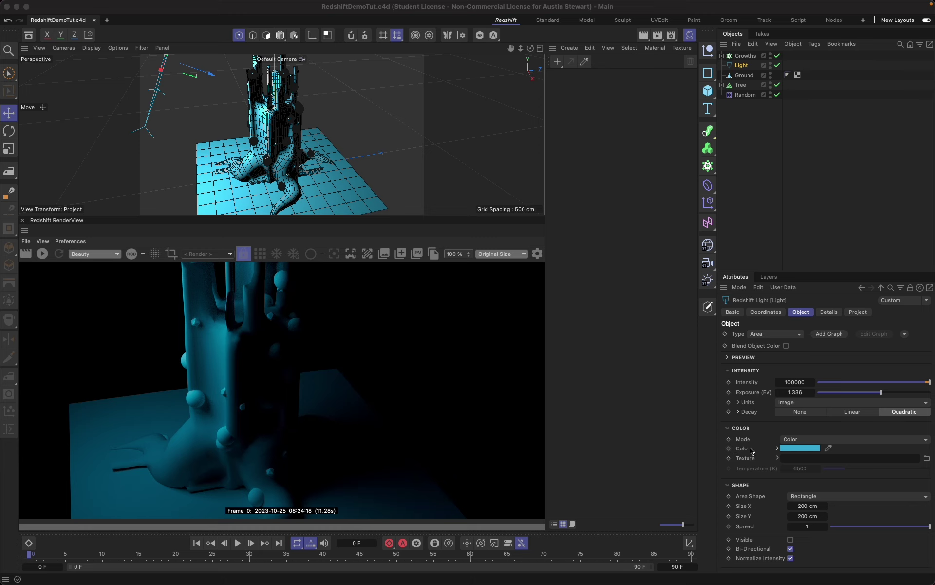
# Set the light's color mode to Temperature and preview the render at 18824 K and at 4254 K, then stop rendering
pyautogui.click(828, 440)
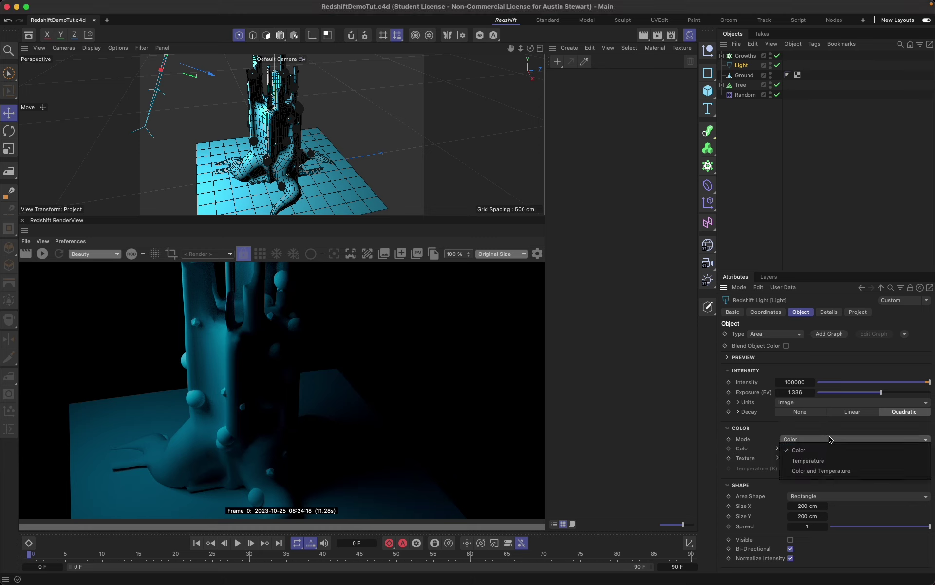
pyautogui.click(835, 460)
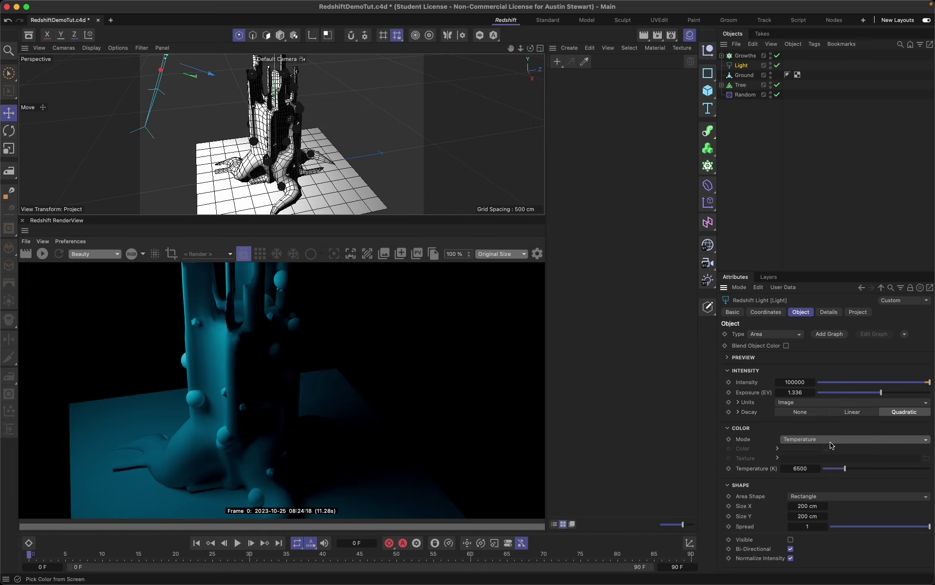
pyautogui.click(902, 469)
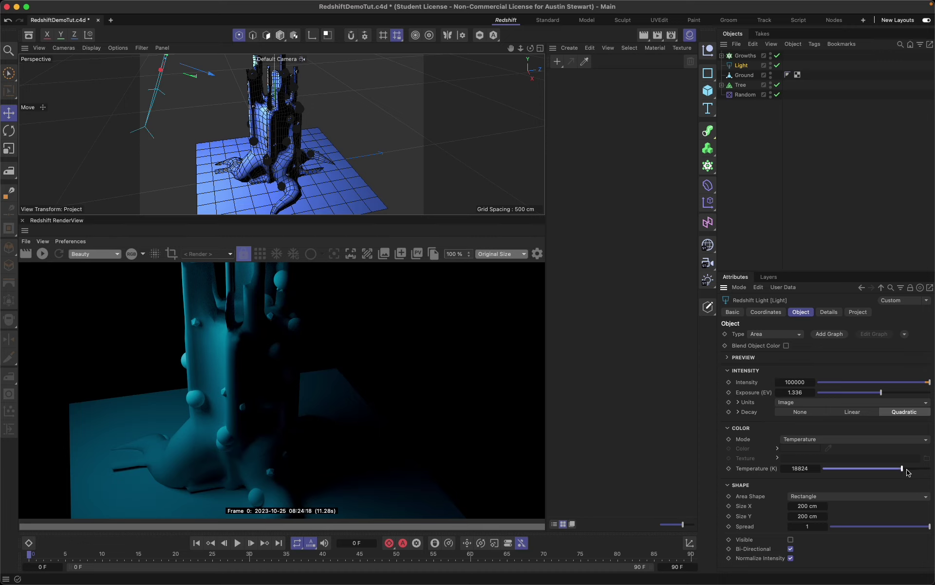
pyautogui.click(42, 253)
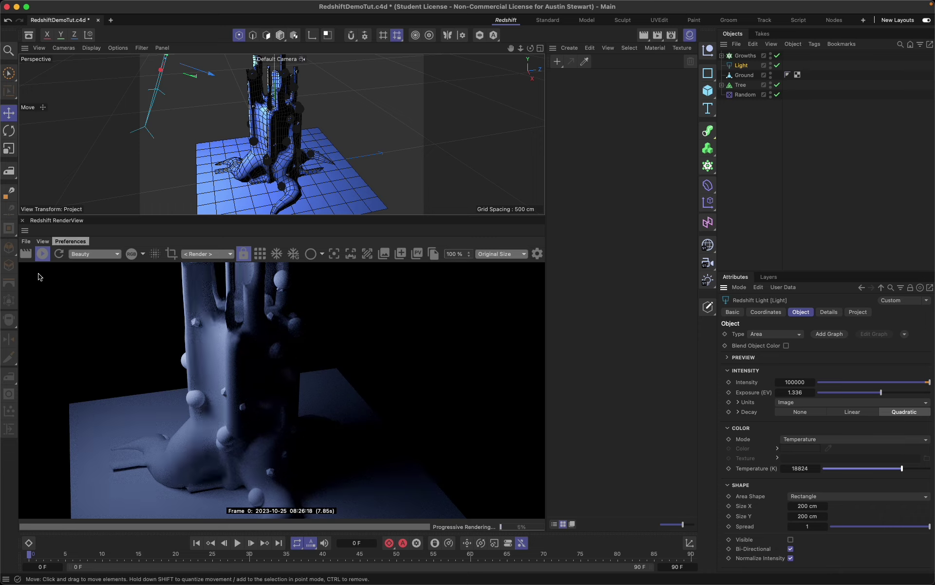
pyautogui.click(837, 469)
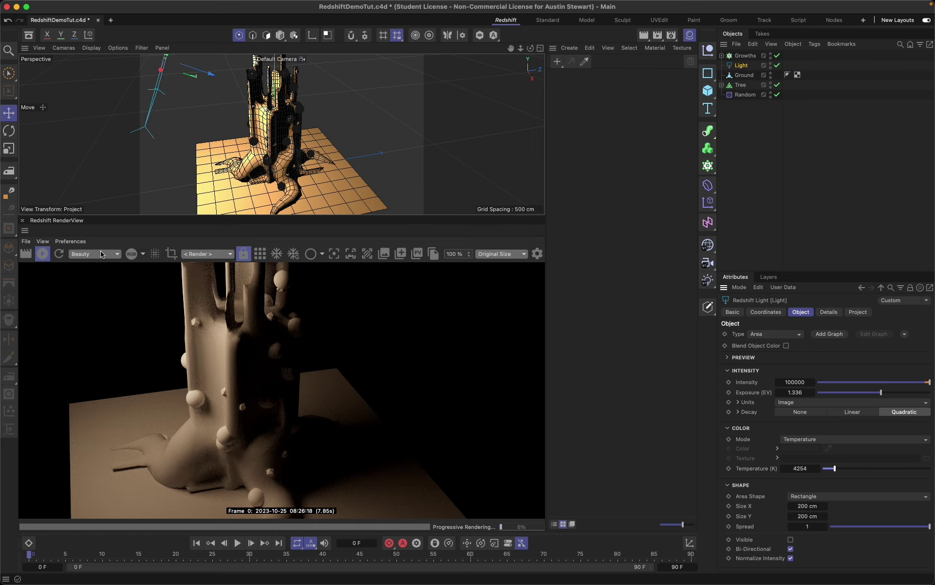
pyautogui.click(42, 254)
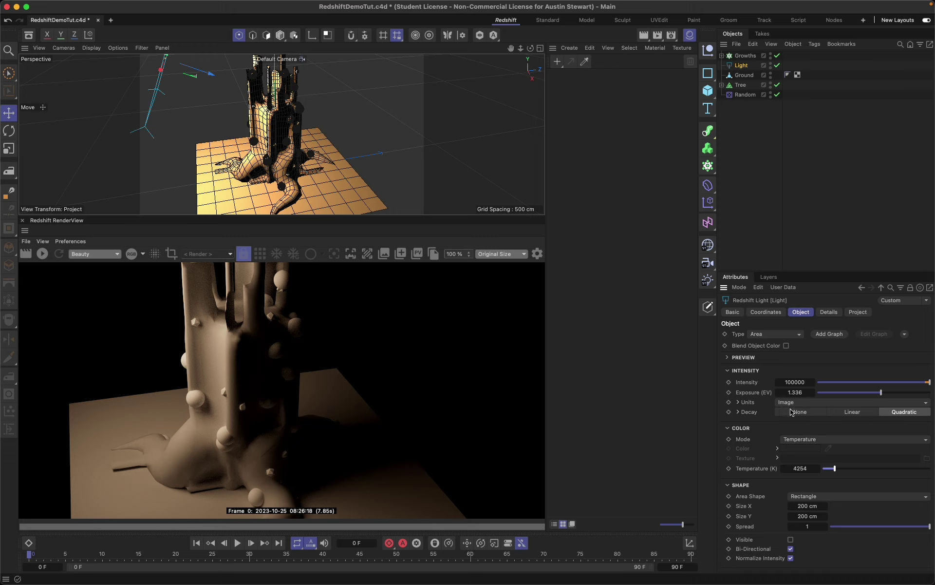
# Switch the light's color mode to Color and Temperature and preview the combined tint in the interactive render
pyautogui.click(817, 440)
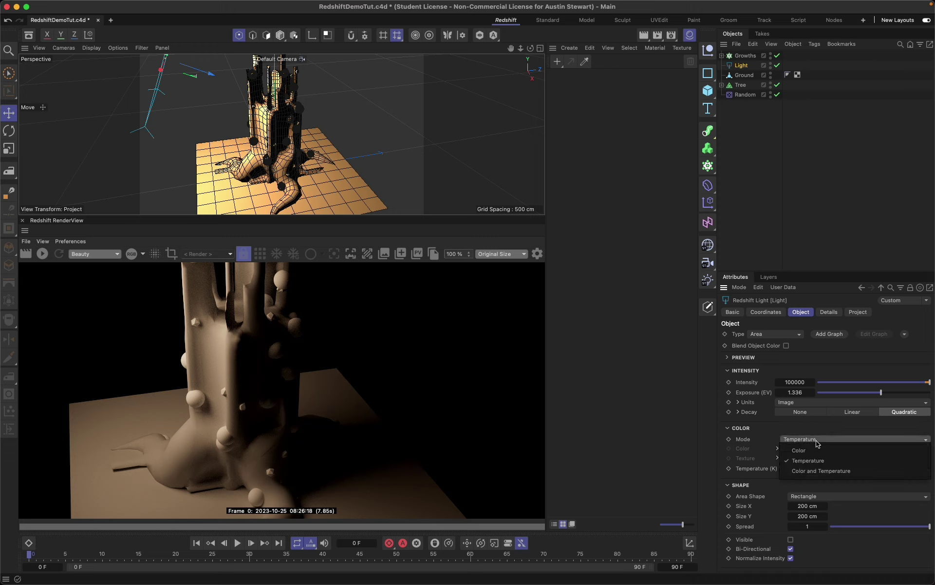
pyautogui.click(827, 471)
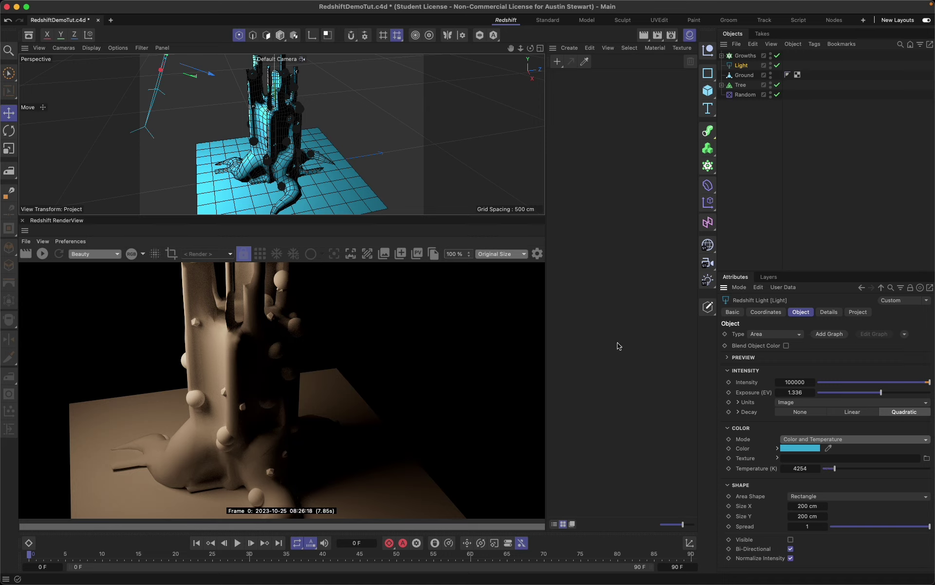
pyautogui.click(43, 254)
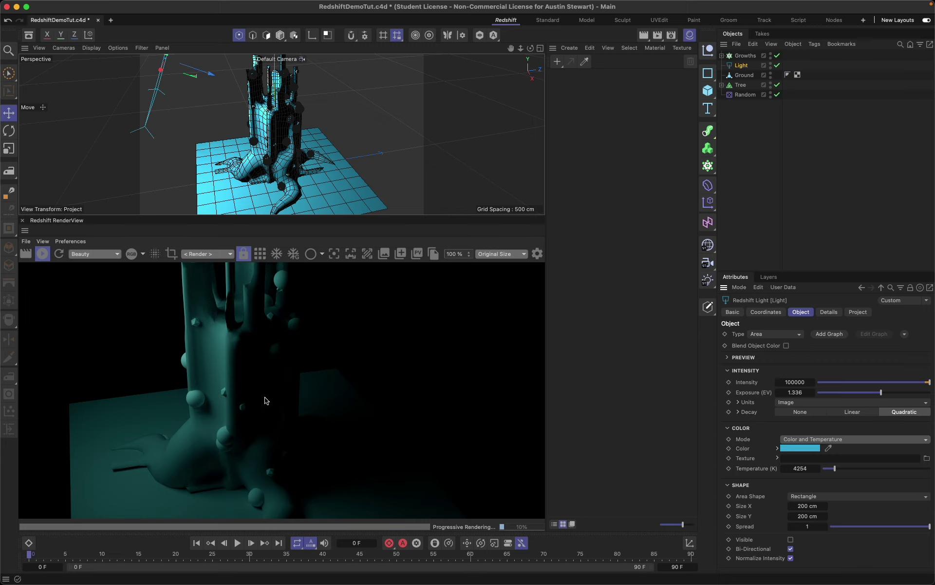
pyautogui.click(42, 254)
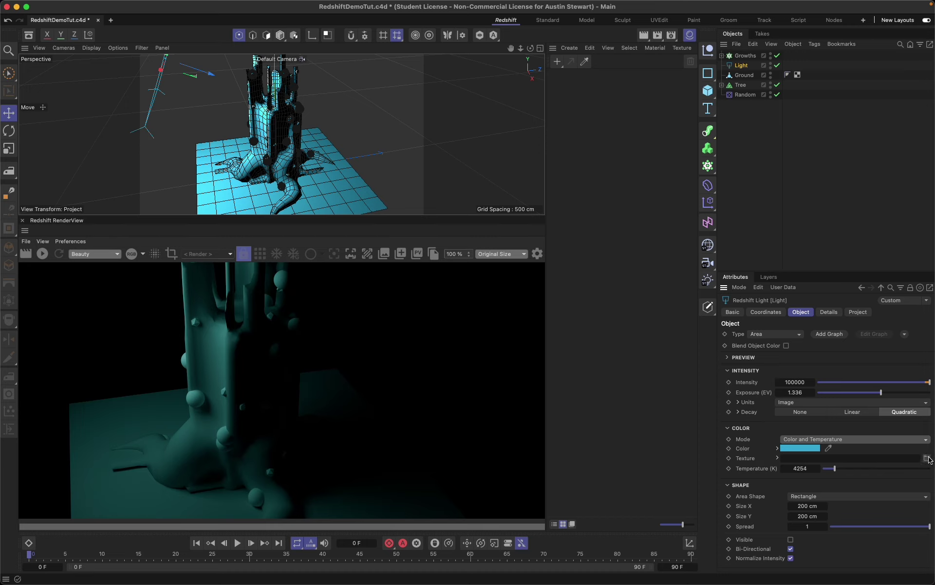
# Return the light's mode to Color and load bob_ross_img.png as its texture, copying the image to the project location
pyautogui.click(860, 441)
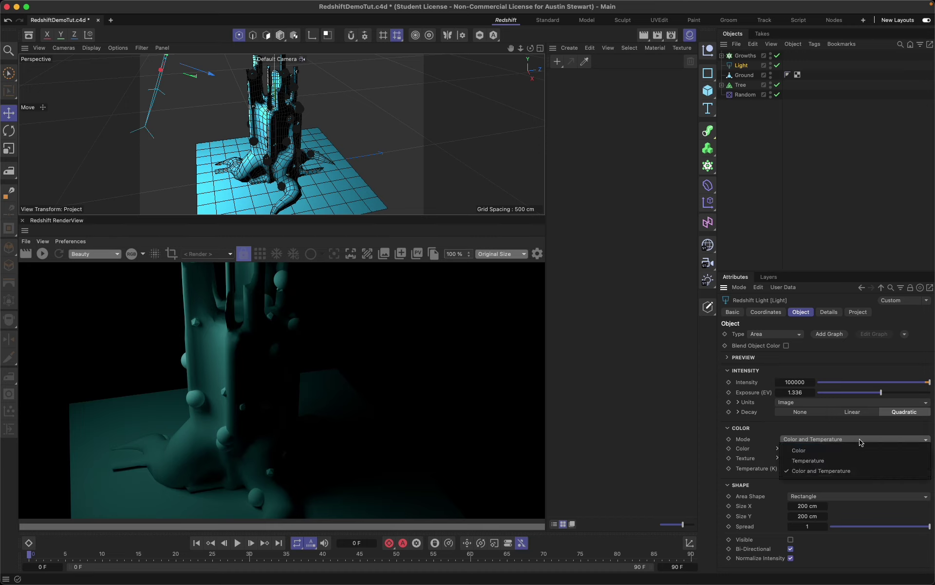
pyautogui.click(853, 450)
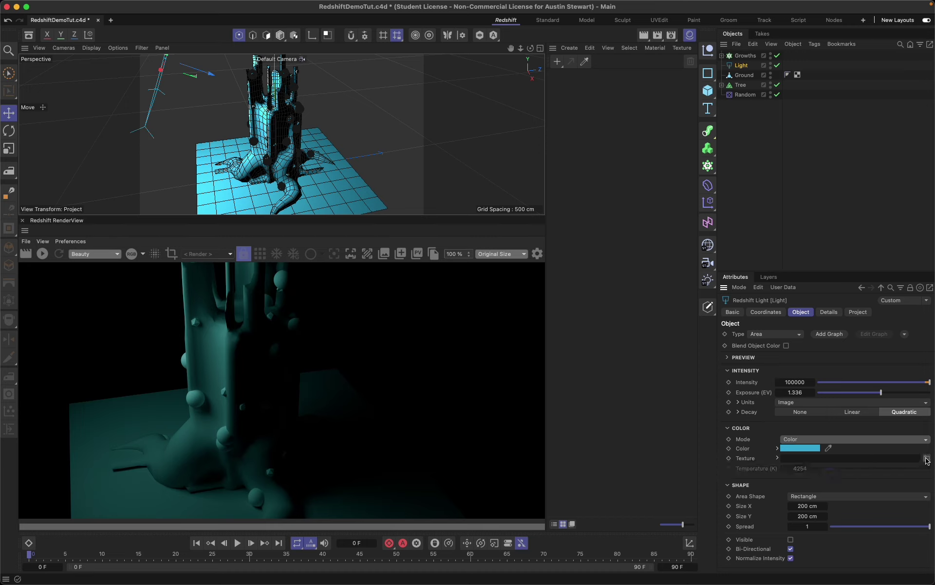
pyautogui.click(928, 458)
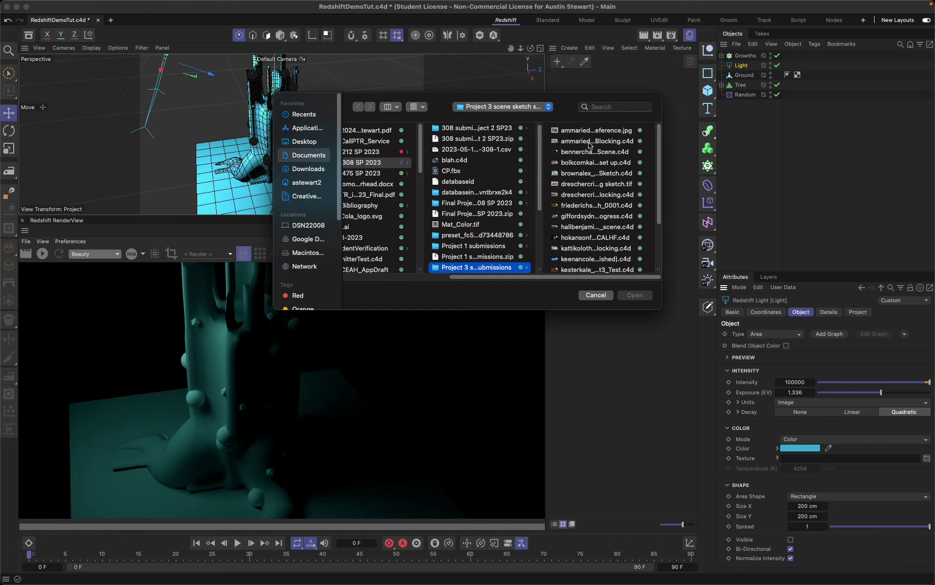
pyautogui.click(471, 225)
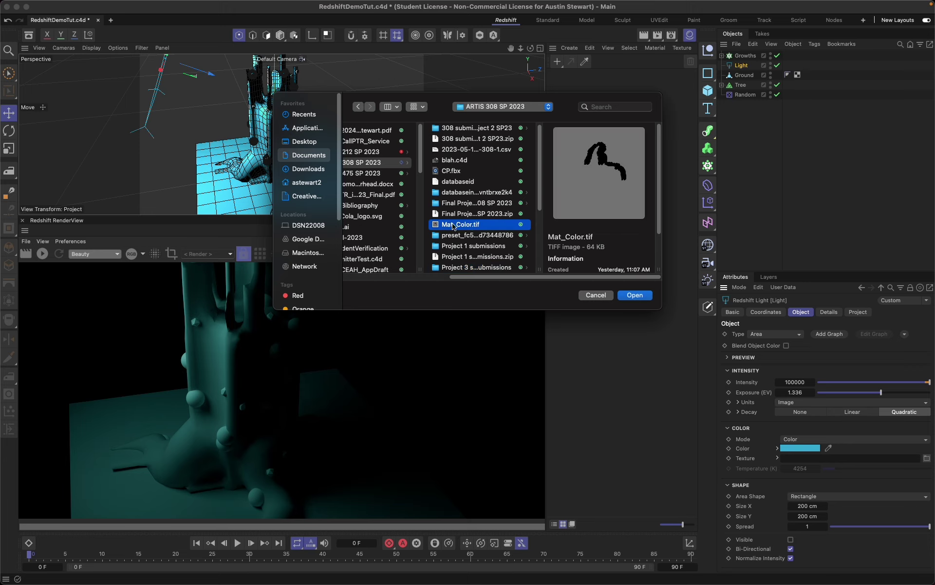
pyautogui.click(605, 108)
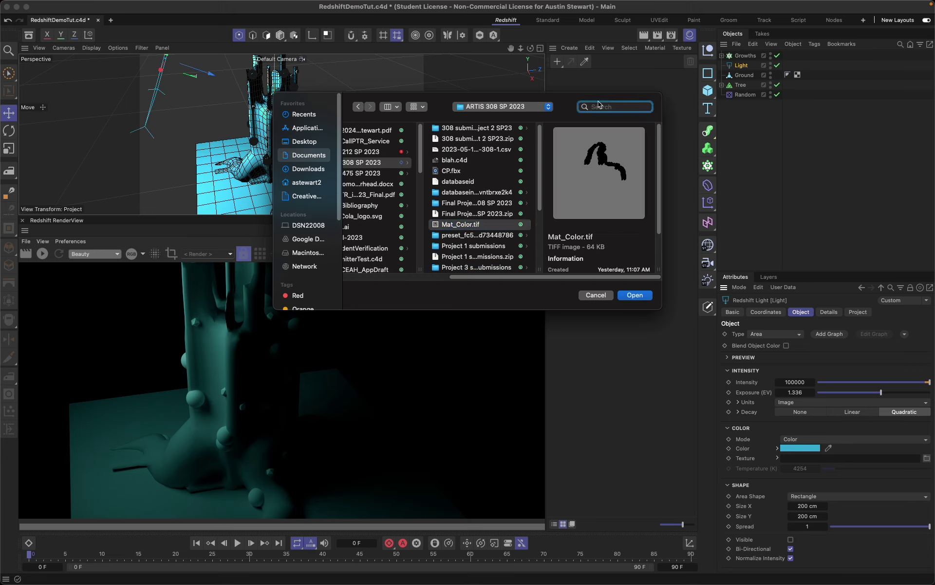
pyautogui.write('bob')
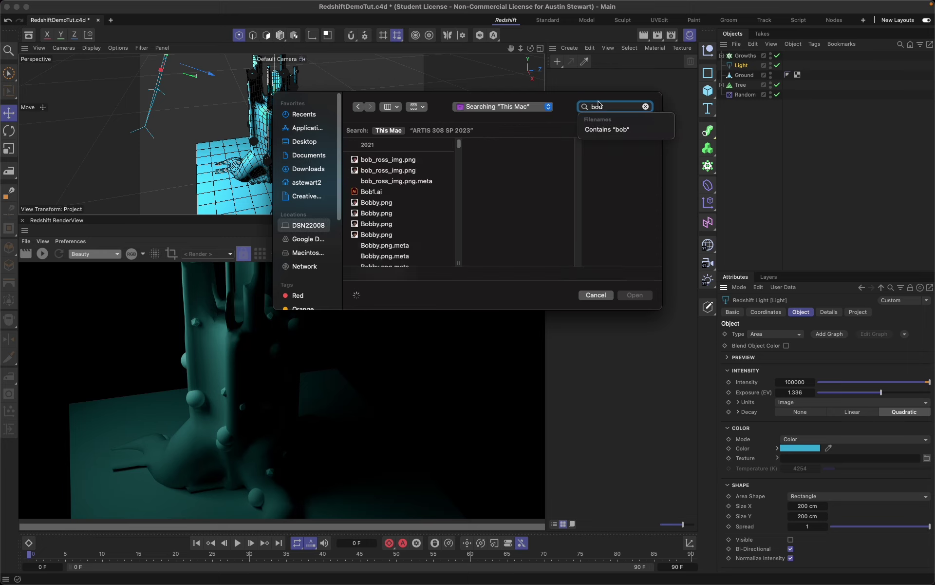
pyautogui.click(389, 161)
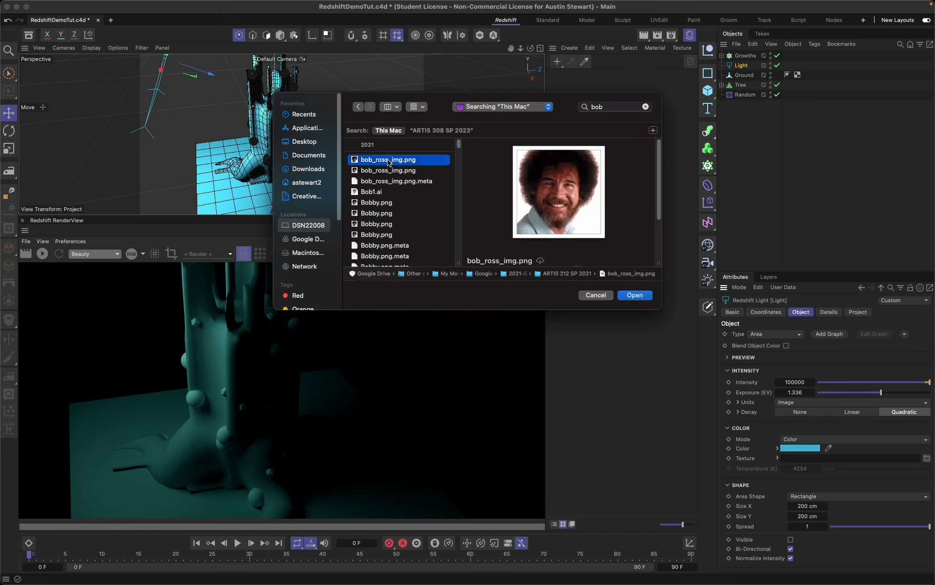
pyautogui.click(644, 295)
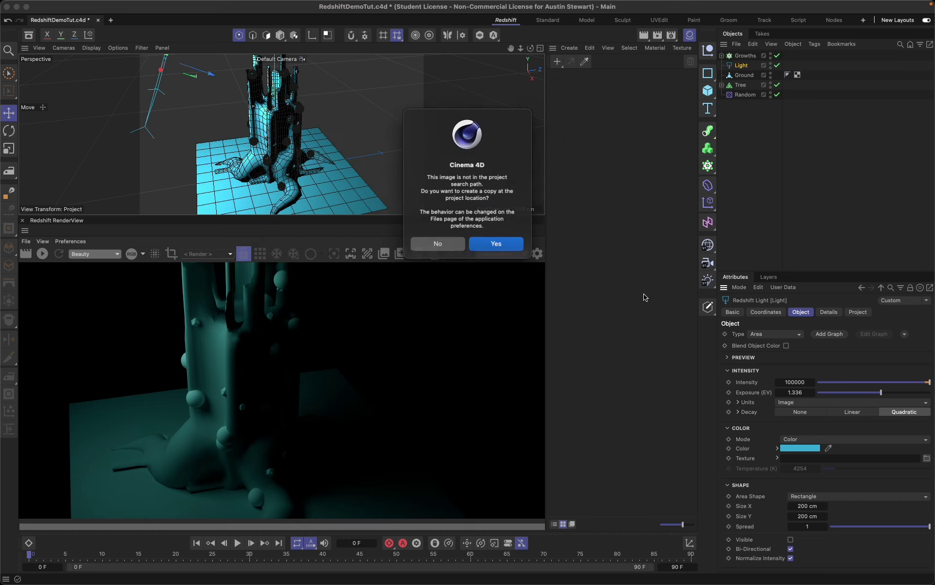
pyautogui.click(496, 242)
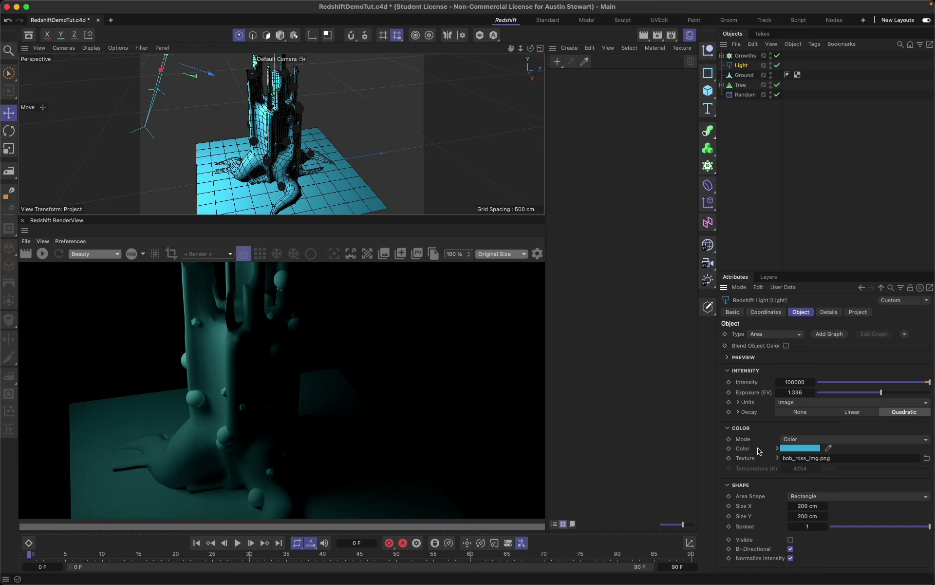
# Start the interactive render to preview the textured light and expand the light's texture settings
pyautogui.click(42, 254)
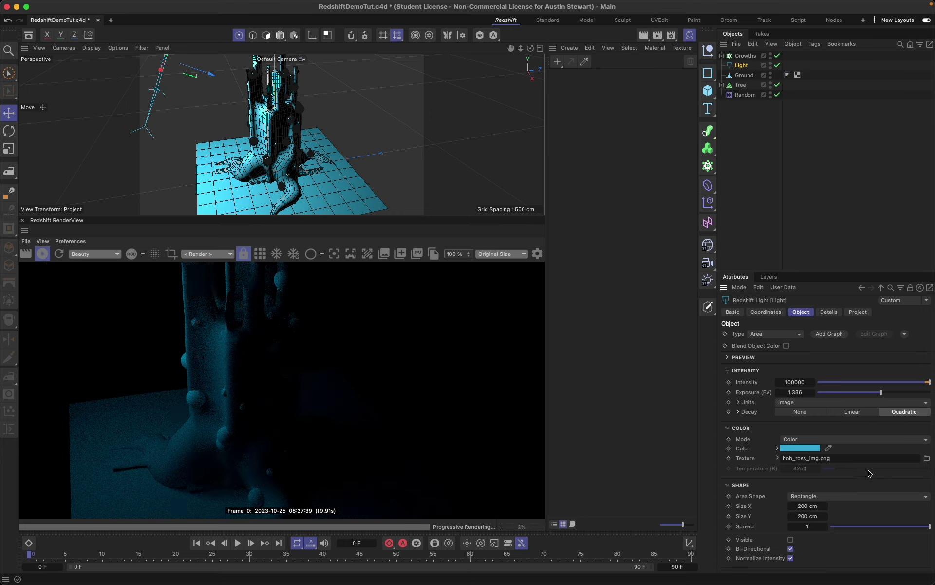
pyautogui.click(798, 440)
pyautogui.click(799, 440)
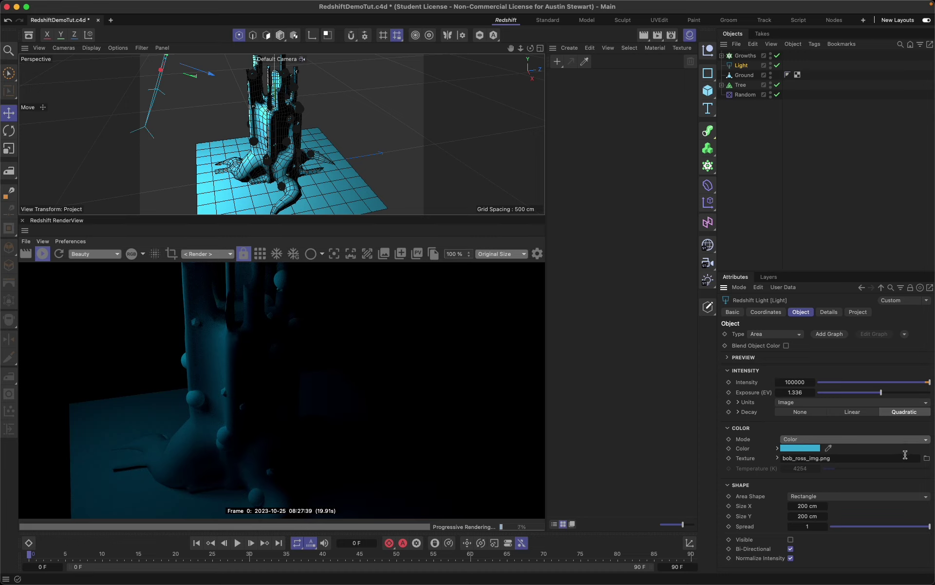
pyautogui.click(777, 458)
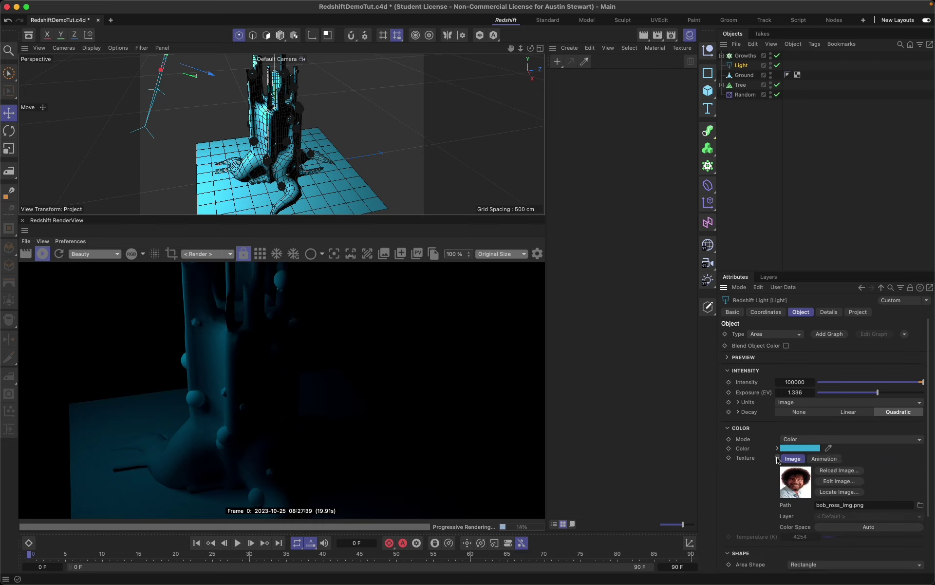
# Collapse the light's texture settings and preview the textured light in Color and Temperature mode before returning it to Color
pyautogui.click(778, 458)
pyautogui.click(799, 441)
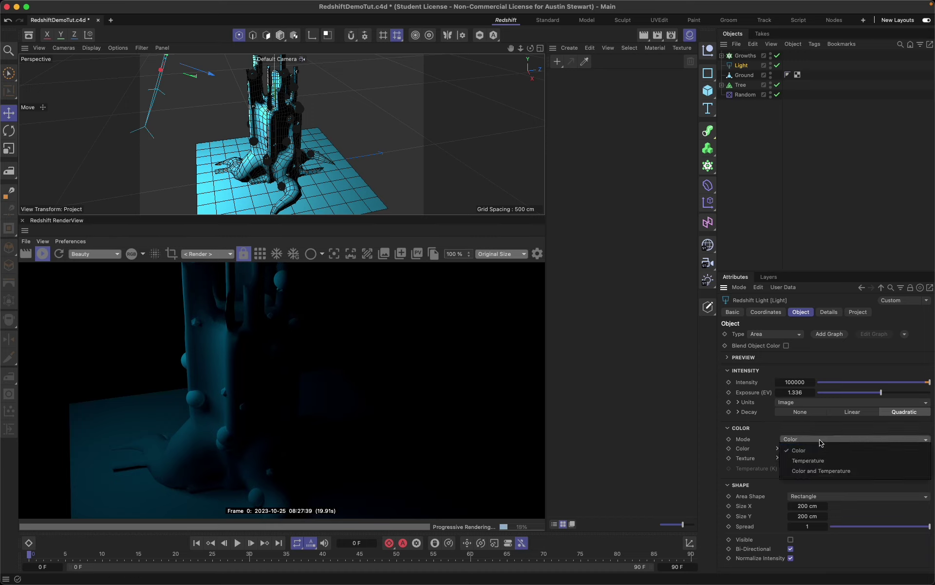
pyautogui.click(827, 469)
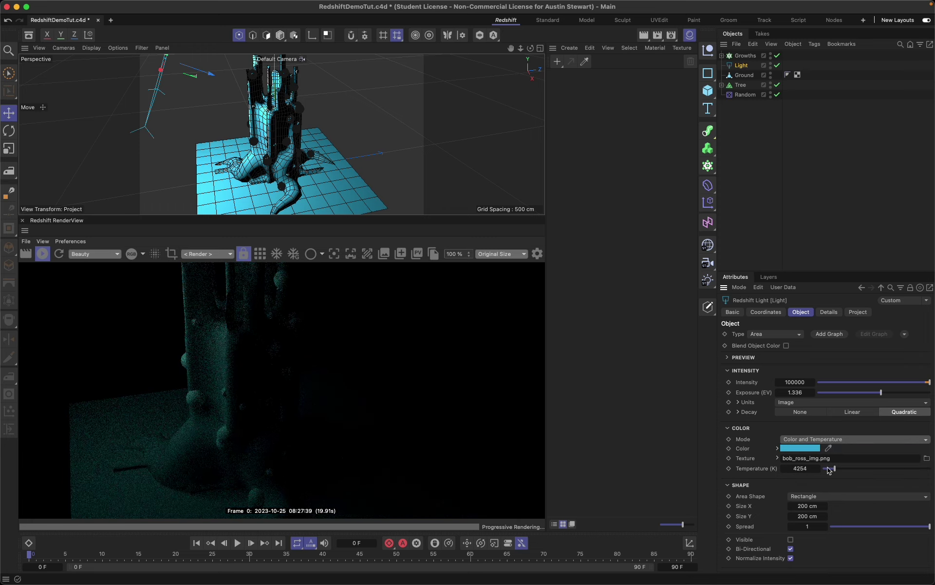
pyautogui.click(811, 439)
pyautogui.click(817, 450)
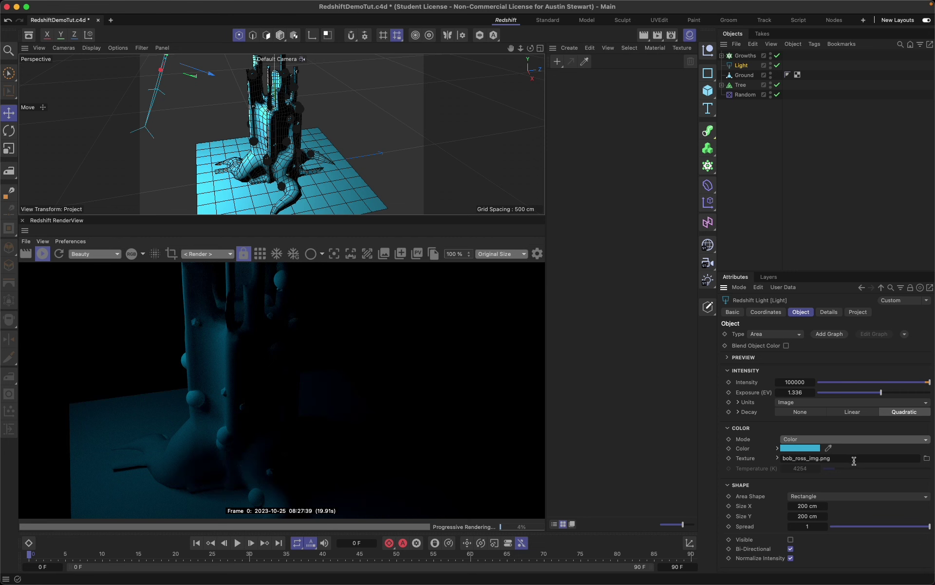
# Set the light's color to white so only the bob_ross_img.png texture tints it
pyautogui.click(800, 447)
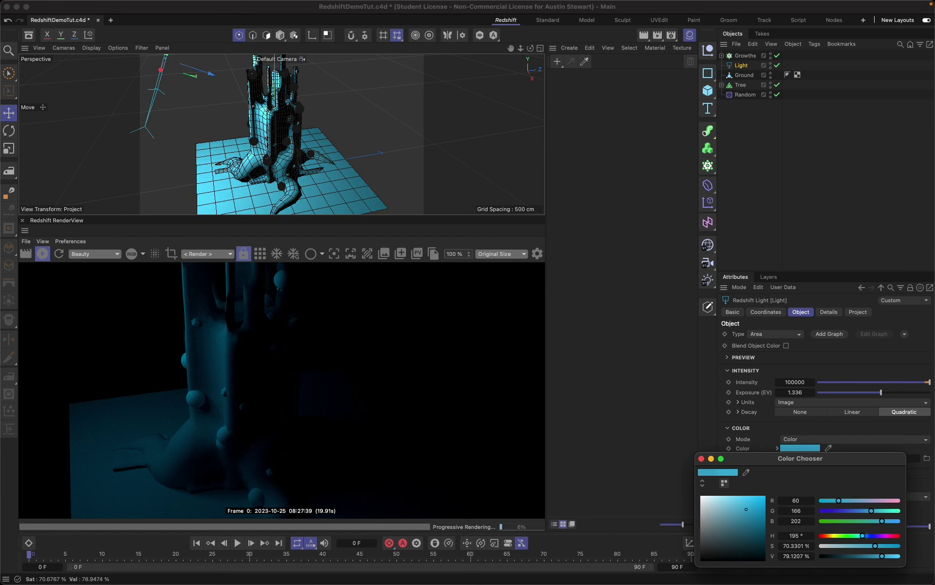
pyautogui.click(701, 496)
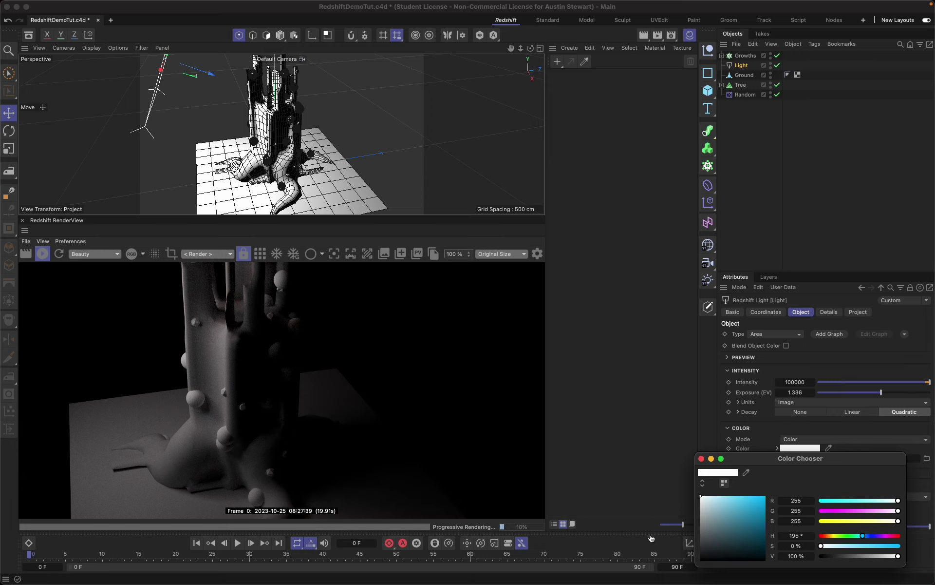
pyautogui.moveTo(758, 459); pyautogui.dragTo(645, 193)
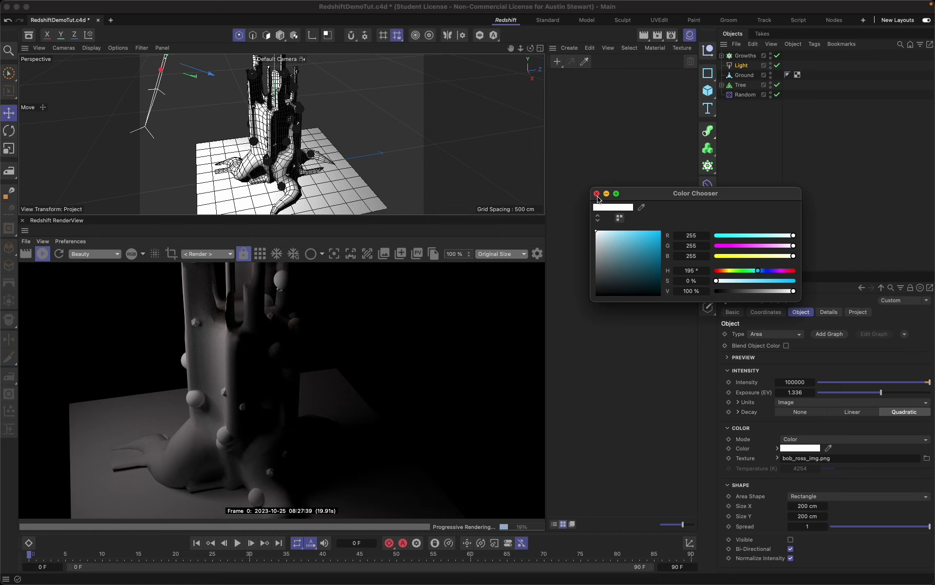
pyautogui.click(633, 233)
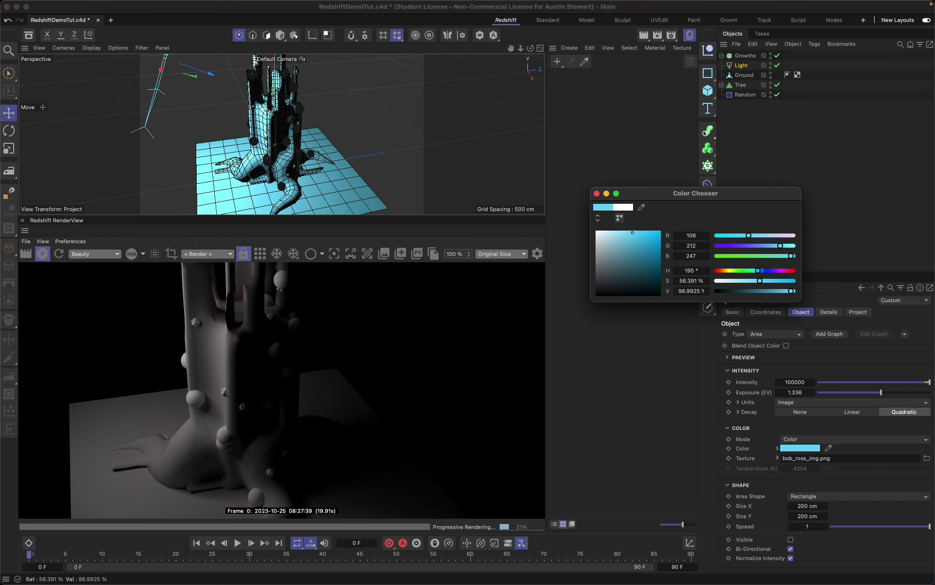
pyautogui.click(612, 230)
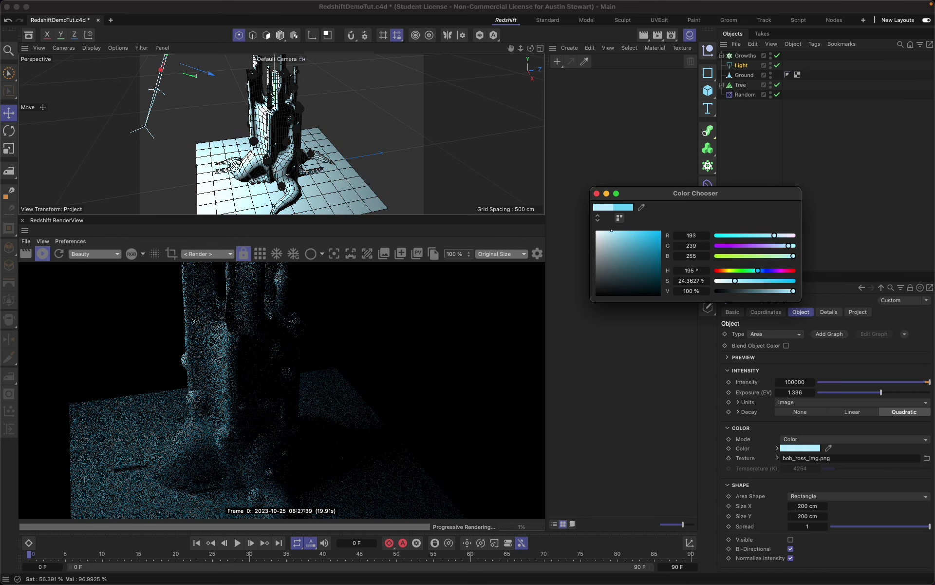
pyautogui.click(596, 231)
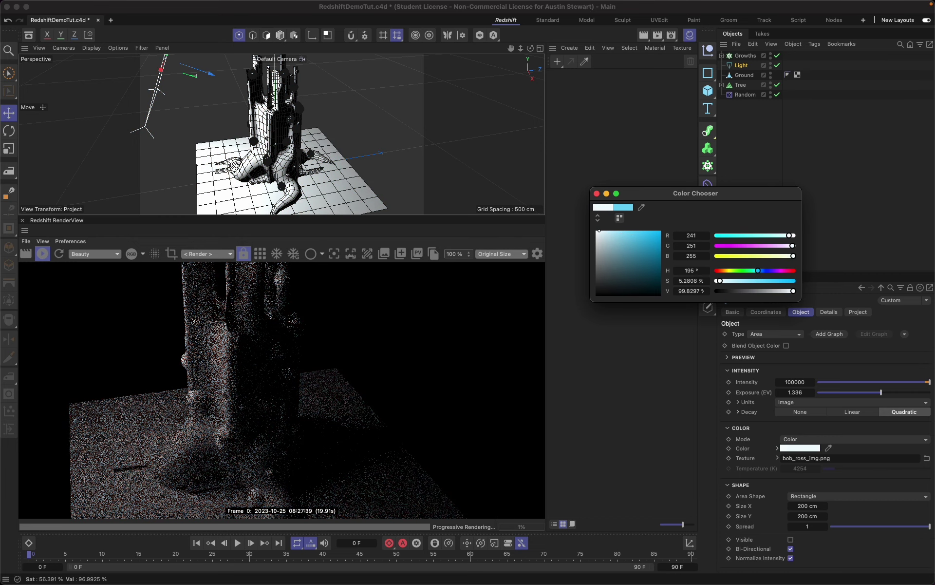
pyautogui.click(597, 194)
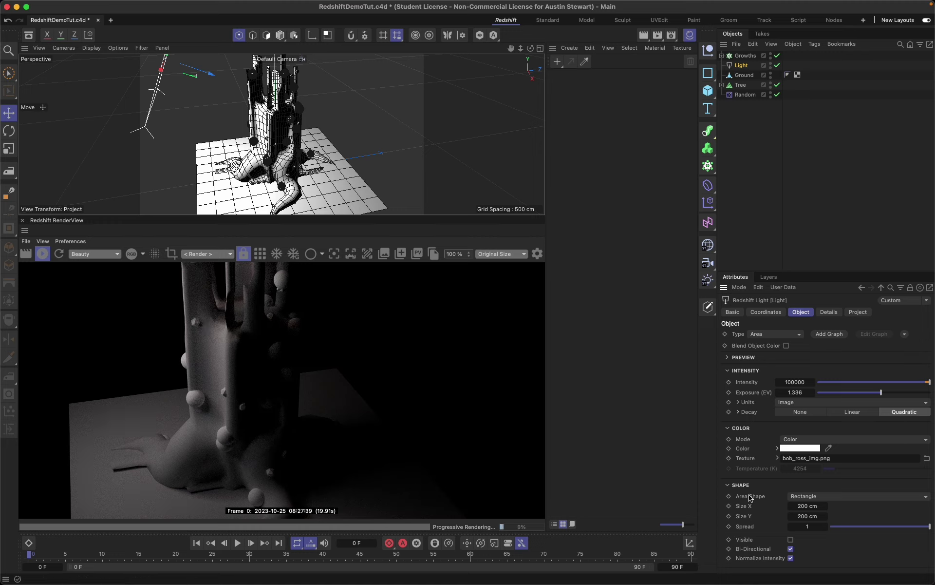
# Review the light's area shape options, try a spread of 0 and inspect the projected image on the tree from several angles
pyautogui.click(836, 497)
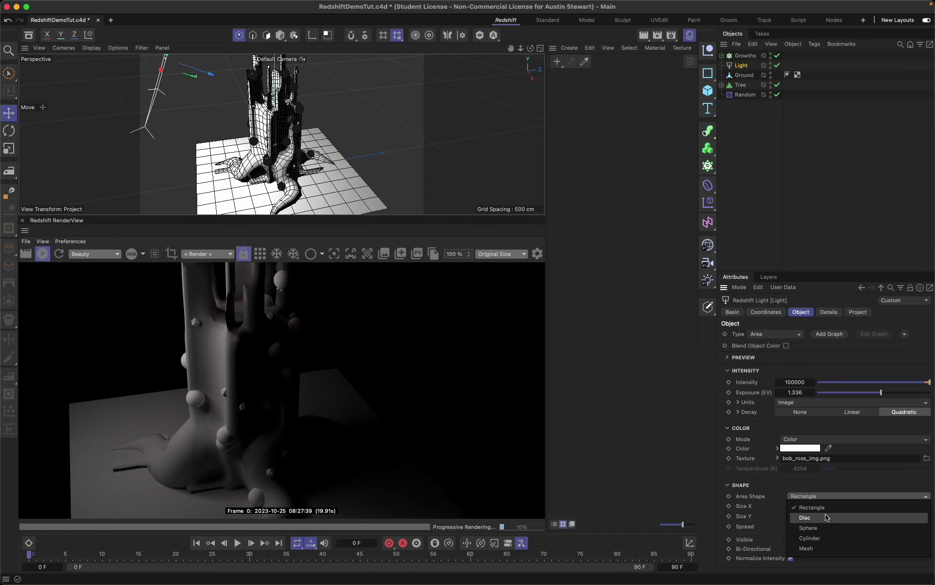
pyautogui.click(828, 493)
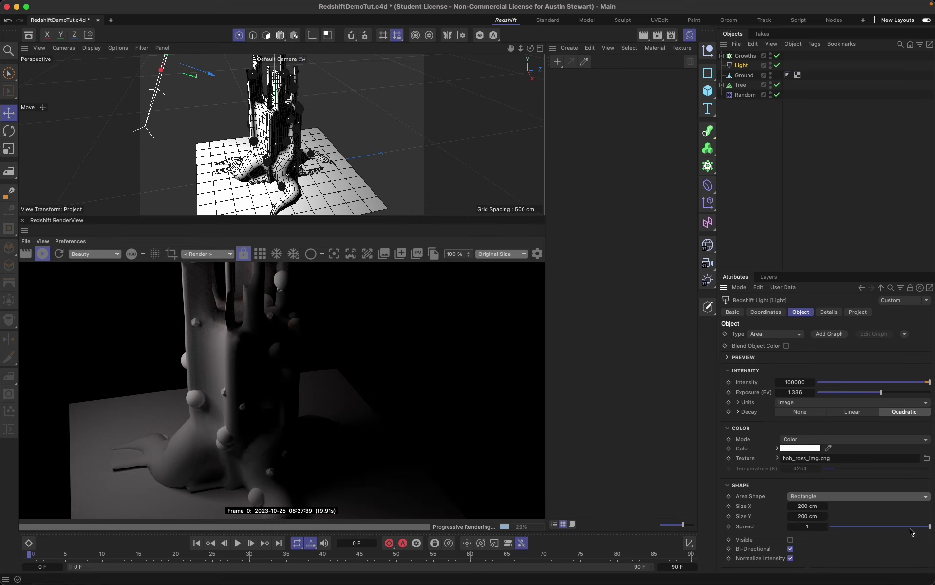
pyautogui.moveTo(931, 529); pyautogui.dragTo(788, 530)
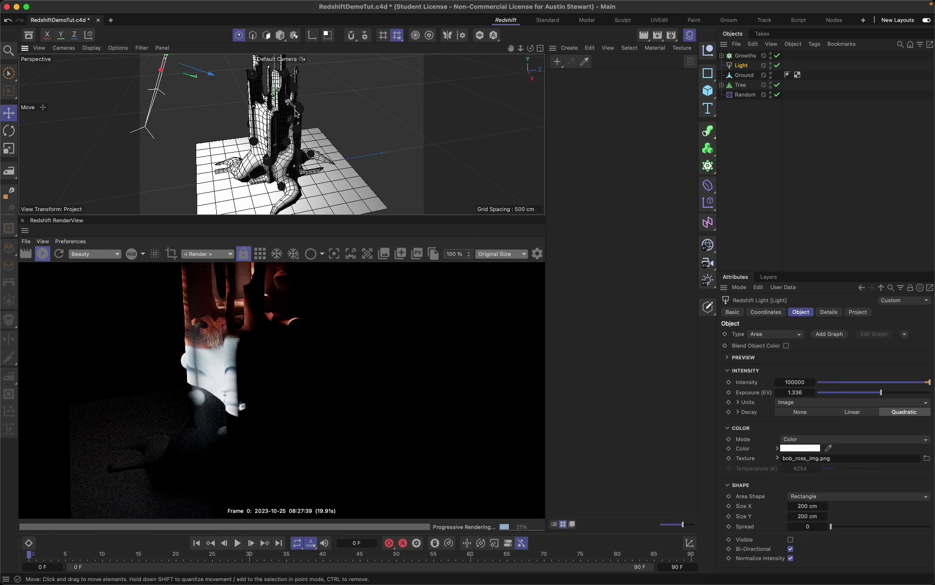
pyautogui.keyDown('alt'); pyautogui.moveTo(252, 111); pyautogui.dragTo(354, 193); pyautogui.keyUp('alt')
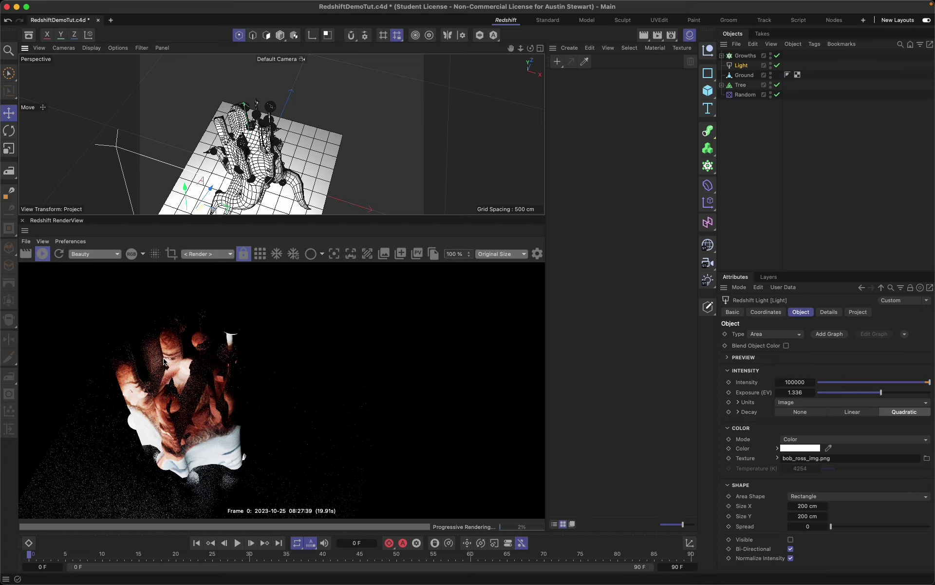
pyautogui.keyDown('alt'); pyautogui.moveTo(214, 156); pyautogui.dragTo(190, 122); pyautogui.keyUp('alt')
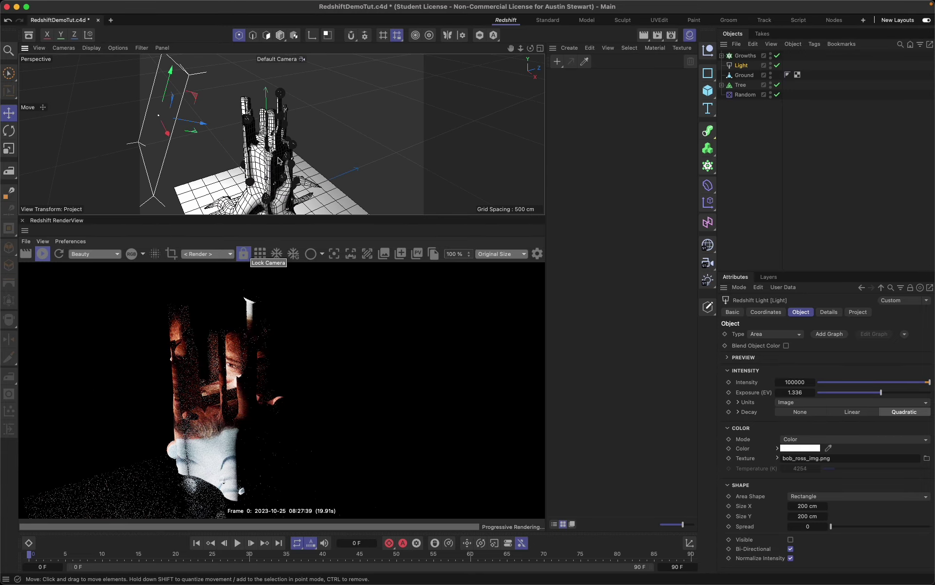
pyautogui.keyDown('alt'); pyautogui.moveTo(319, 152); pyautogui.dragTo(268, 153); pyautogui.keyUp('alt')
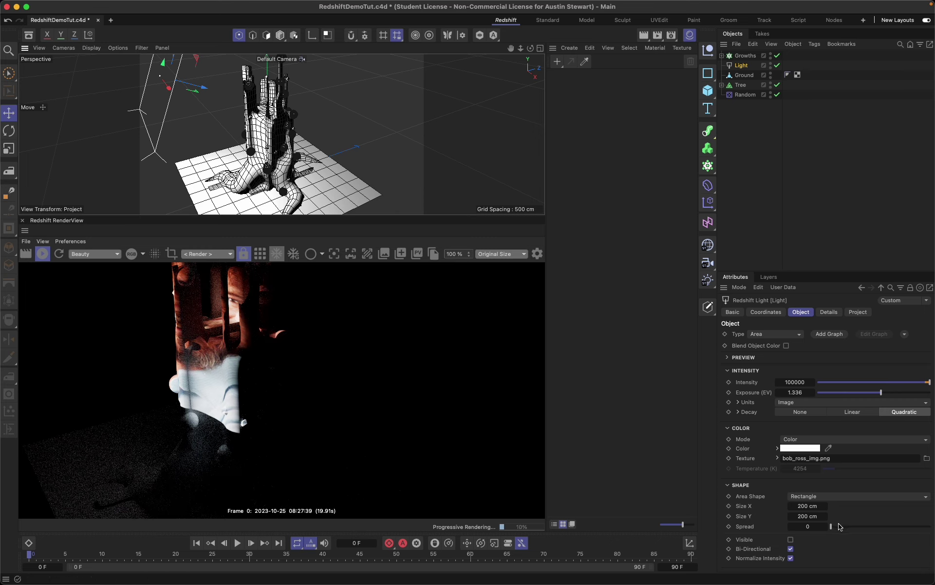
# Raise the light's spread in stages through 0.187 and 0.391 to 0.498, comparing the softened projection
pyautogui.moveTo(831, 527); pyautogui.dragTo(849, 529)
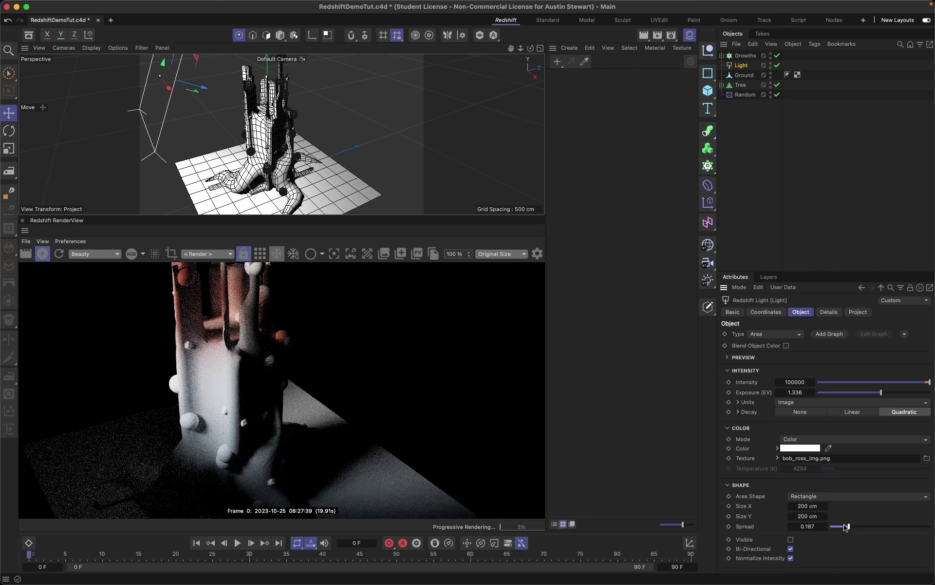
pyautogui.moveTo(849, 529); pyautogui.dragTo(871, 528)
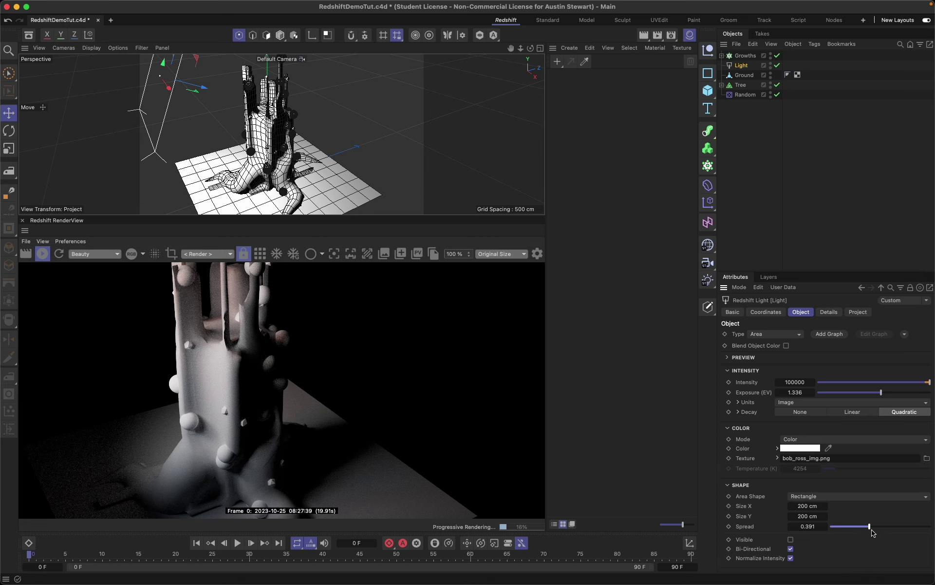
pyautogui.moveTo(871, 527); pyautogui.dragTo(880, 527)
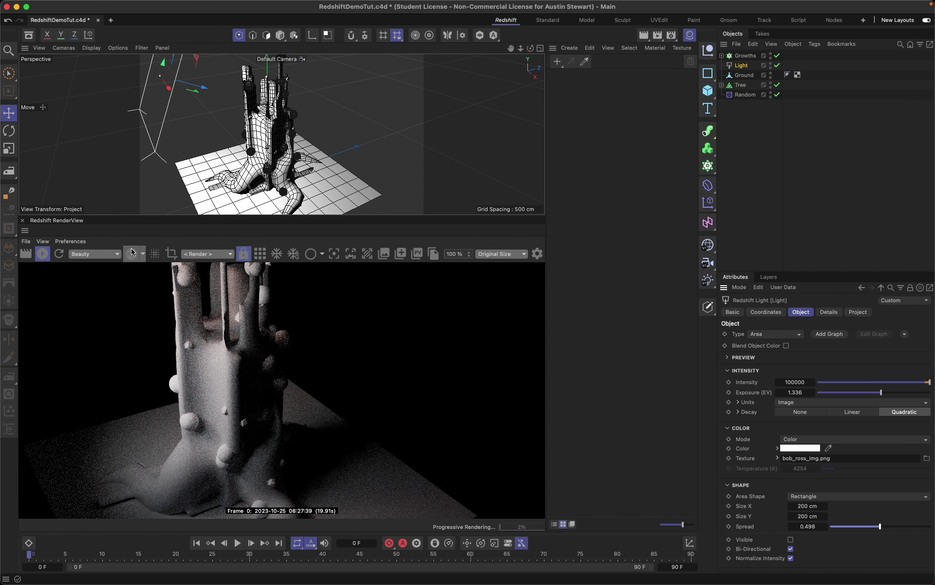
# Stop the interactive render and save the project
pyautogui.click(42, 254)
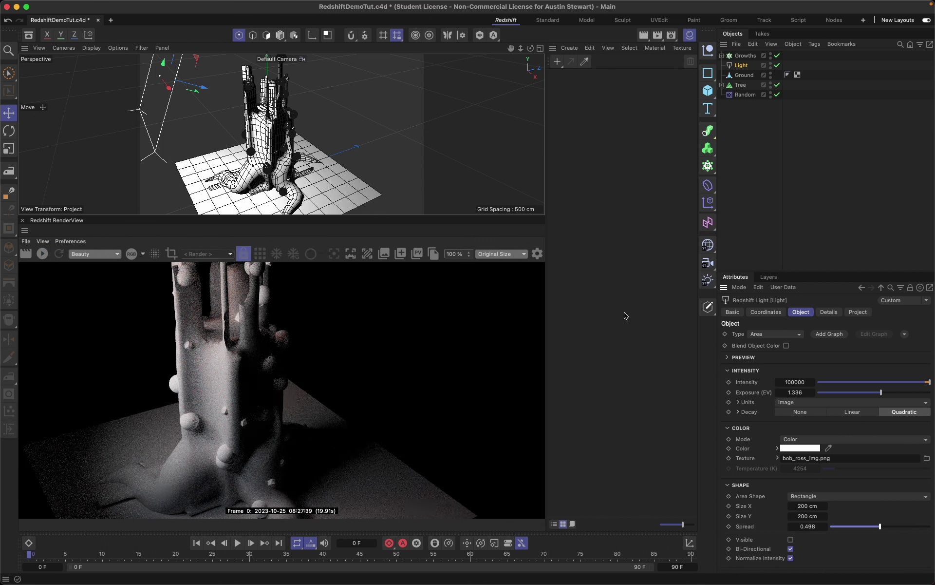
pyautogui.press('super+s')
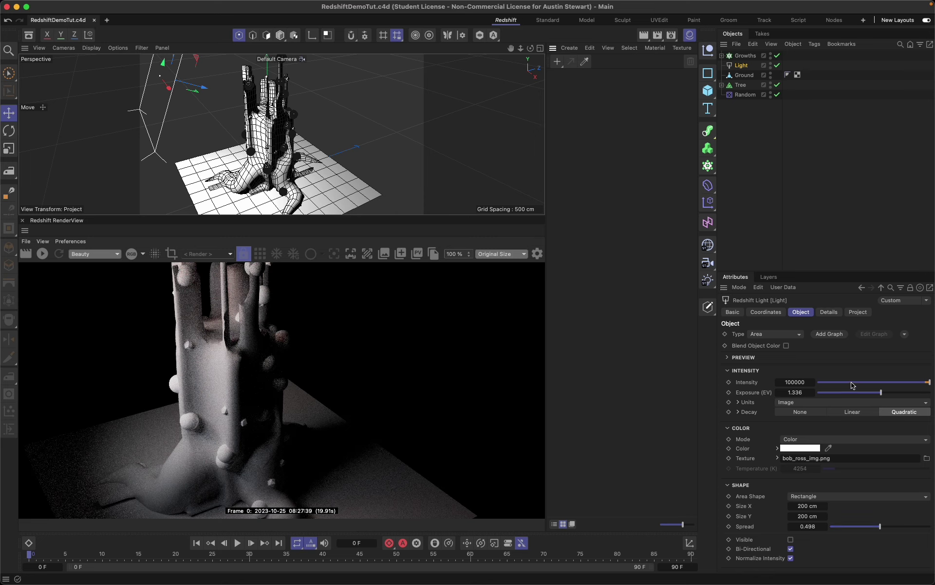
# Examine the light's shadow and contribution details, its object exclusion settings, and its object, coordinate and basic properties
pyautogui.click(828, 315)
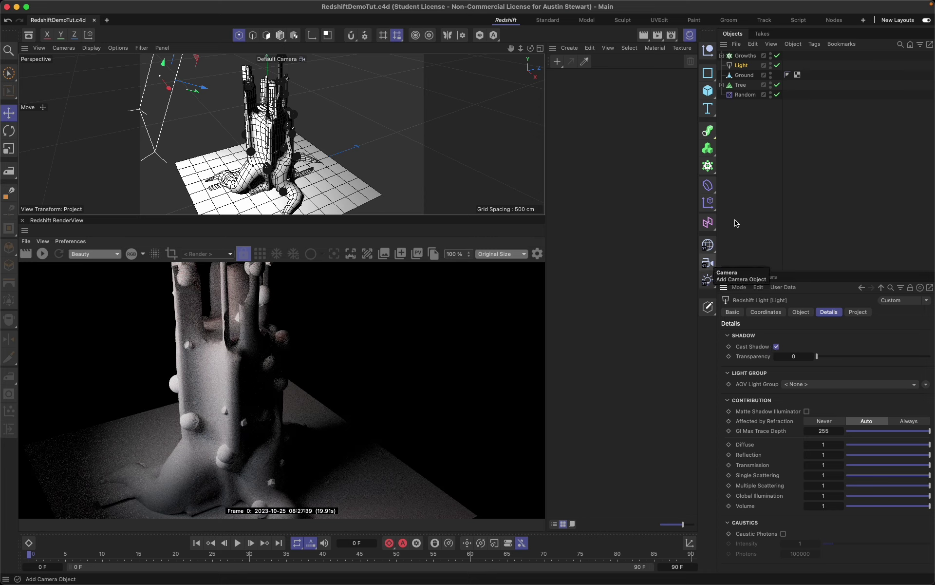
pyautogui.click(857, 312)
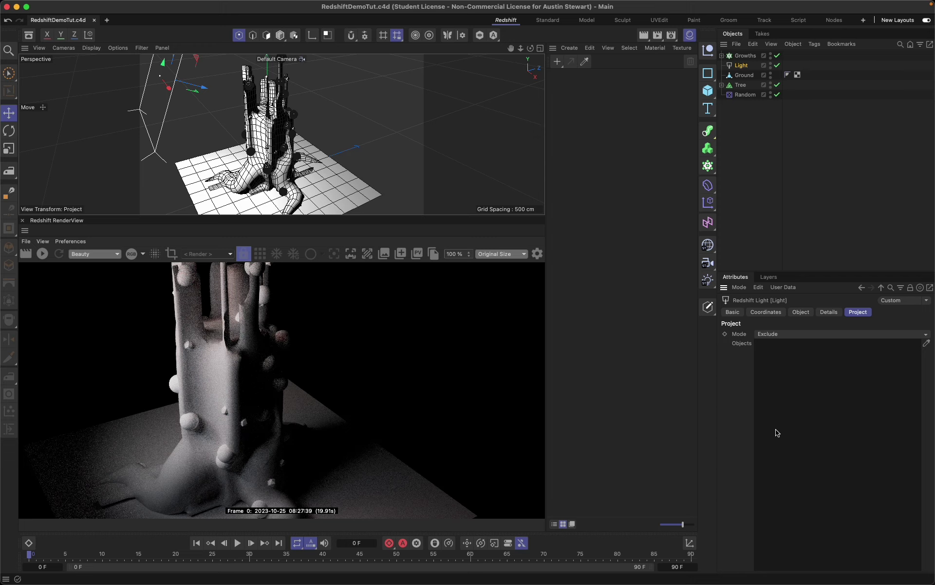
pyautogui.click(829, 312)
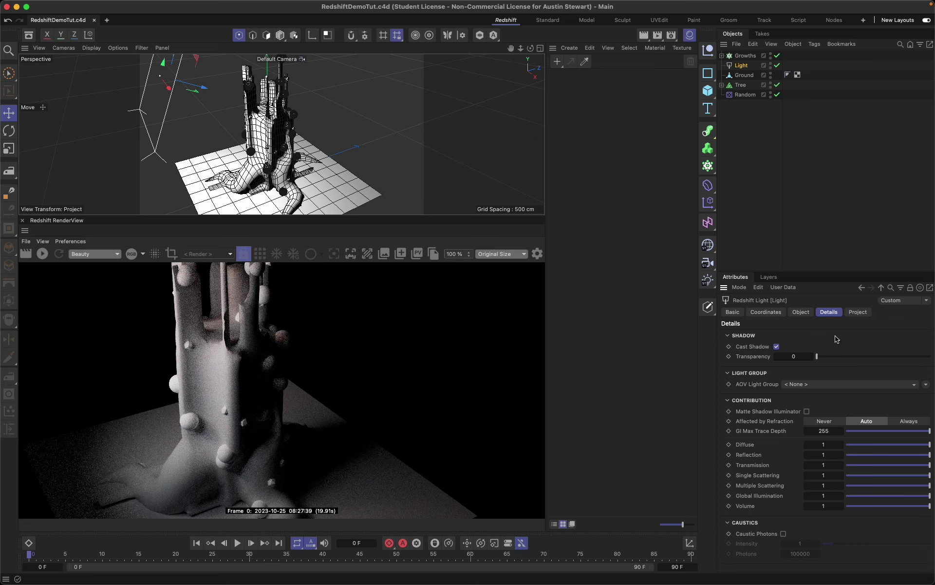
pyautogui.click(800, 314)
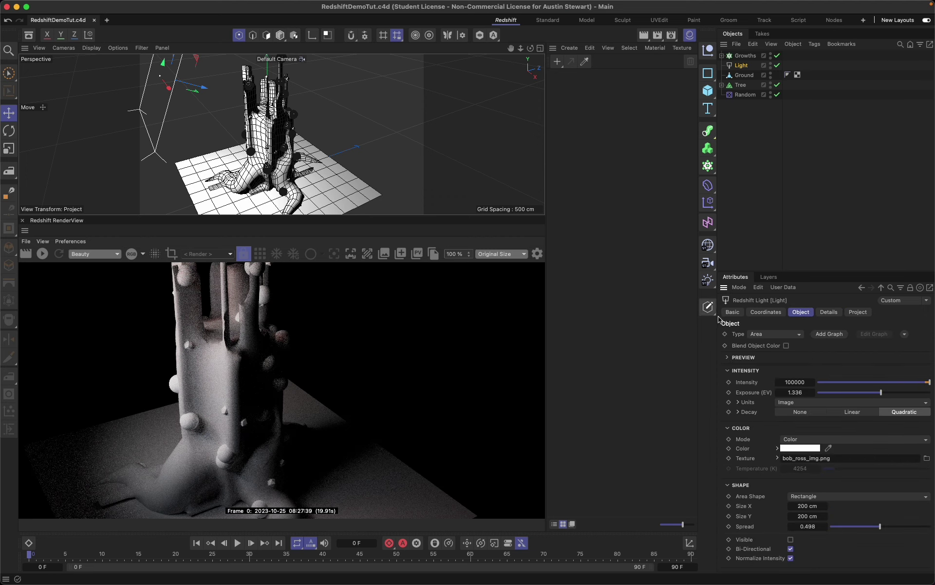
pyautogui.click(769, 313)
pyautogui.click(732, 312)
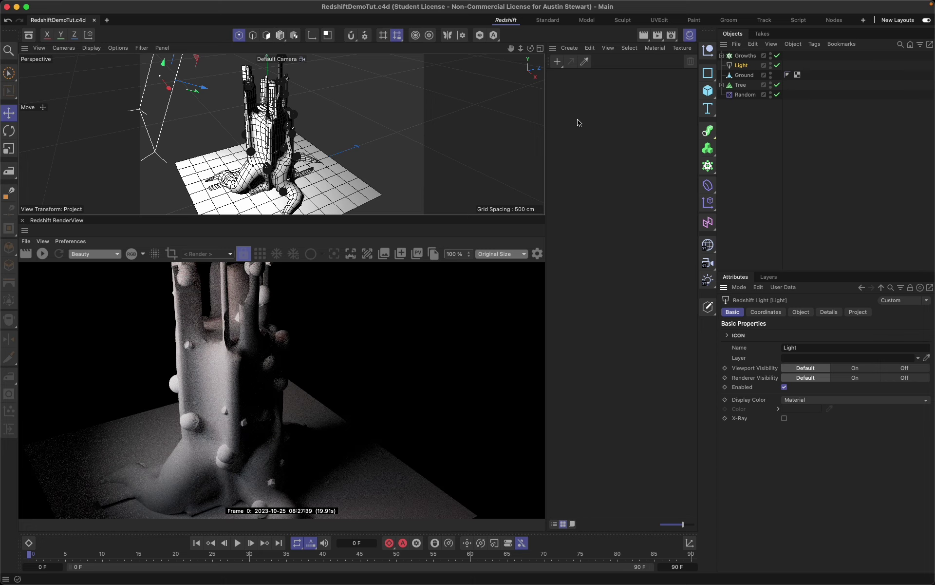
# Look through the material types available for creation, without adding a material
pyautogui.click(557, 62)
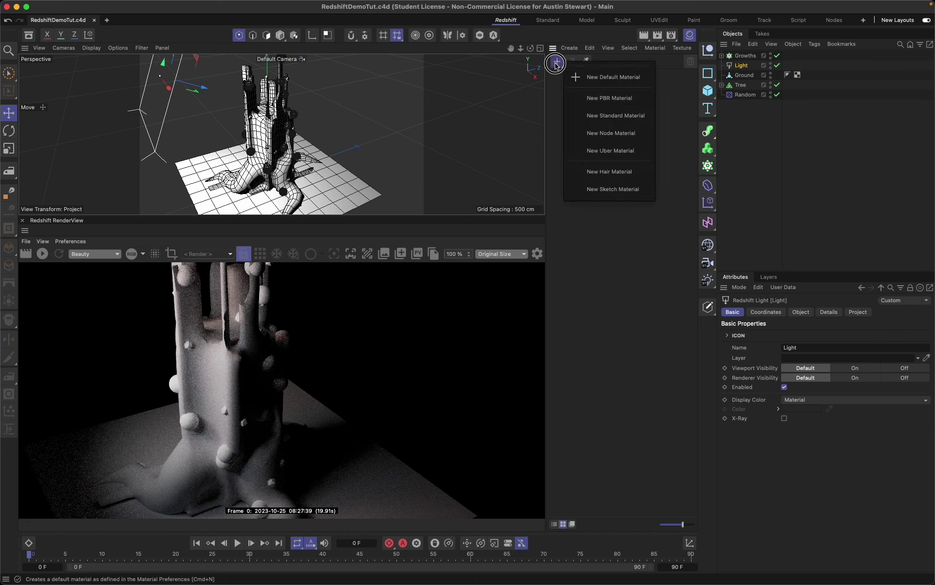
pyautogui.click(557, 64)
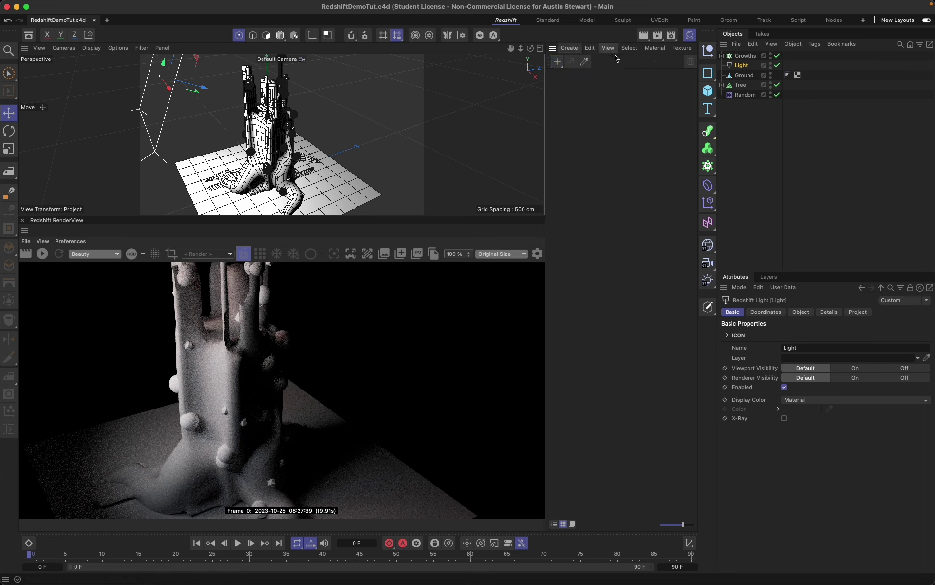
pyautogui.click(570, 49)
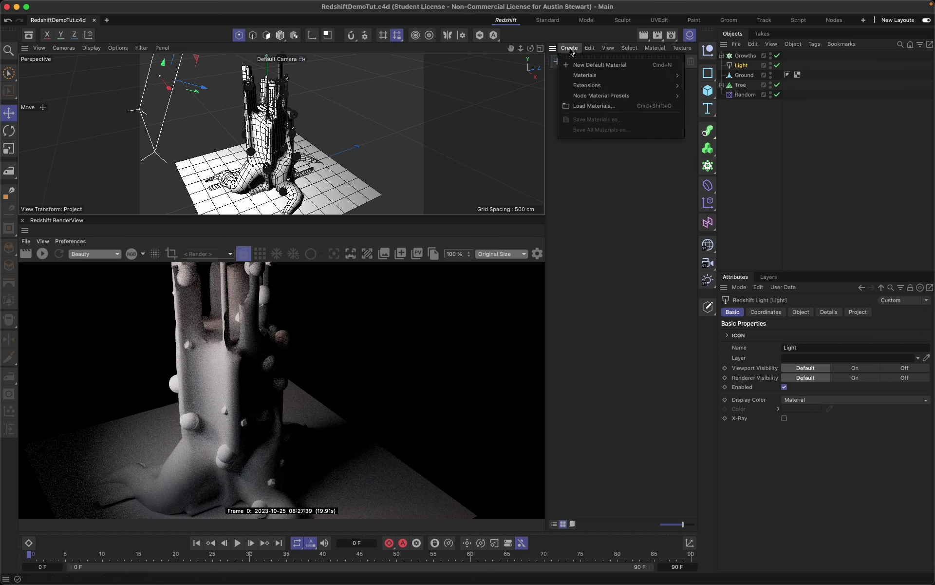
pyautogui.moveTo(585, 76)
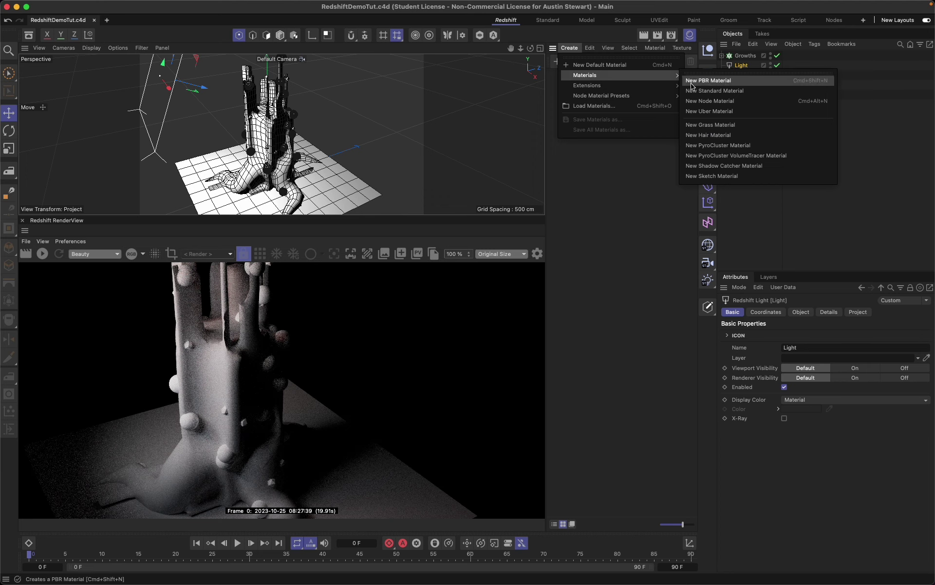
pyautogui.click(621, 206)
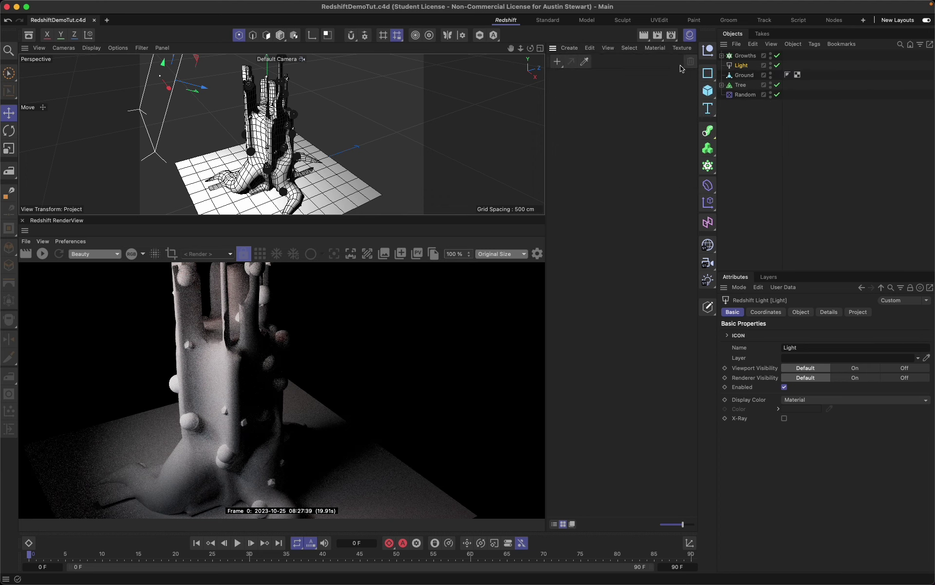
# Switch the renderer from Standard to Redshift in the render settings and disable the Hair Render effect
pyautogui.click(671, 35)
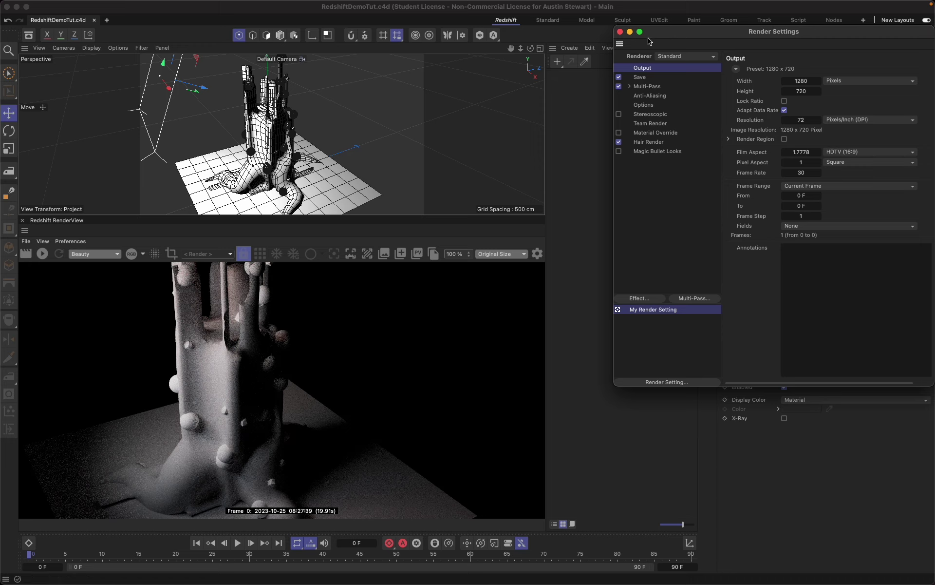
pyautogui.click(687, 56)
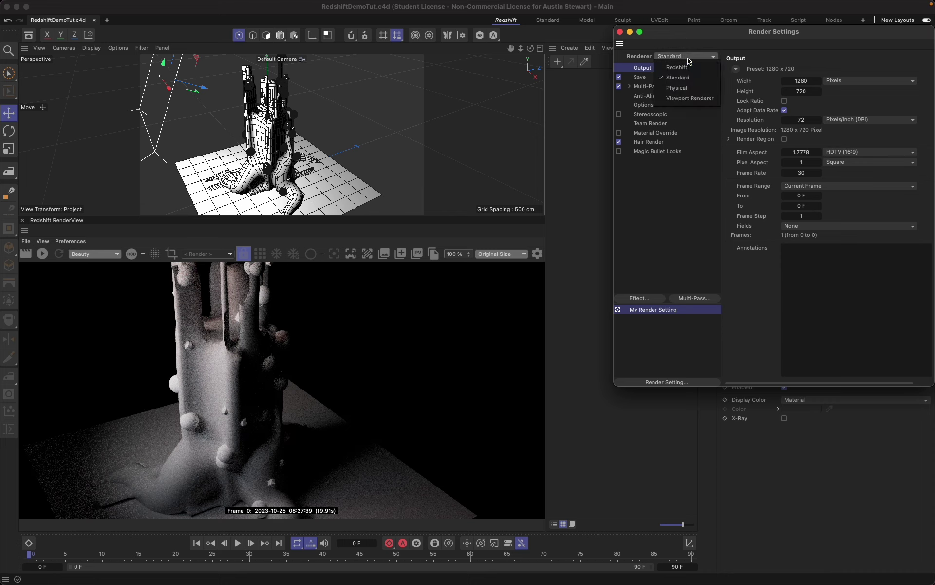
pyautogui.click(679, 68)
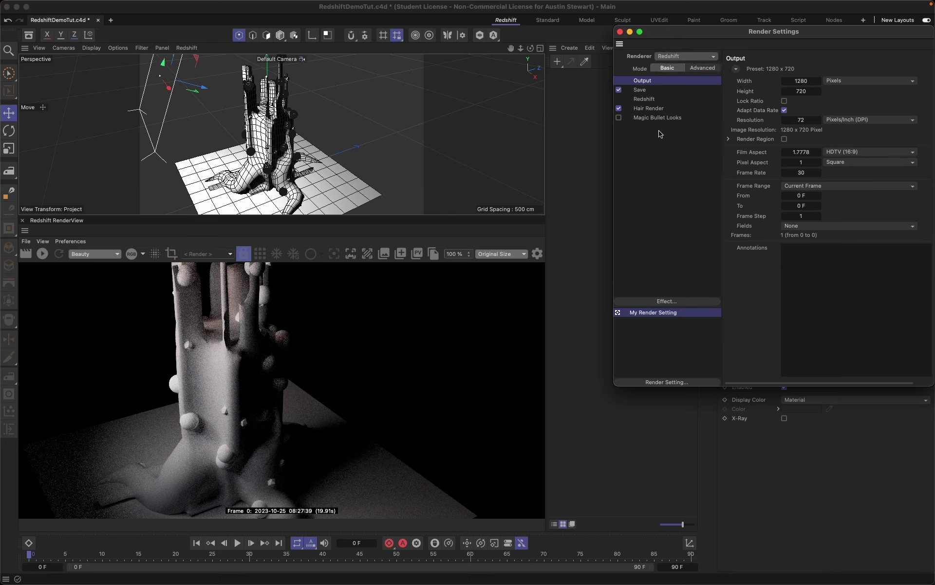
pyautogui.click(618, 108)
pyautogui.click(646, 109)
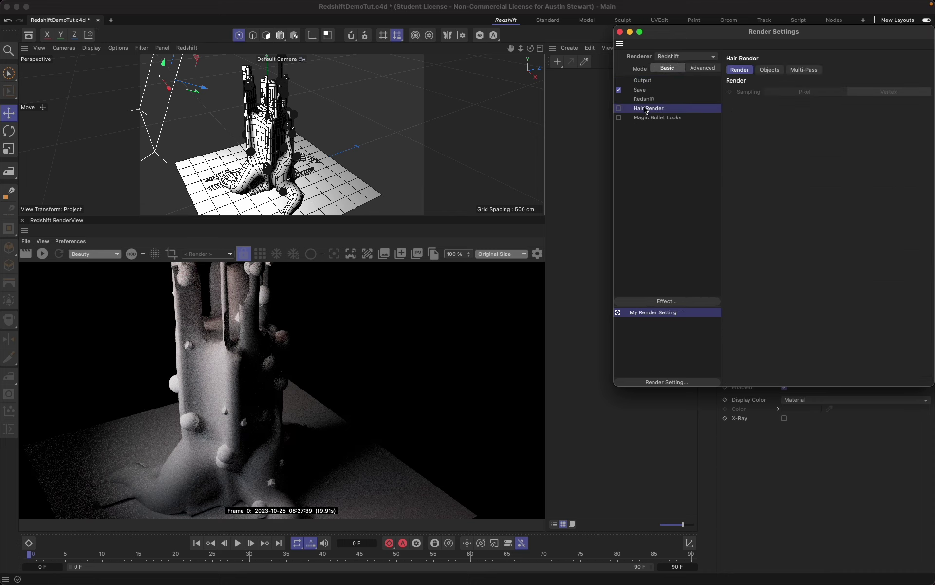
# Remove the Hair Render effect from the render settings, close them and save the project
pyautogui.press('BackSpace')
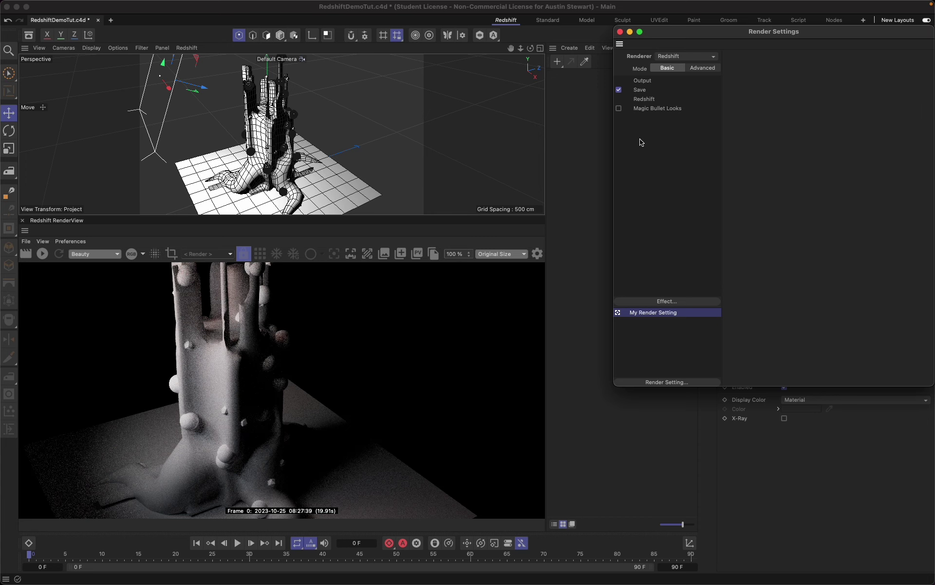
pyautogui.click(620, 32)
pyautogui.press('super+s')
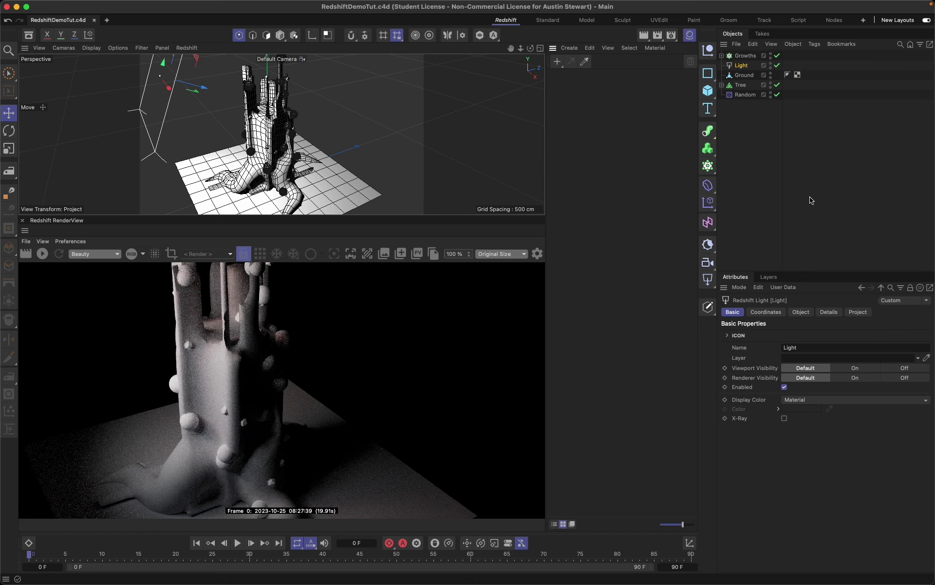
pyautogui.click(743, 65)
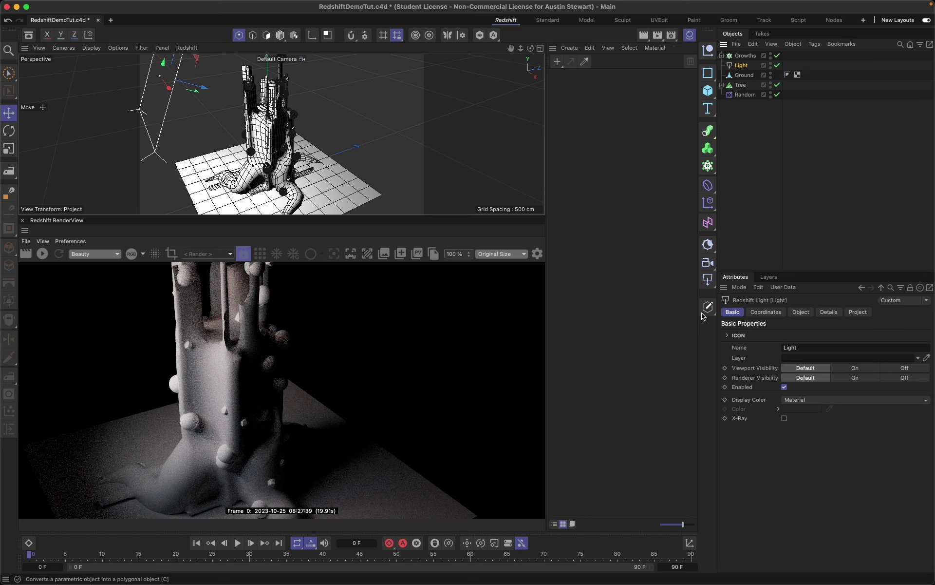
# Create a Redshift Standard material and apply it to the tree in the viewport
pyautogui.click(557, 61)
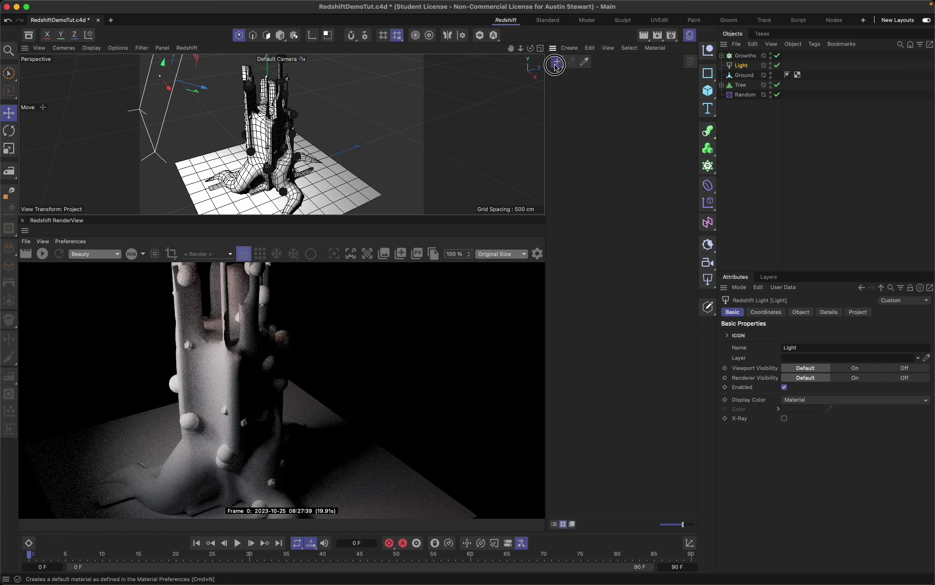
pyautogui.click(586, 98)
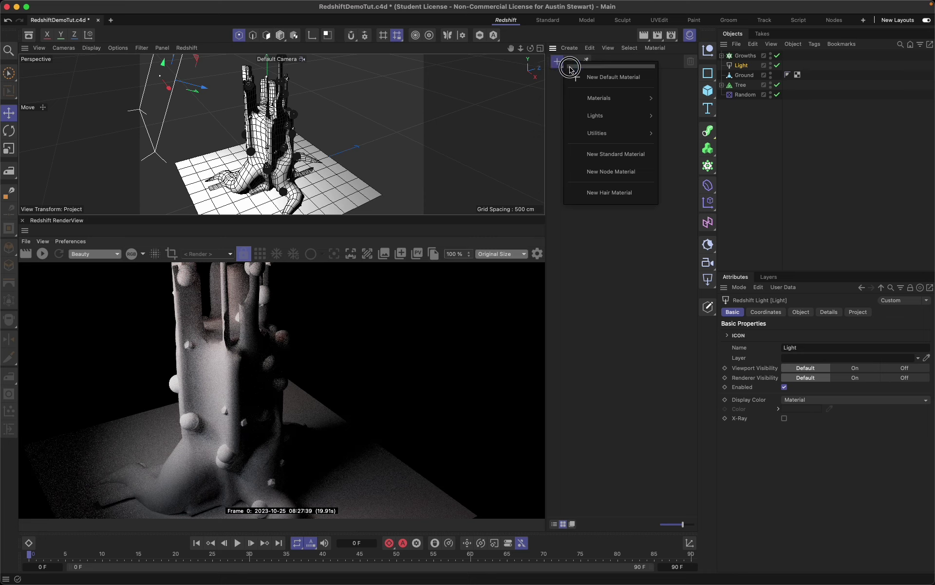
pyautogui.moveTo(633, 98)
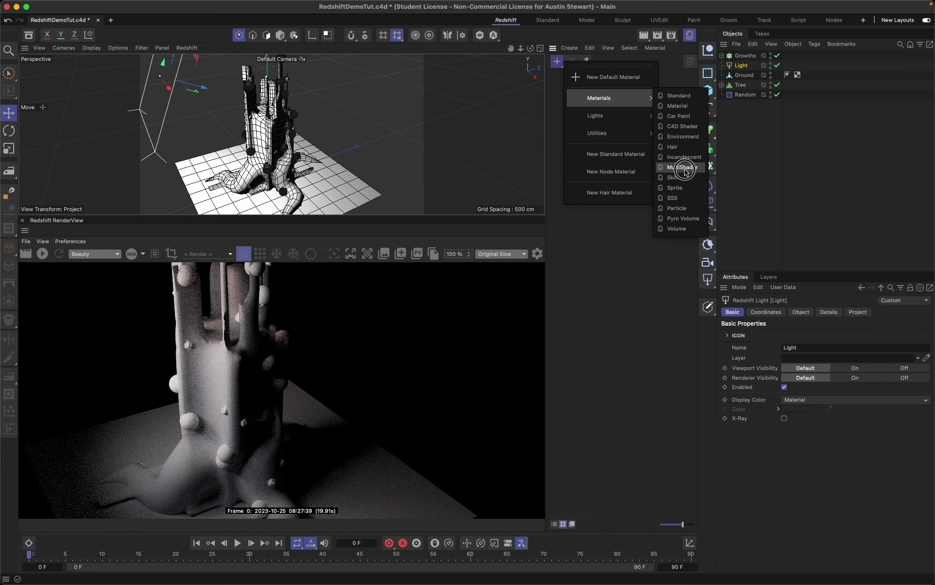
pyautogui.click(678, 96)
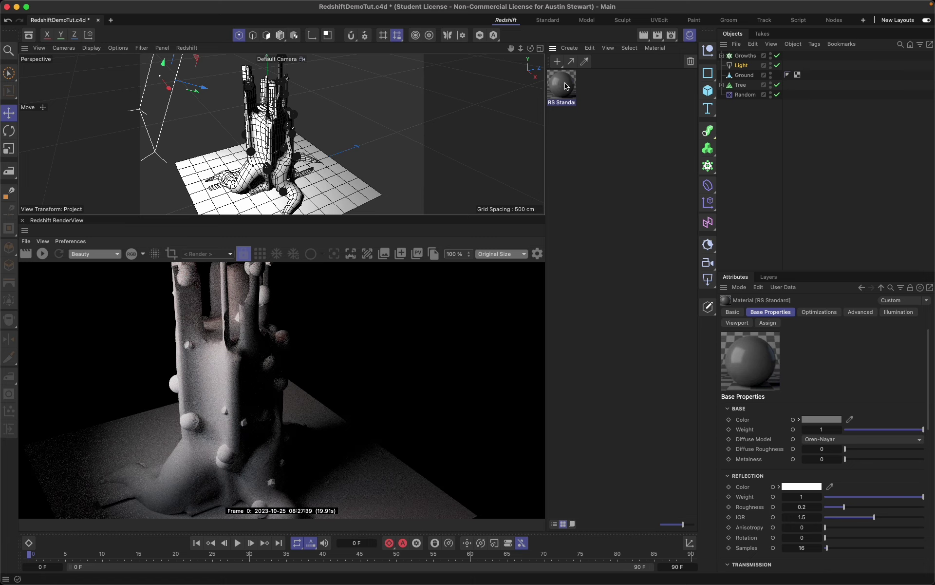
pyautogui.moveTo(566, 86)
pyautogui.mouseDown()
pyautogui.moveTo(250, 125)
pyautogui.moveTo(258, 136)
pyautogui.mouseUp()
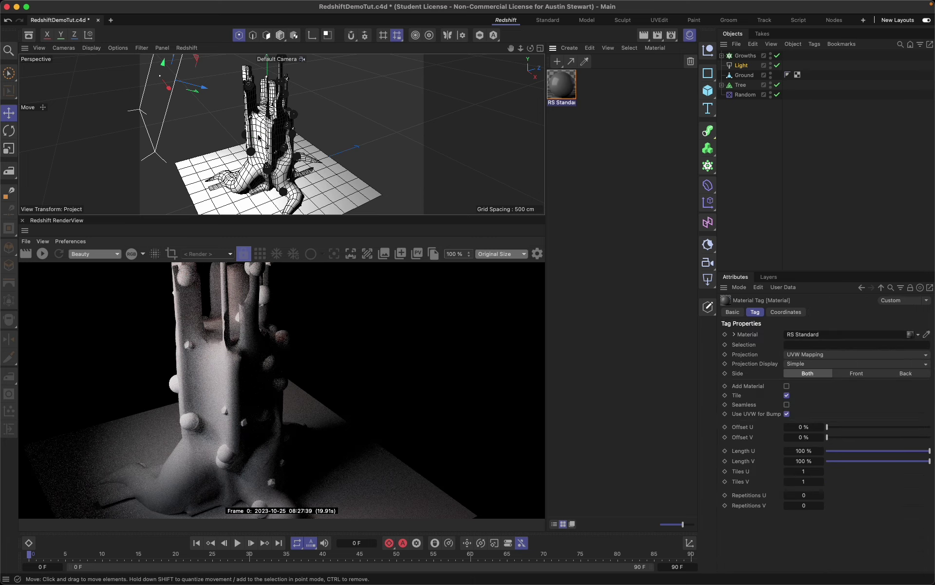
# Start the interactive render and open the base properties of the RS Standard material
pyautogui.click(42, 254)
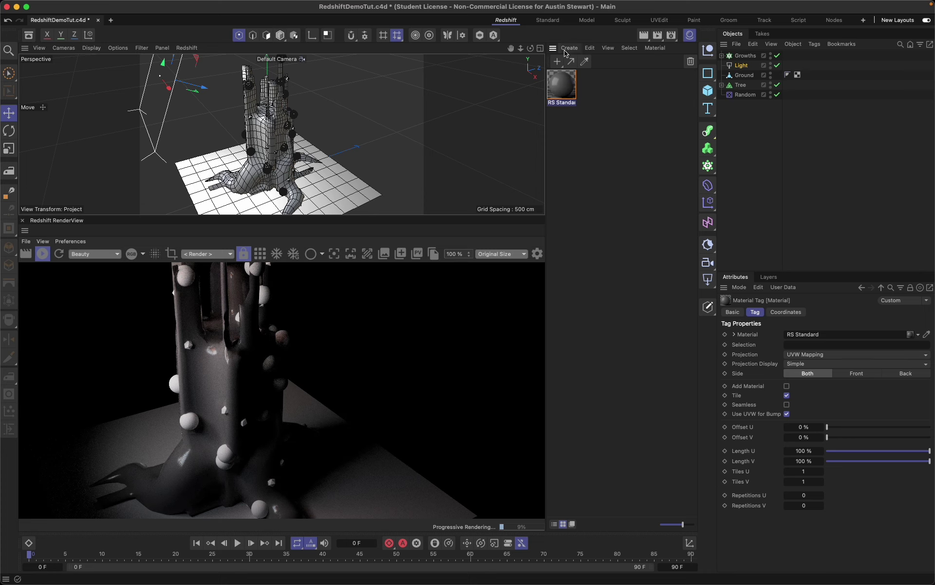
pyautogui.click(564, 82)
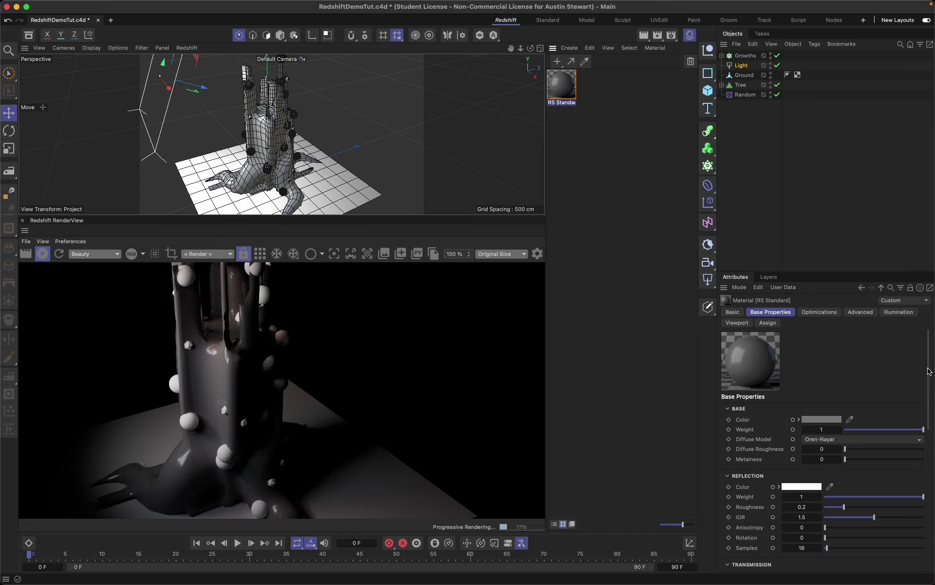
pyautogui.moveTo(928, 371); pyautogui.dragTo(908, 354)
# Try the d'Eon Lambertian Spheres diffuse model on the material and return it to Oren-Nayar
pyautogui.click(835, 440)
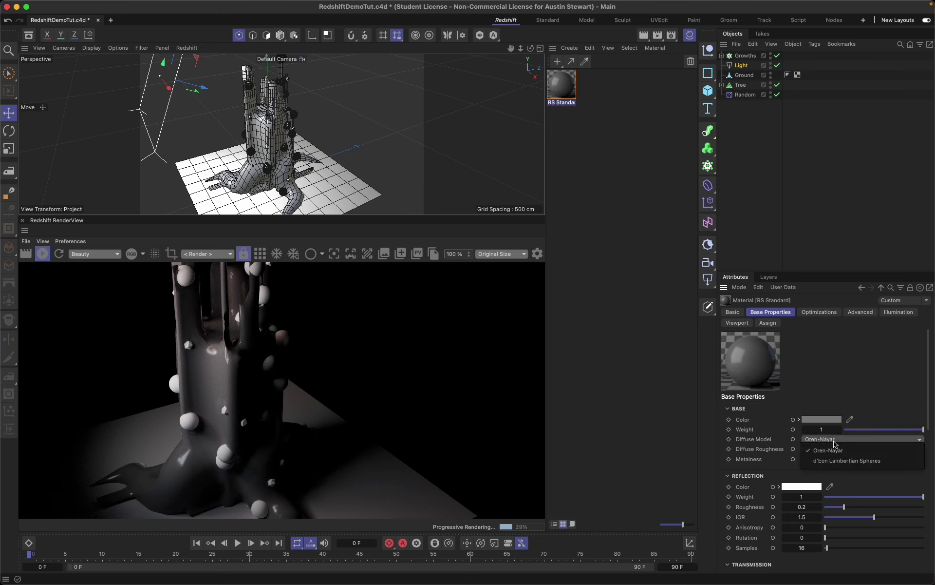
pyautogui.click(852, 460)
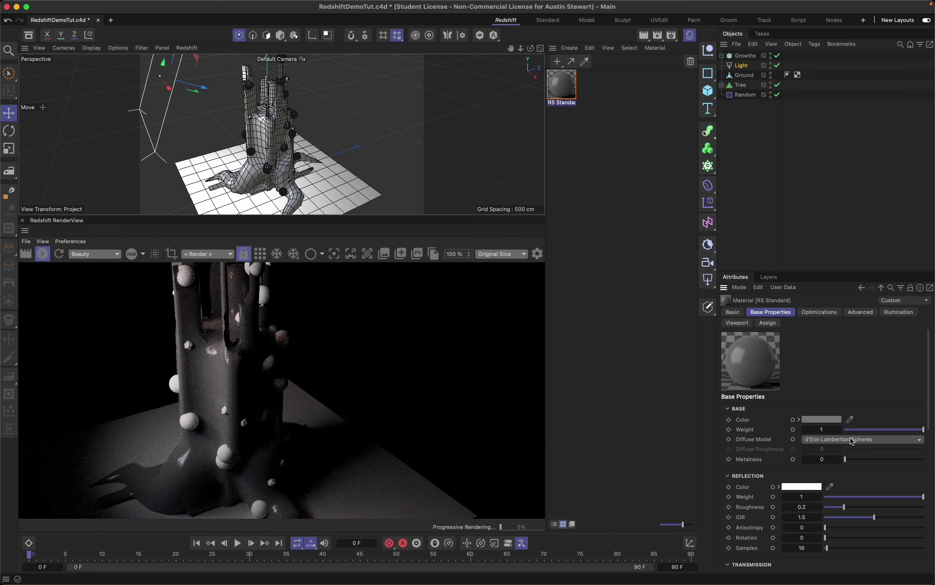
pyautogui.click(847, 440)
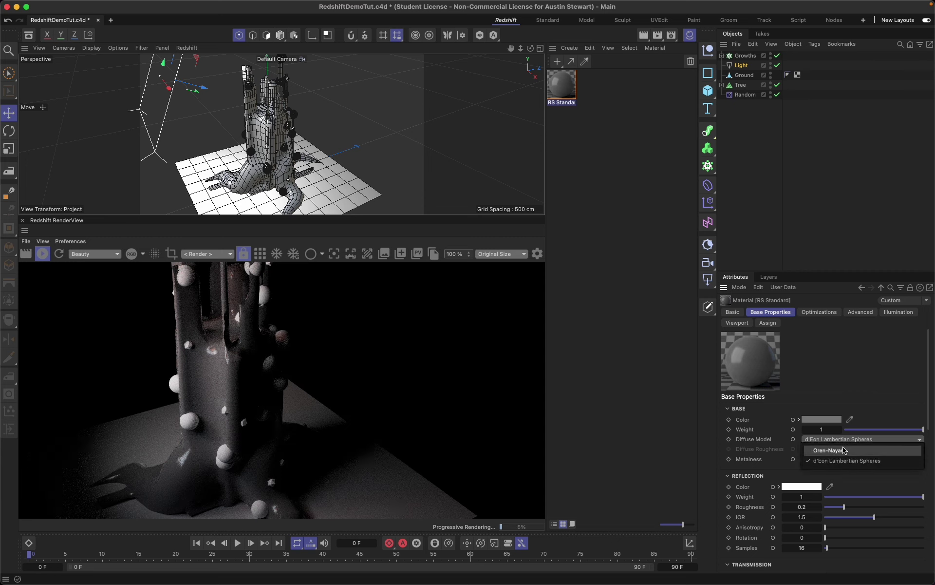
pyautogui.click(845, 447)
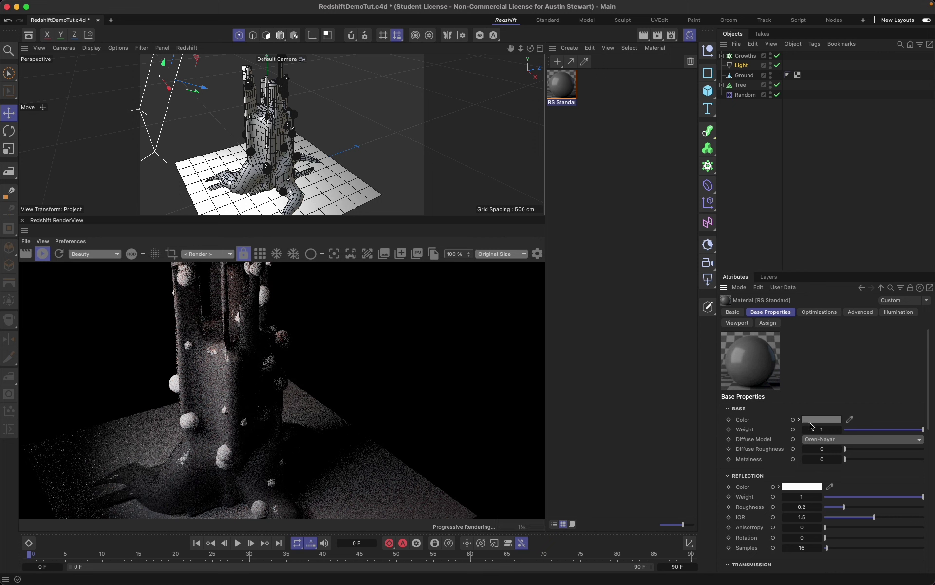
# Set the material's base color to a green with R 55, G 212 and B 134
pyautogui.click(831, 420)
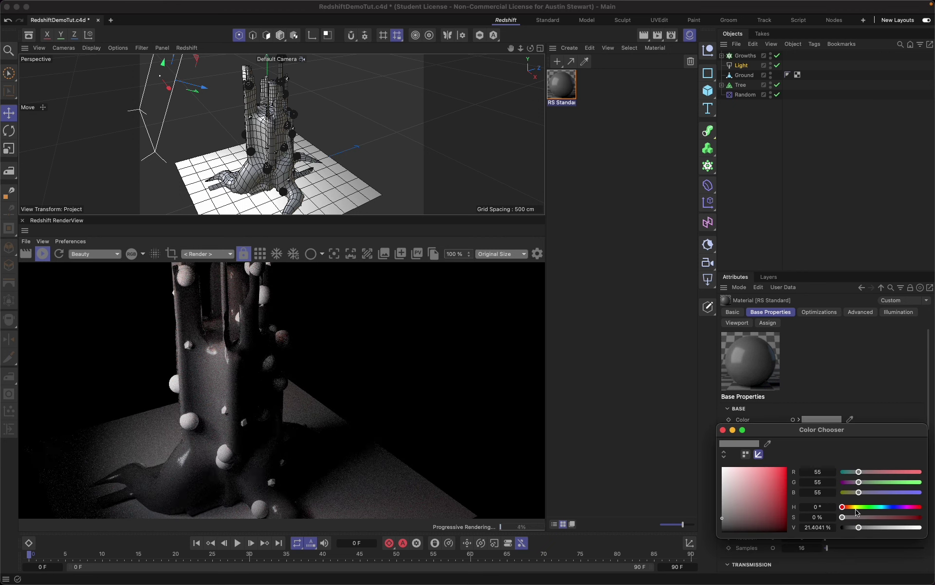
pyautogui.click(908, 482)
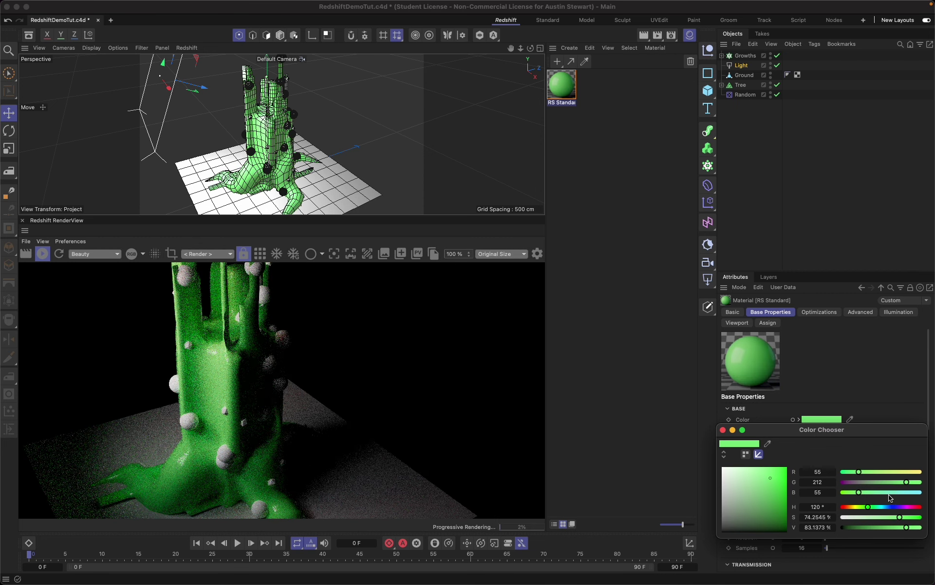
pyautogui.click(883, 492)
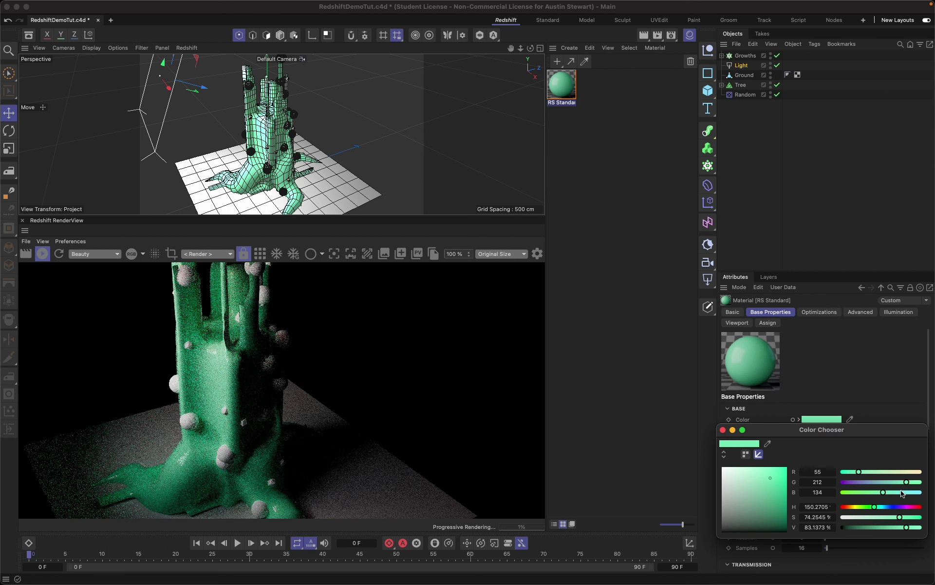
pyautogui.click(723, 430)
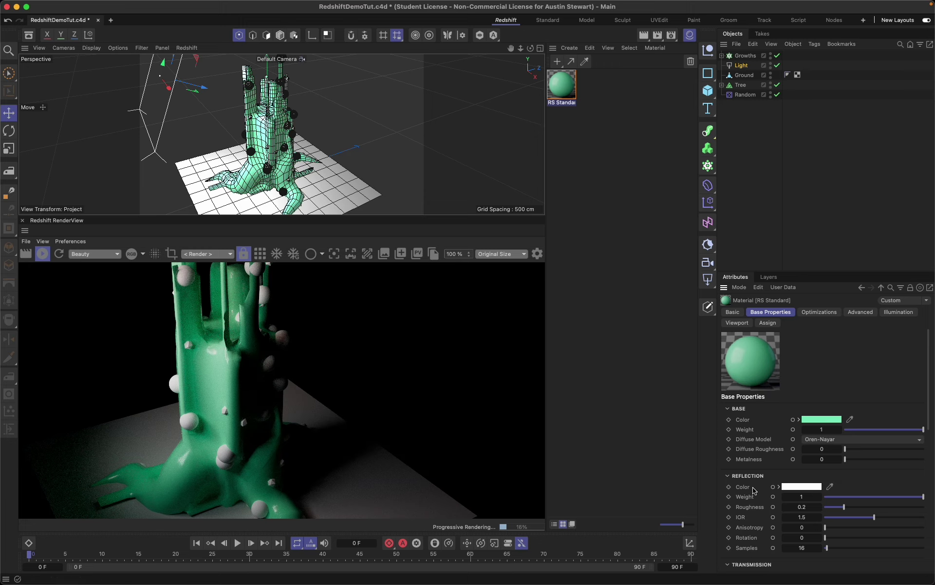
# Look through the material's base property sections, try a base weight of 0.296 and restore it to 1
pyautogui.scroll(-10, 754, 486)
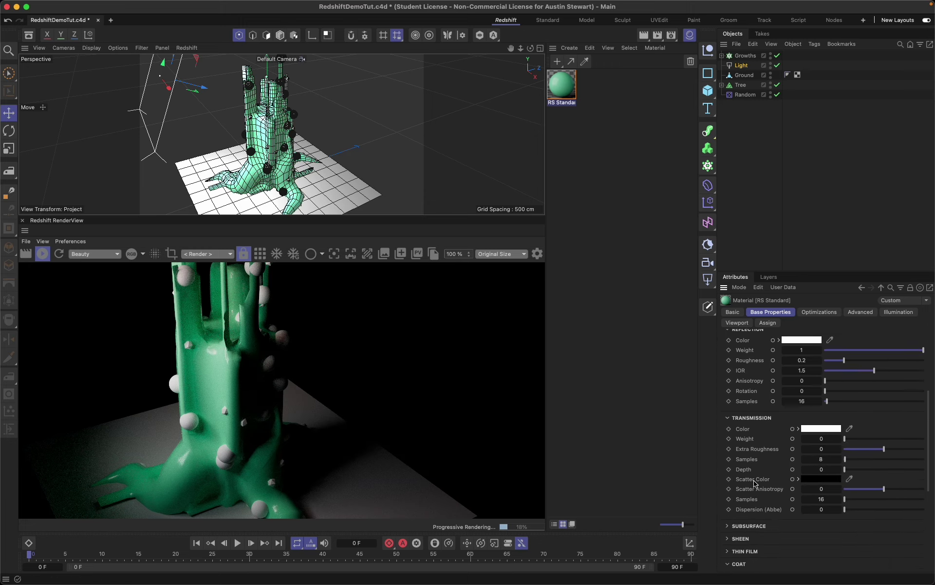
pyautogui.scroll(-1, 758, 480)
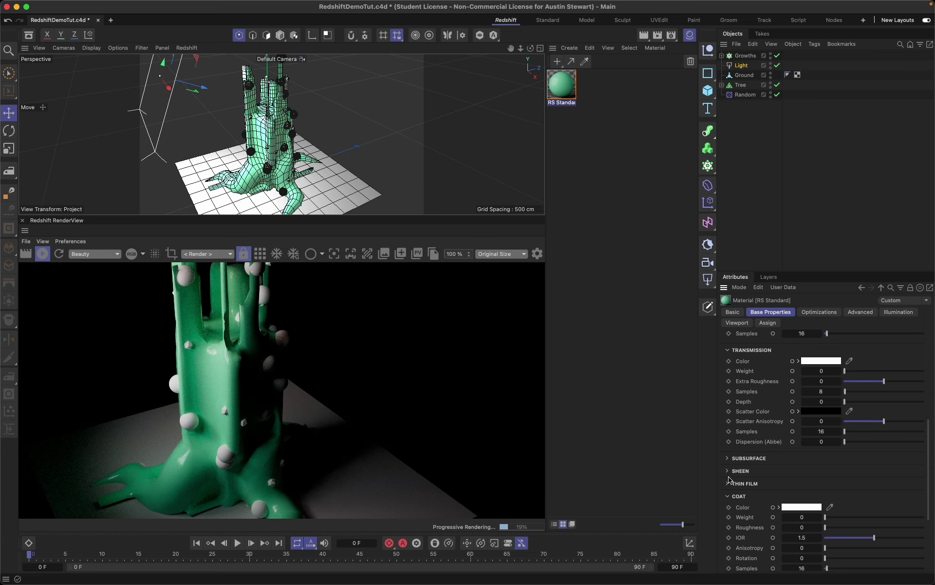
pyautogui.scroll(-4, 788, 506)
pyautogui.scroll(-3, 787, 507)
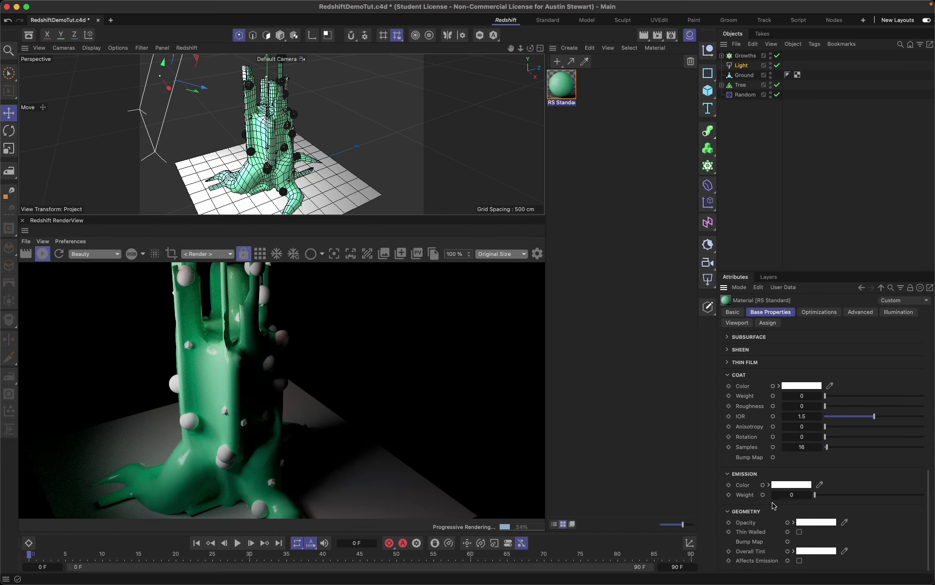
pyautogui.scroll(5, 760, 482)
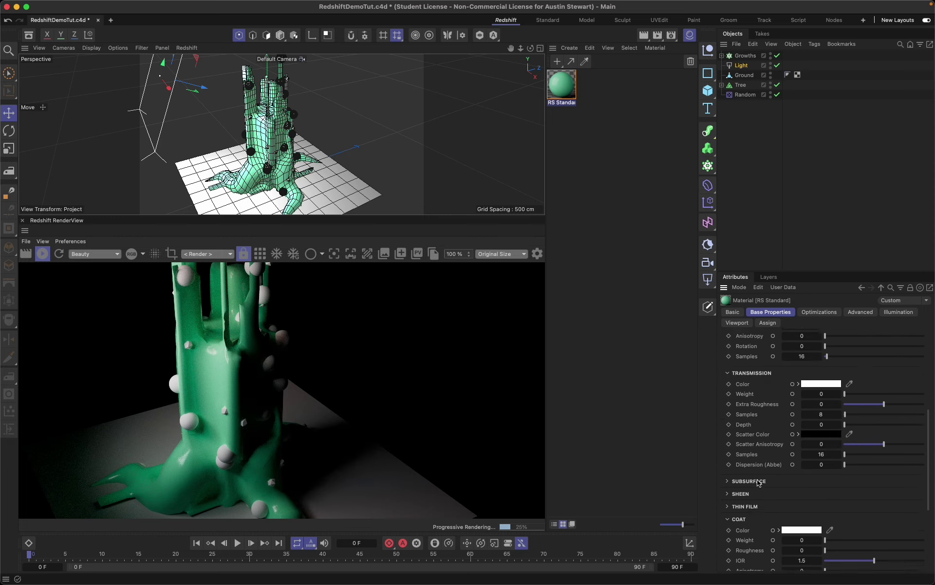
pyautogui.scroll(6, 759, 483)
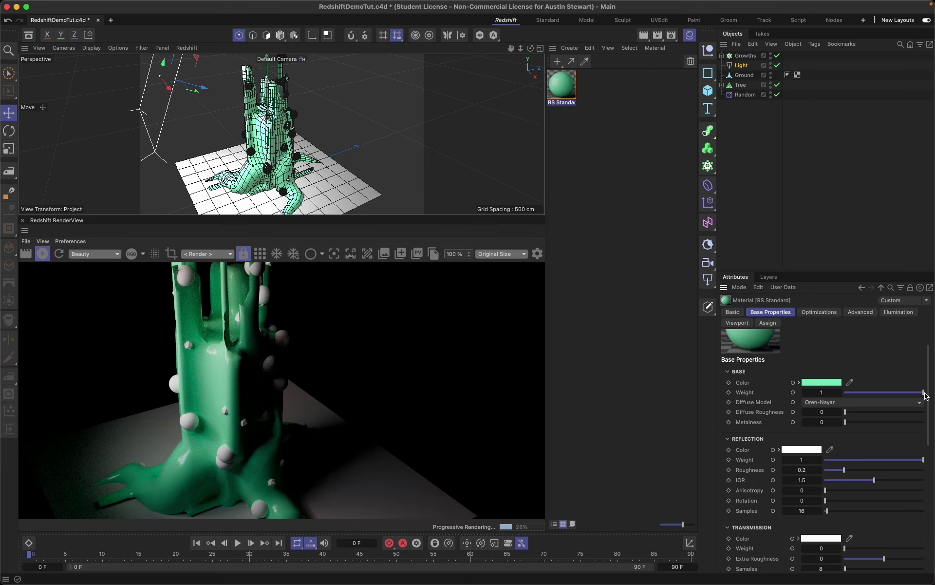
pyautogui.moveTo(924, 394); pyautogui.dragTo(868, 397)
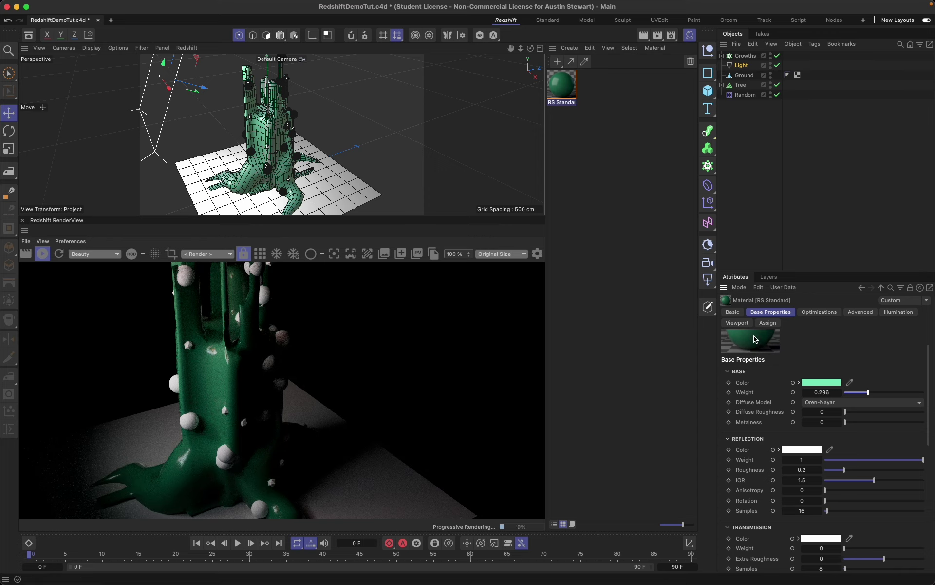
pyautogui.moveTo(868, 392); pyautogui.dragTo(928, 392)
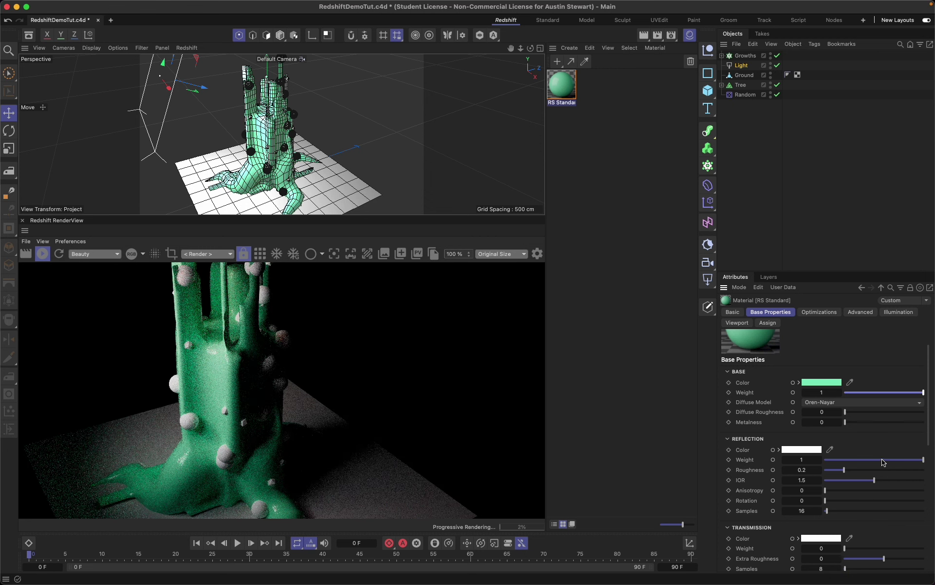
# Set the material's reflection weight to 0
pyautogui.scroll(-5, 922, 461)
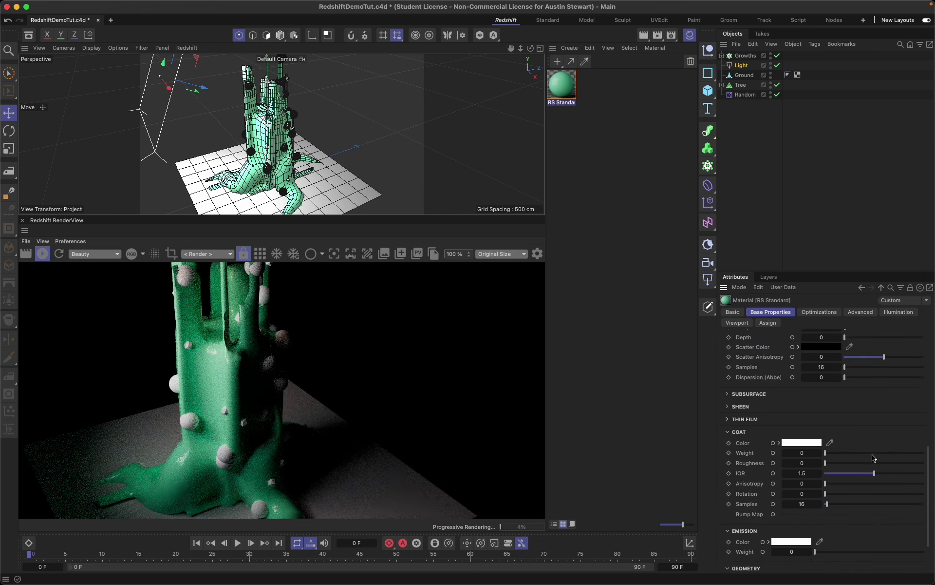
pyautogui.scroll(-1, 872, 455)
pyautogui.scroll(5, 872, 454)
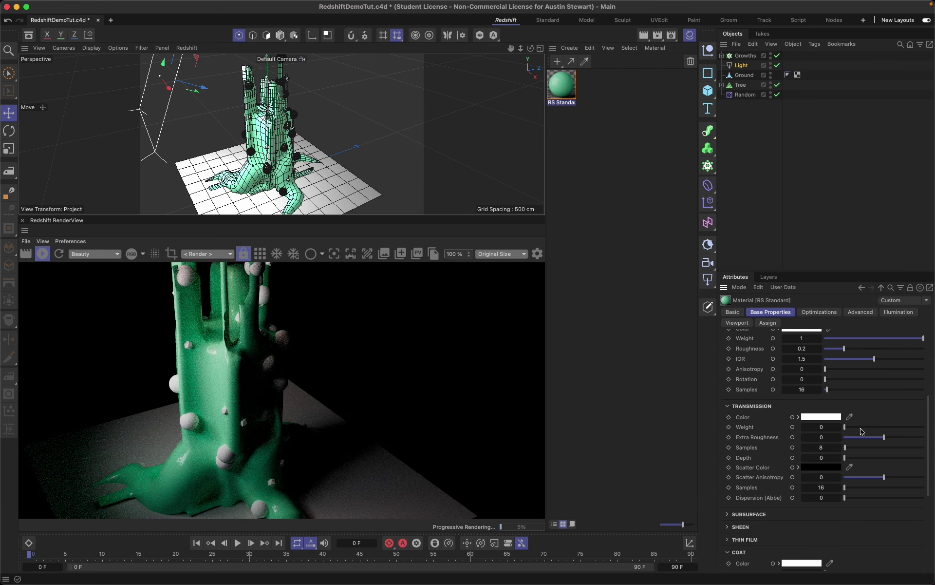
pyautogui.moveTo(923, 423); pyautogui.dragTo(768, 418)
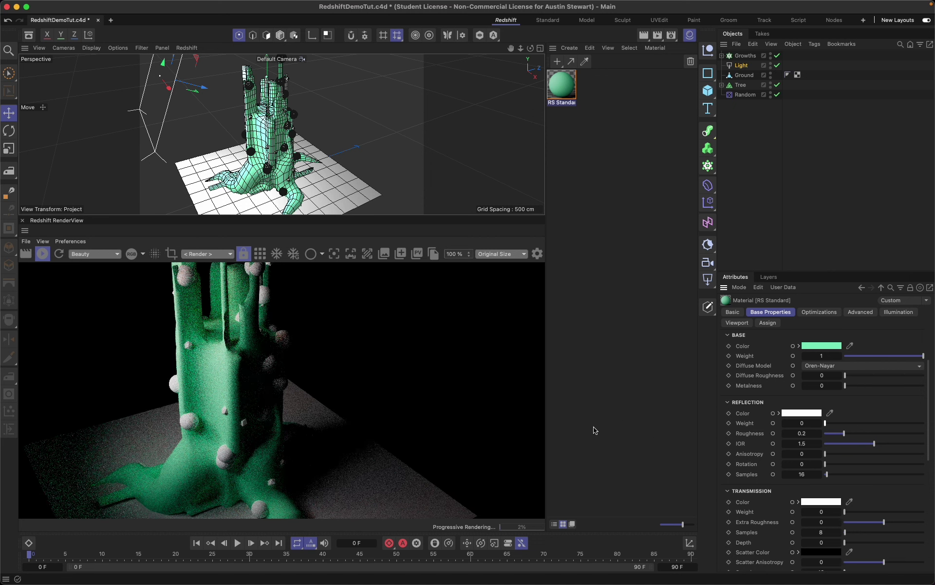
# Try a metalness of 1 and a diffuse roughness of 0.491, and return metalness to 0
pyautogui.scroll(-5, 780, 444)
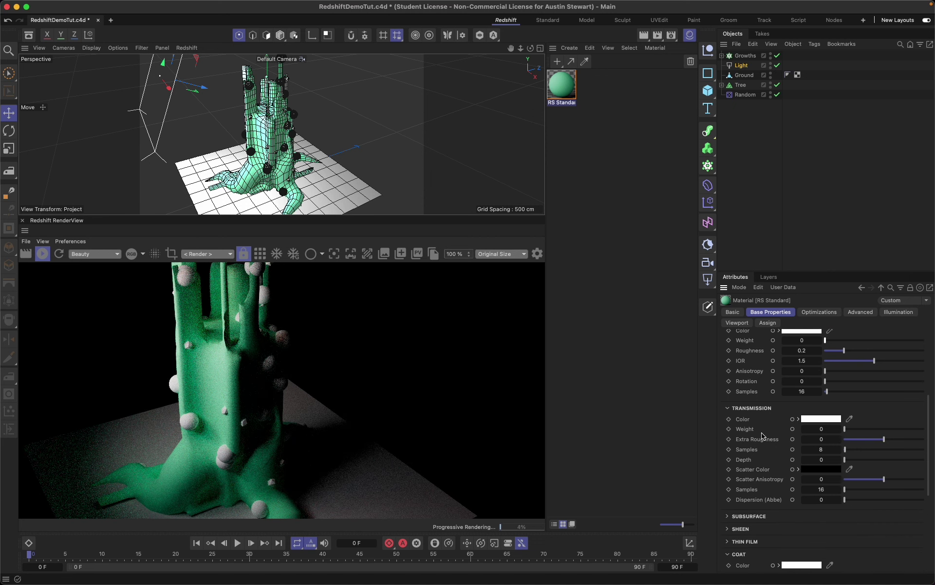
pyautogui.scroll(-5, 765, 437)
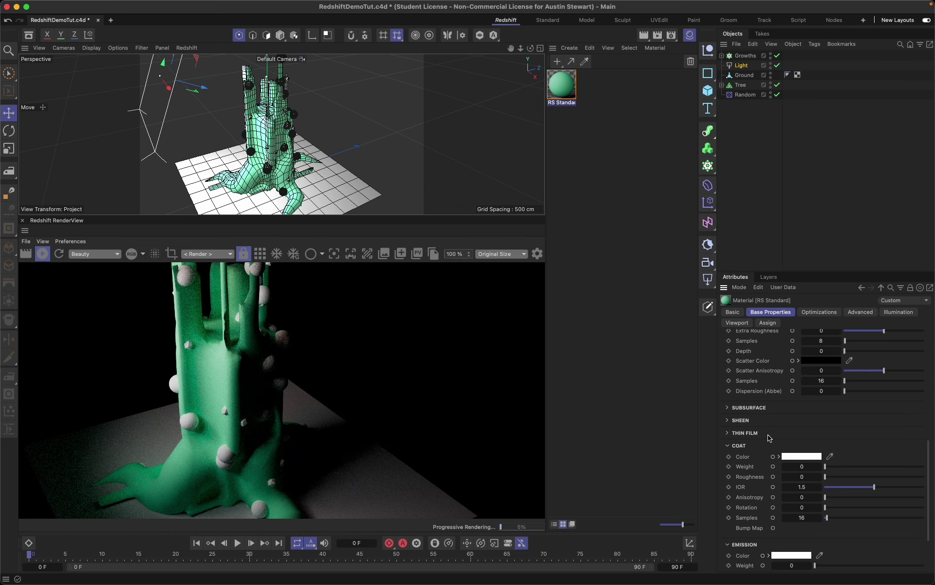
pyautogui.scroll(10, 775, 438)
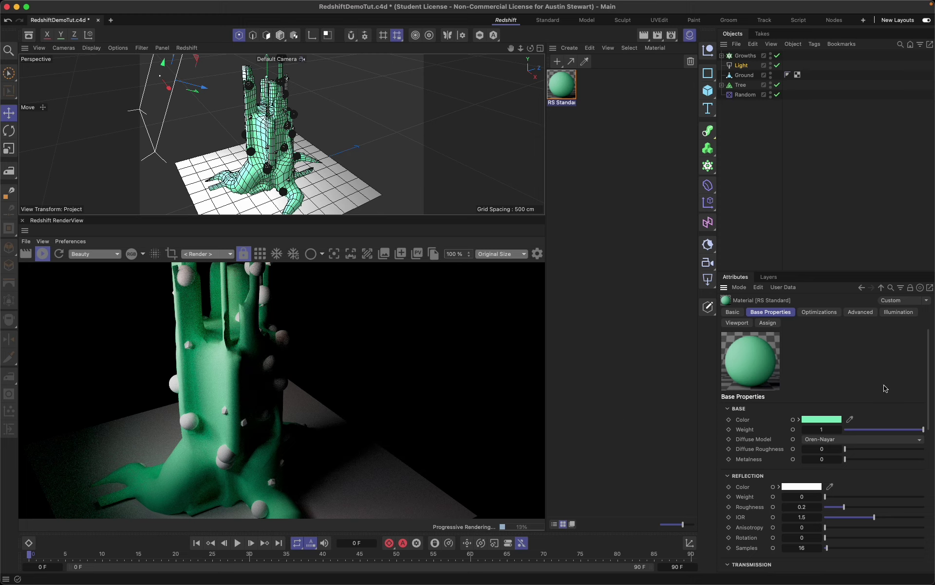
pyautogui.moveTo(846, 461); pyautogui.dragTo(934, 458)
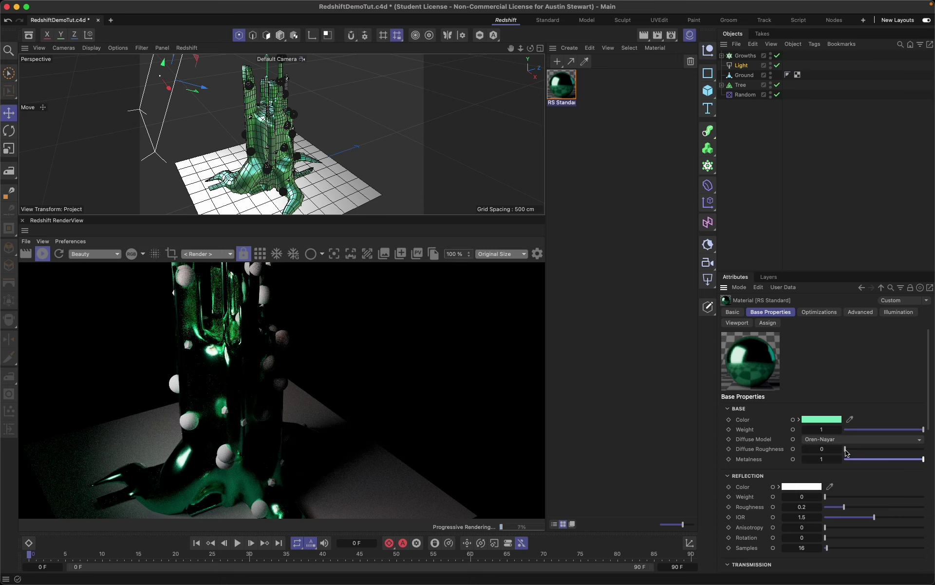
pyautogui.moveTo(846, 452); pyautogui.dragTo(884, 454)
pyautogui.moveTo(924, 459); pyautogui.dragTo(828, 458)
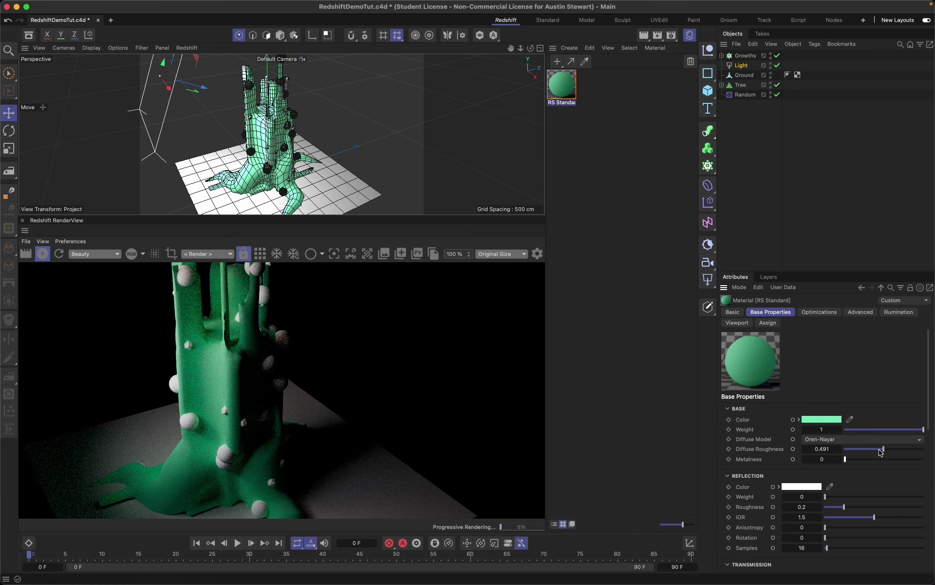
# Compare the material with diffuse roughness at 0 and raise it to 1
pyautogui.moveTo(885, 452); pyautogui.dragTo(844, 451)
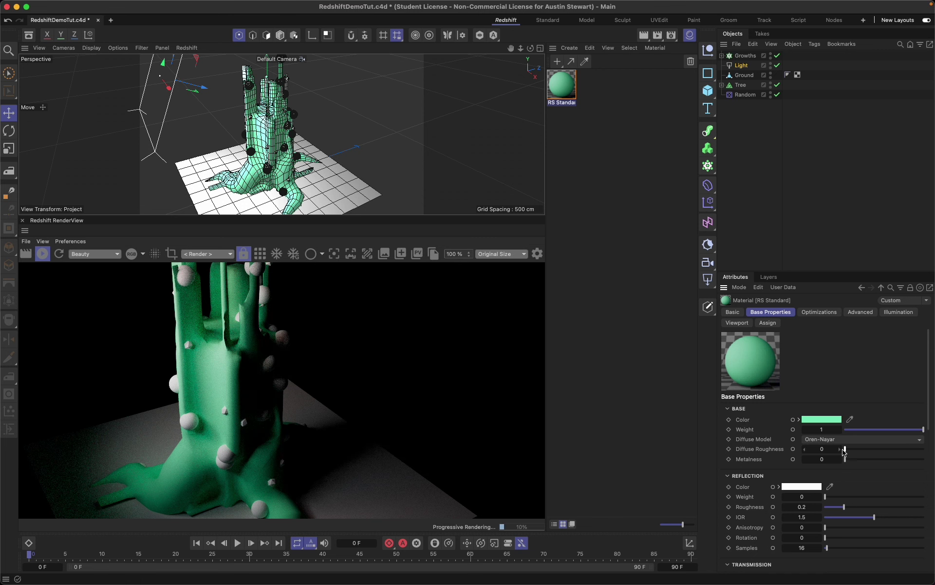
pyautogui.moveTo(846, 452); pyautogui.dragTo(933, 455)
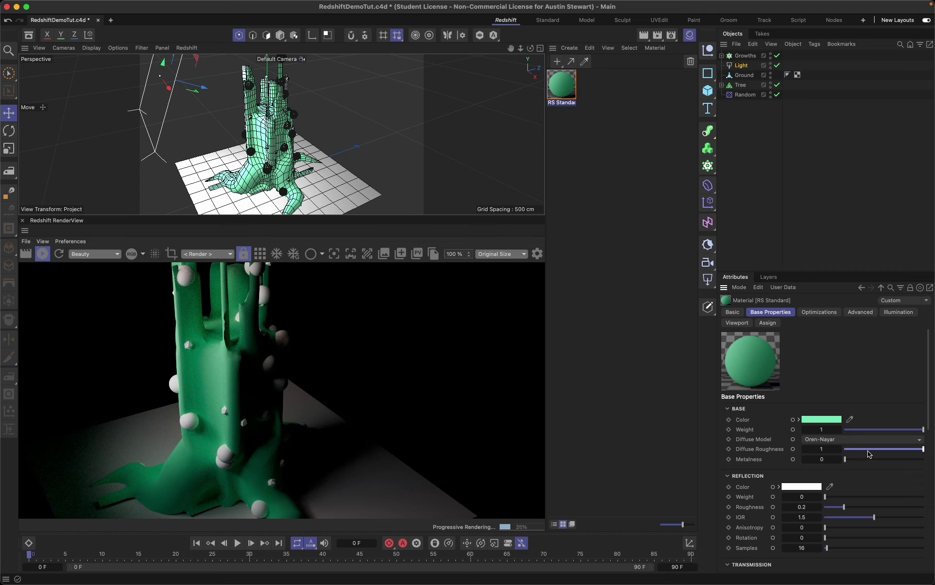
# Return the material's diffuse roughness to 0 and raise its reflection weight to 1
pyautogui.moveTo(864, 450); pyautogui.dragTo(842, 448)
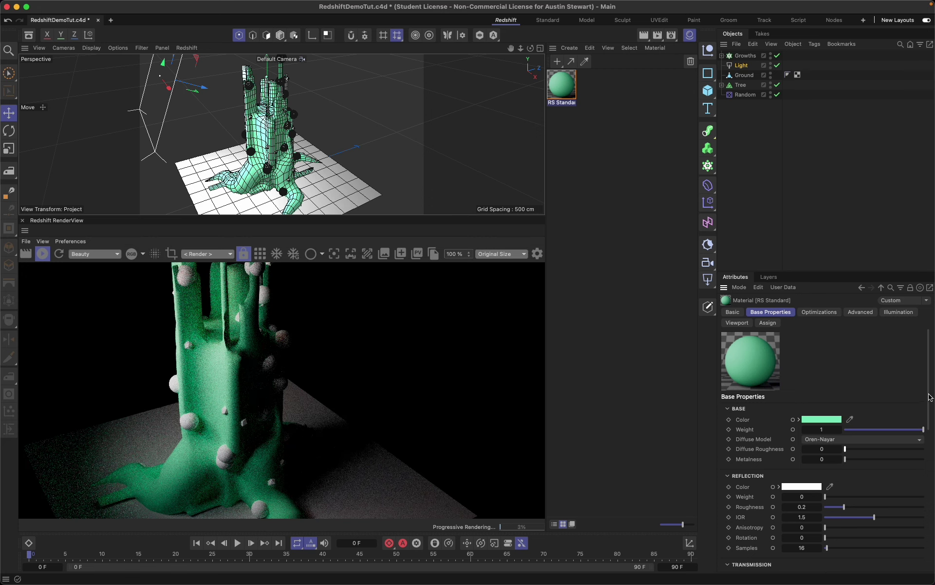
pyautogui.moveTo(929, 398); pyautogui.dragTo(931, 438)
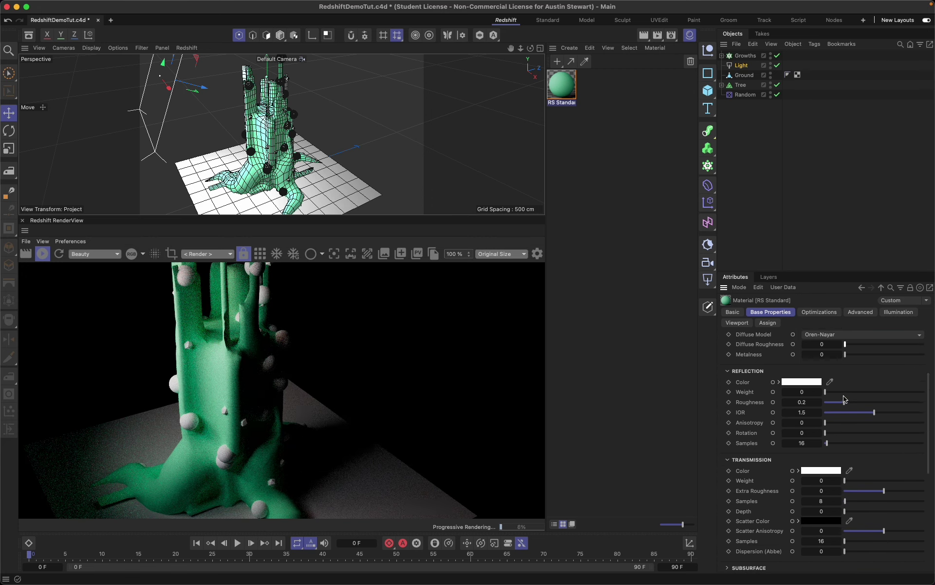
pyautogui.scroll(1, 828, 394)
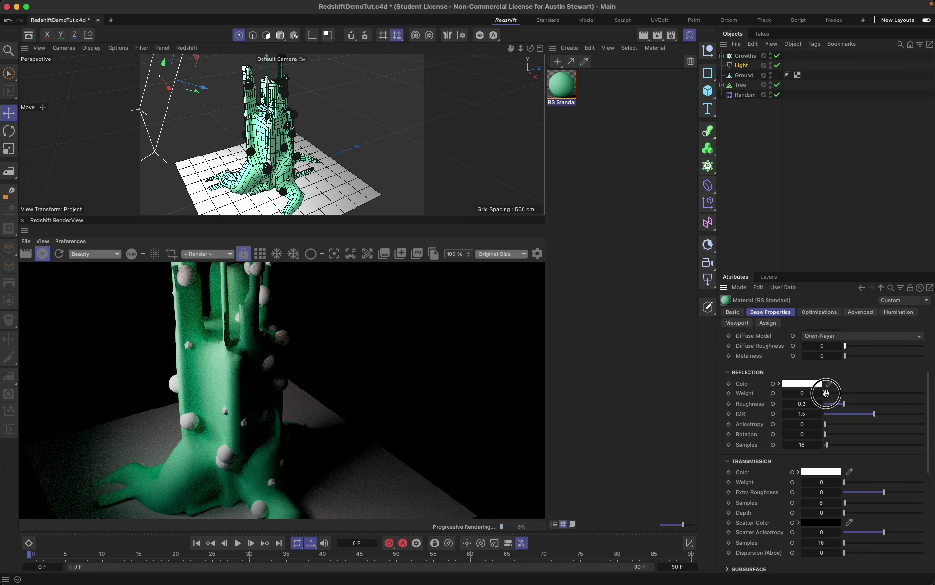
pyautogui.moveTo(827, 396); pyautogui.dragTo(926, 395)
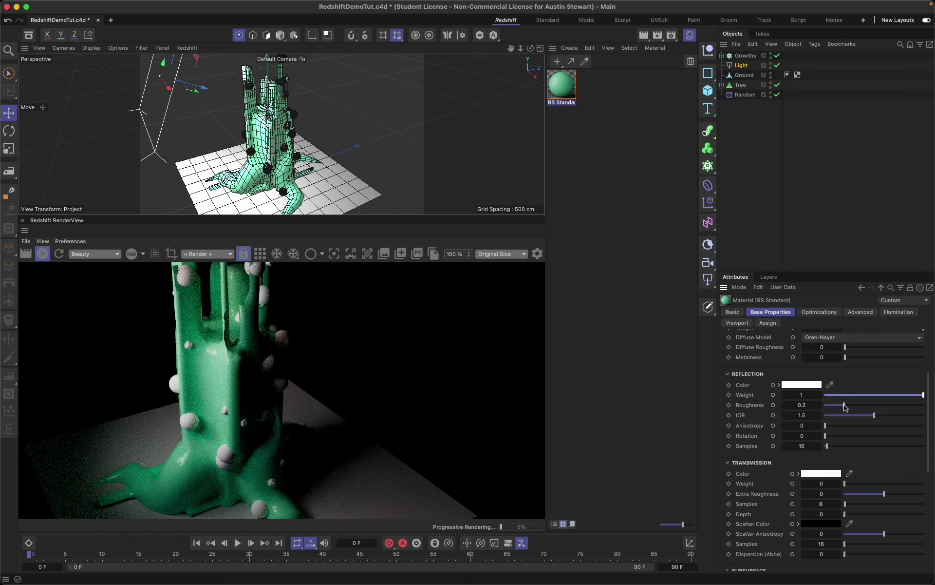
# Try a reflection roughness of 0.846 on the tree material
pyautogui.moveTo(845, 407); pyautogui.dragTo(910, 412)
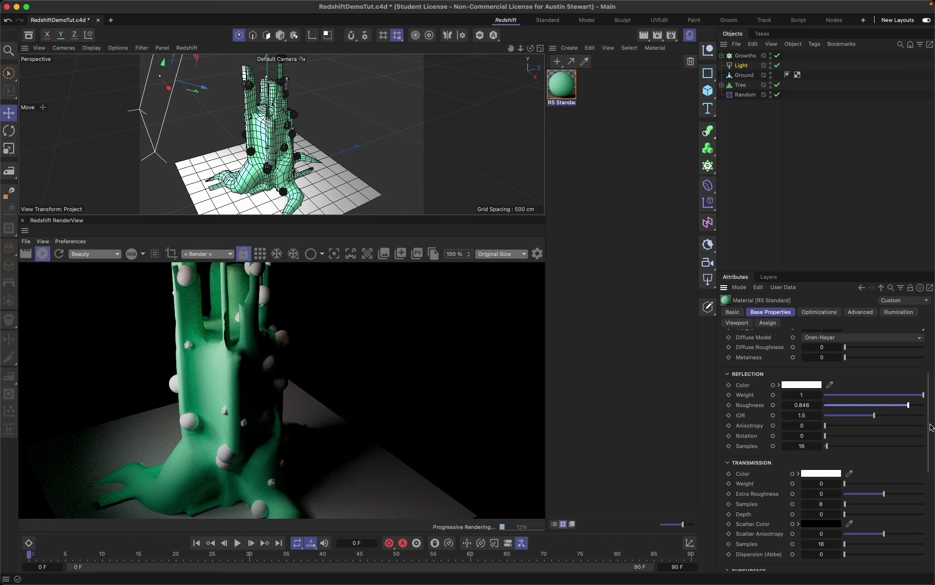
pyautogui.scroll(3, 930, 408)
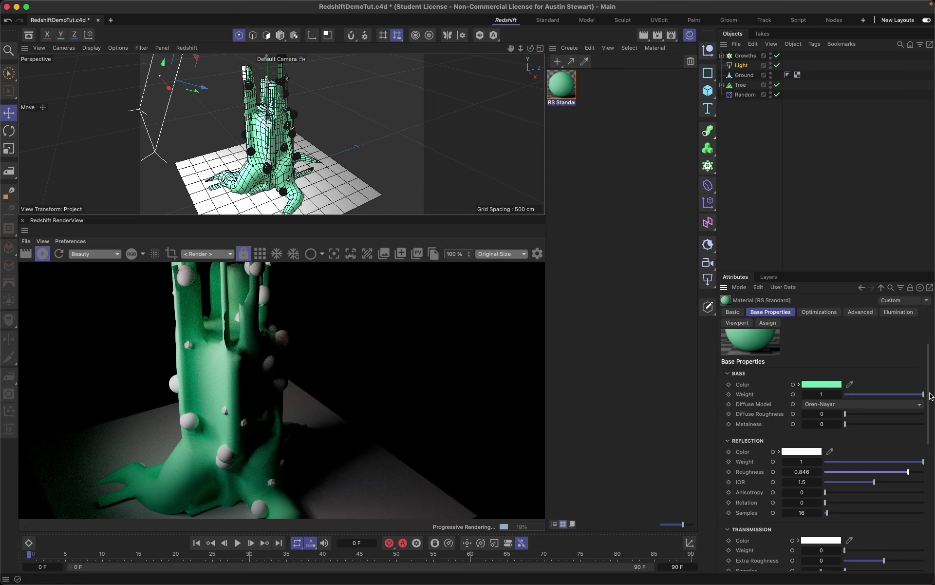
pyautogui.scroll(-3, 919, 415)
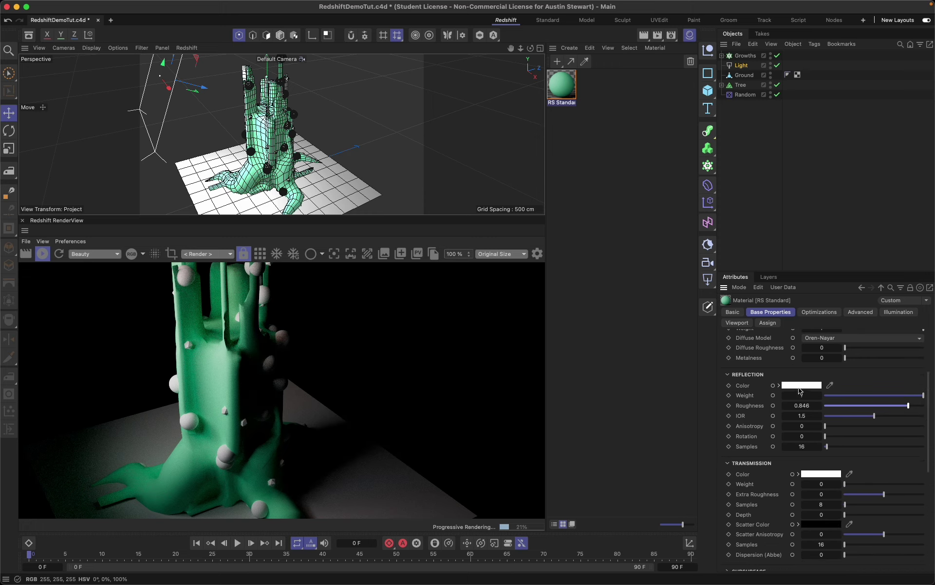
# Change the material's reflection color to turquoise, RGB 25, 234, 216
pyautogui.click(797, 387)
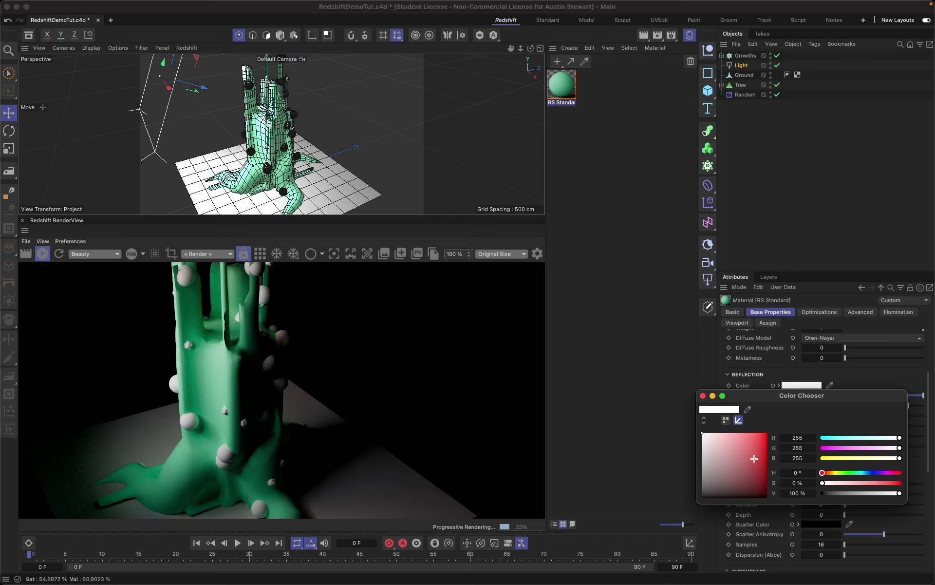
pyautogui.click(860, 473)
pyautogui.click(763, 438)
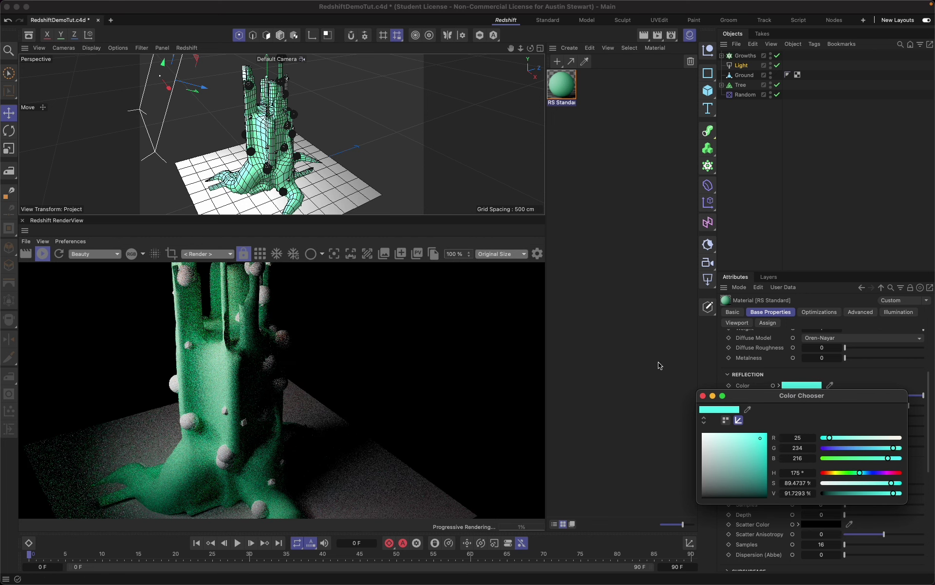
pyautogui.click(702, 395)
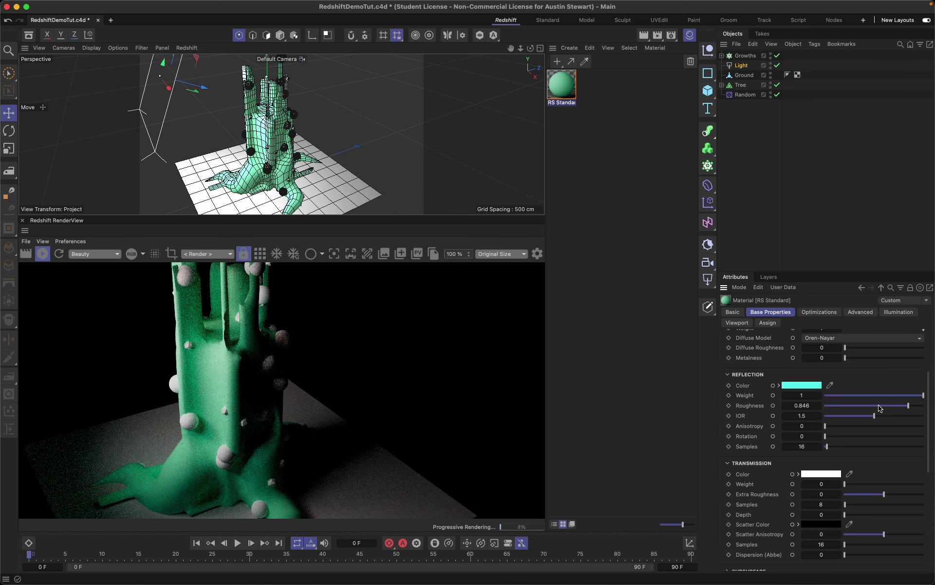
# Lower the reflection roughness to 0.12, then try a higher reflection anisotropy and return it to 0
pyautogui.click(837, 407)
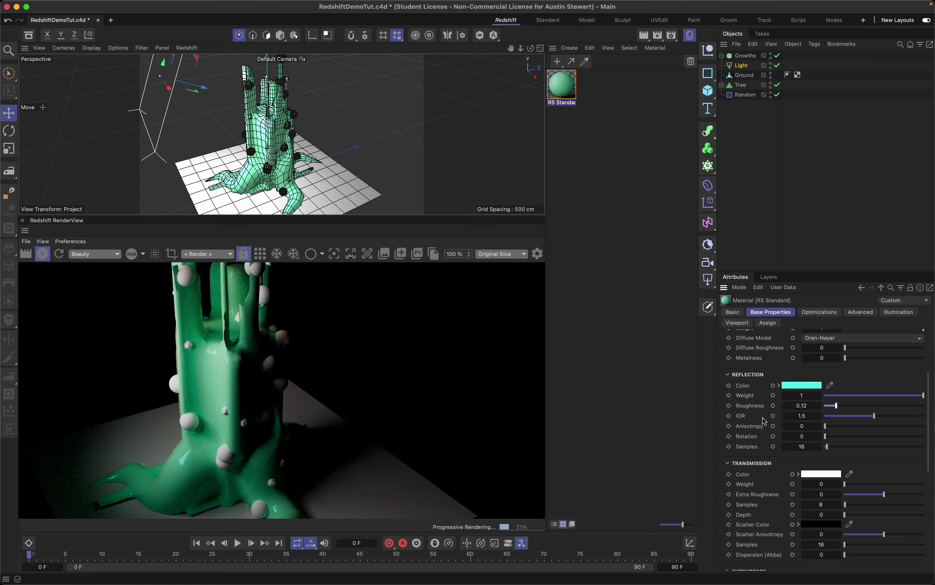
pyautogui.click(877, 428)
pyautogui.moveTo(873, 430); pyautogui.dragTo(780, 432)
# Raise the material's transmission weight to 0.712
pyautogui.moveTo(931, 437); pyautogui.dragTo(921, 457)
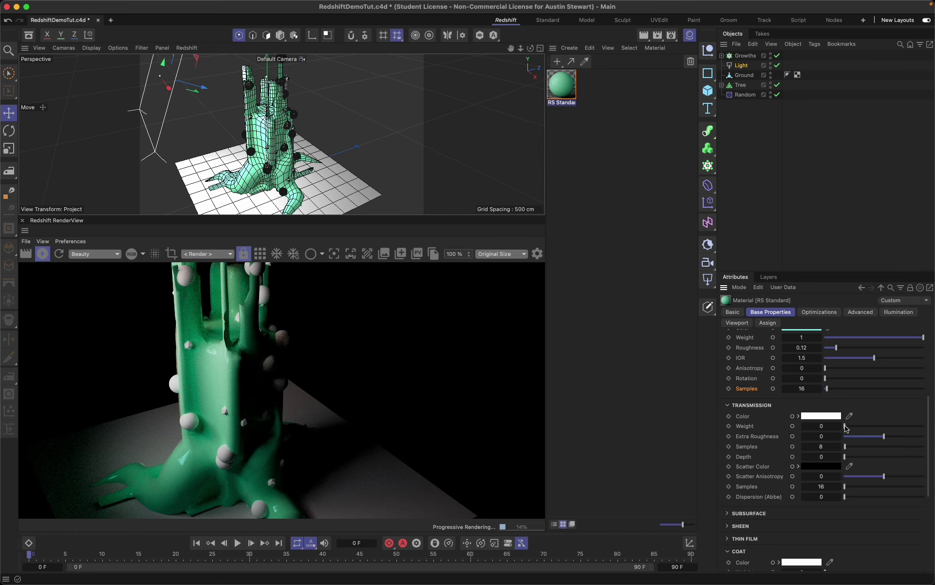
pyautogui.moveTo(846, 429); pyautogui.dragTo(903, 431)
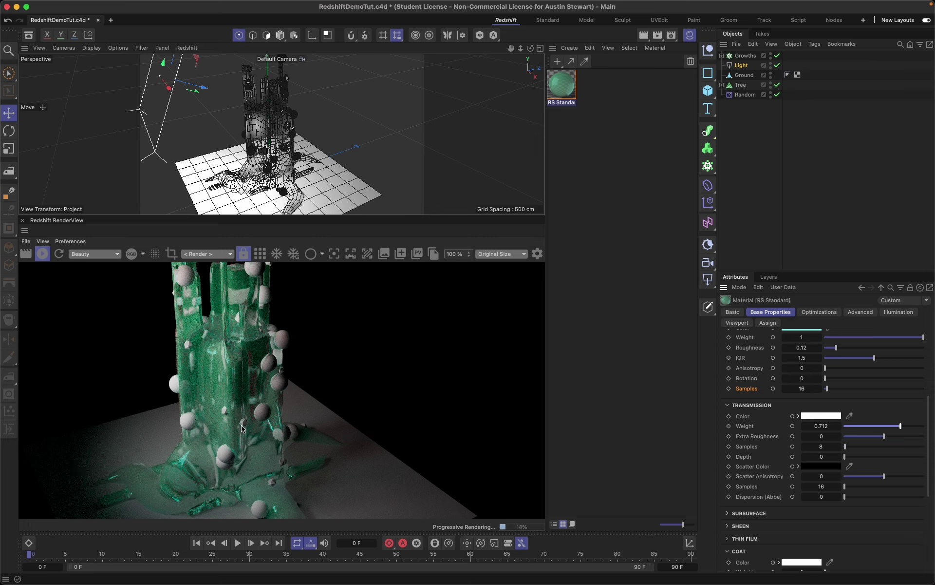
# Set the transmission scatter color to red, RGB 196, 0, 0, and the scatter anisotropy to 0.376
pyautogui.click(819, 467)
pyautogui.moveTo(785, 479); pyautogui.dragTo(475, 285)
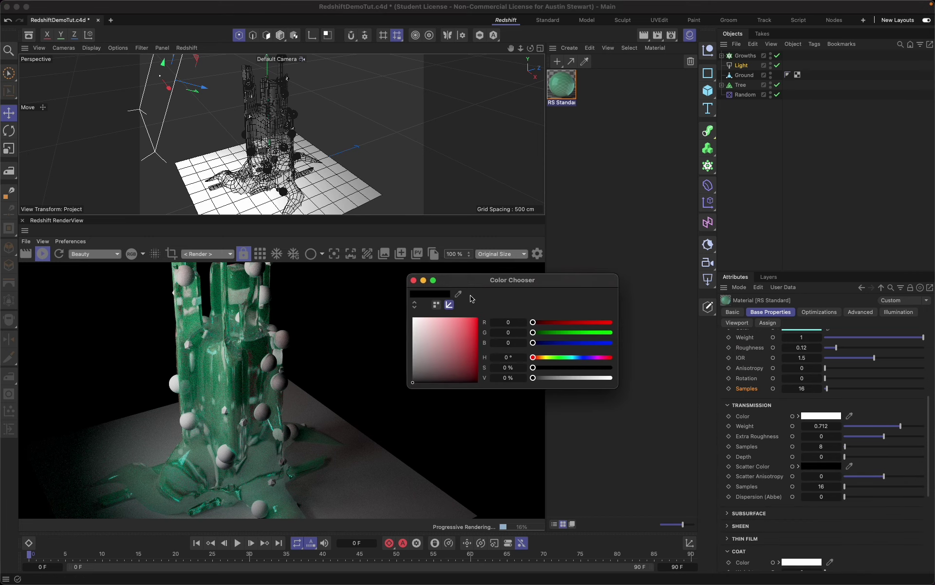
pyautogui.click(477, 333)
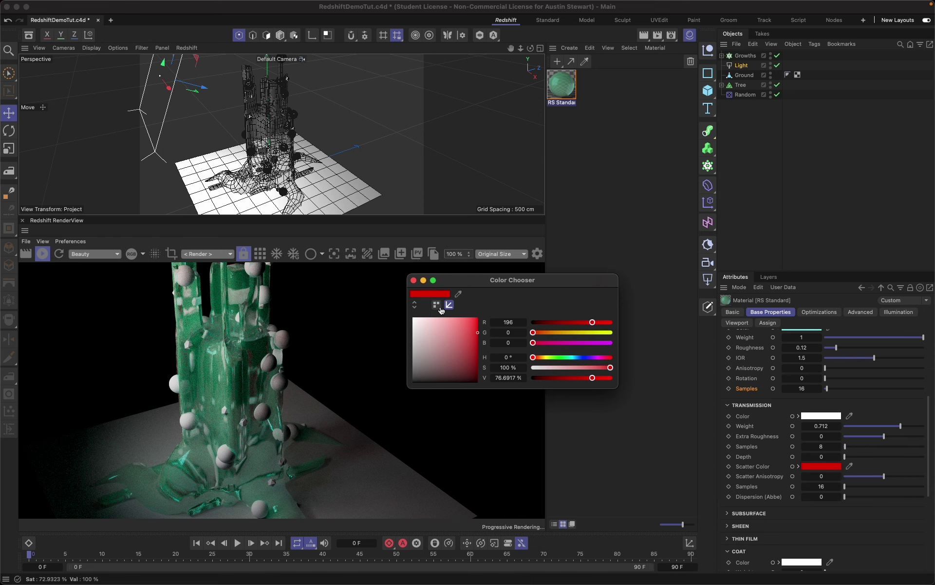
pyautogui.click(412, 279)
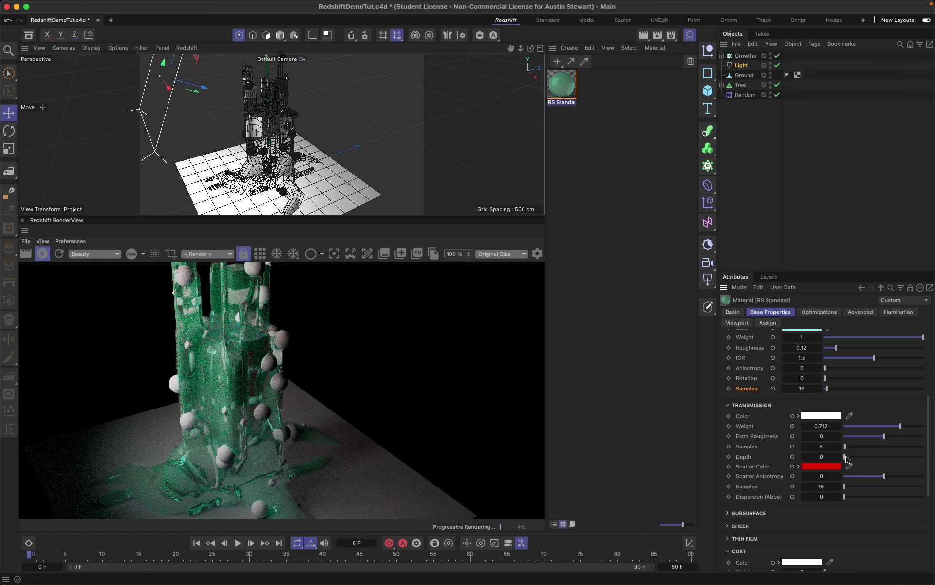
pyautogui.click(899, 476)
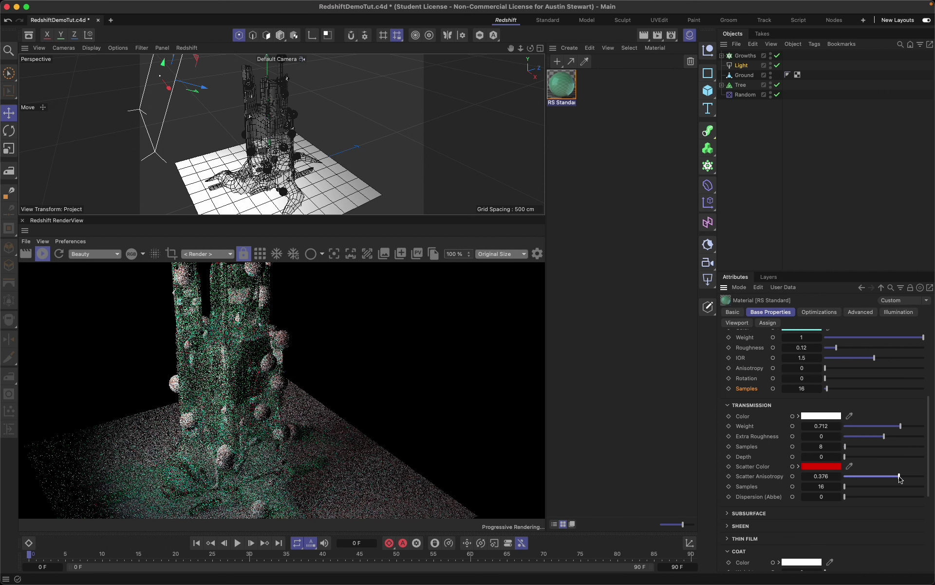